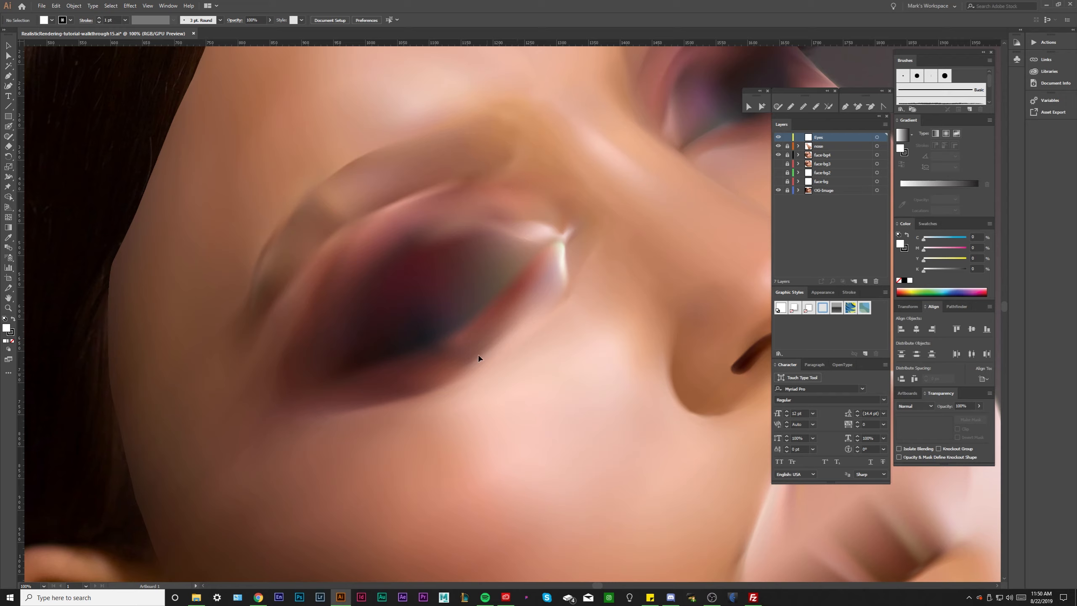
Examine the blurred eye socket and eyebrow shading in the face artwork, up close and within the surrounding face
{"action": "scroll", "coordinate": [562, 264], "scroll_direction": "down", "scroll_amount": 2}
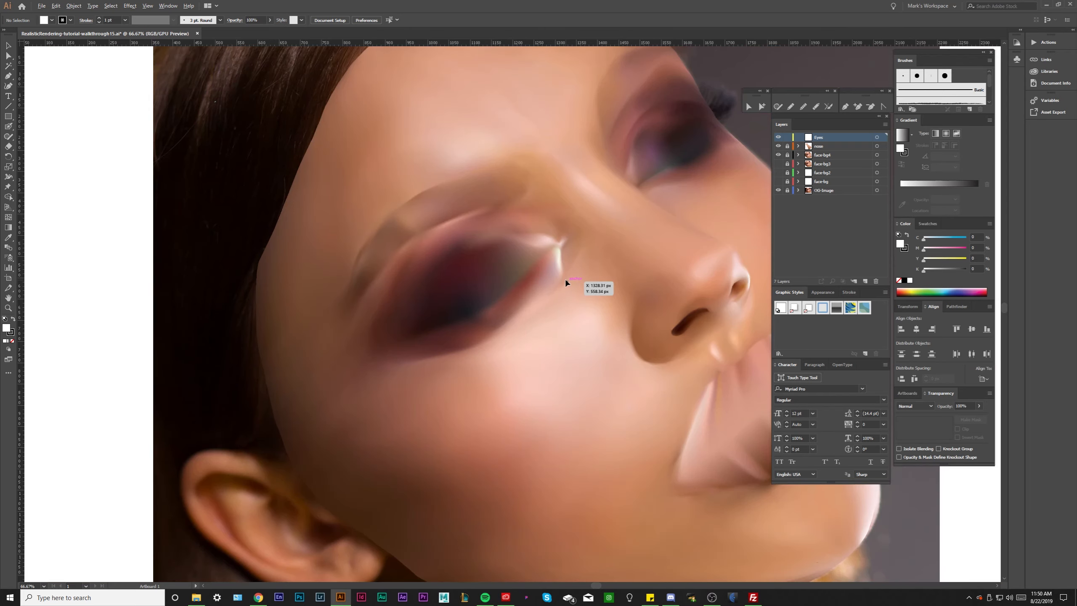
{"action": "scroll", "coordinate": [492, 241], "scroll_direction": "up", "scroll_amount": 1}
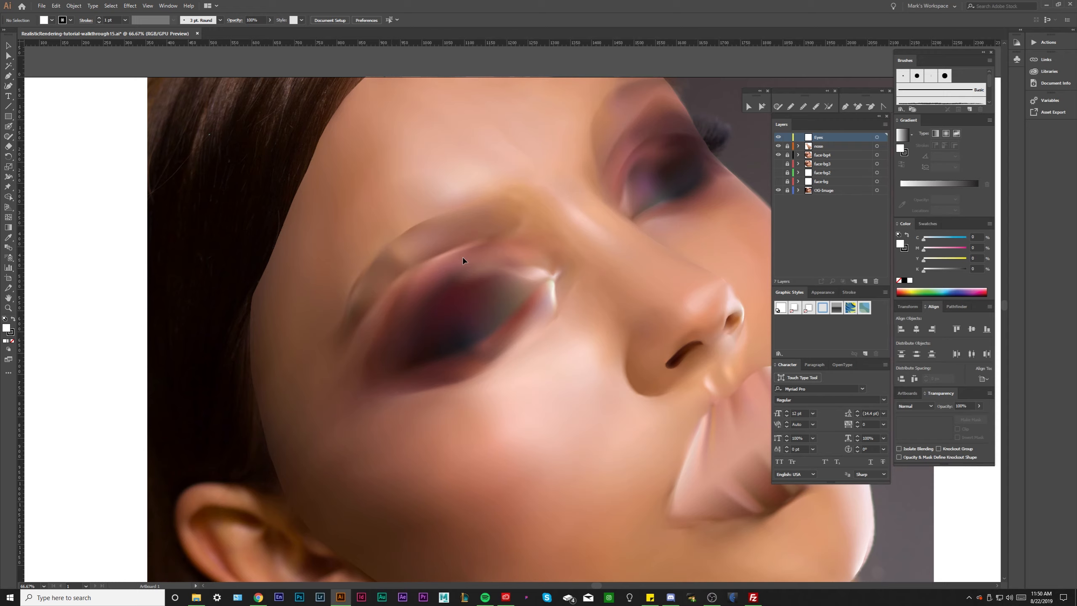
{"action": "scroll", "coordinate": [413, 288], "scroll_direction": "up", "scroll_amount": 2}
{"action": "scroll", "coordinate": [365, 306], "scroll_direction": "down", "scroll_amount": 1}
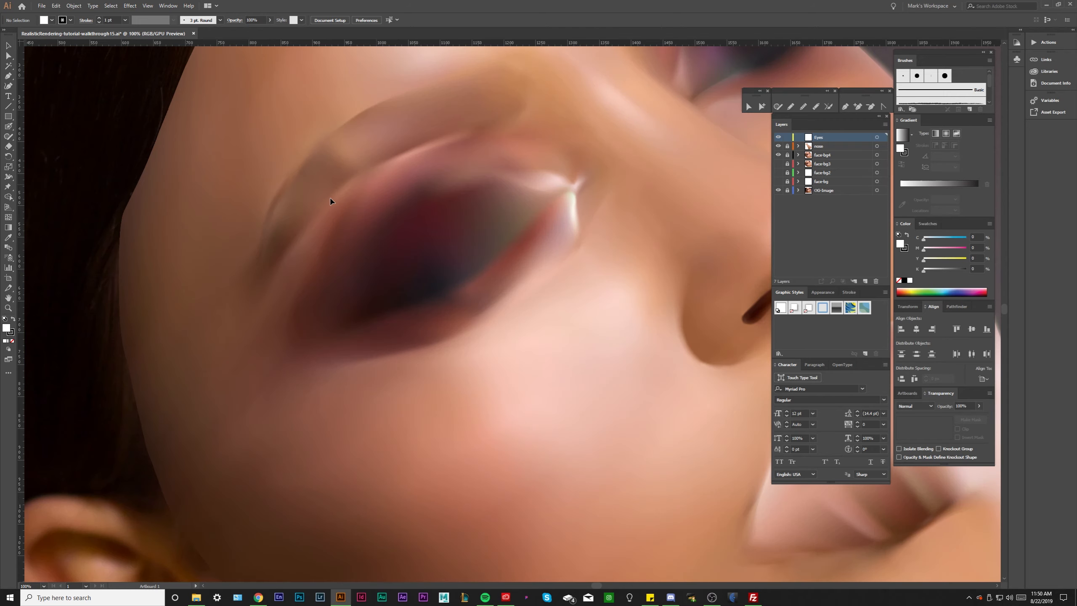
{"action": "left_click_drag", "start_coordinate": [391, 178], "coordinate": [363, 234]}
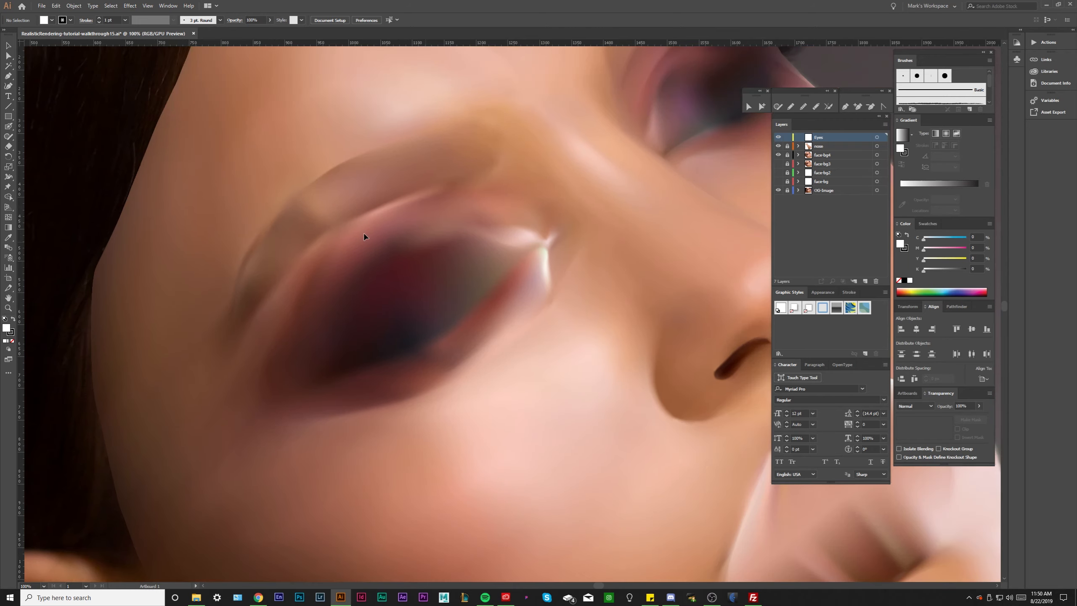
{"action": "scroll", "coordinate": [344, 284], "scroll_direction": "up", "scroll_amount": 1}
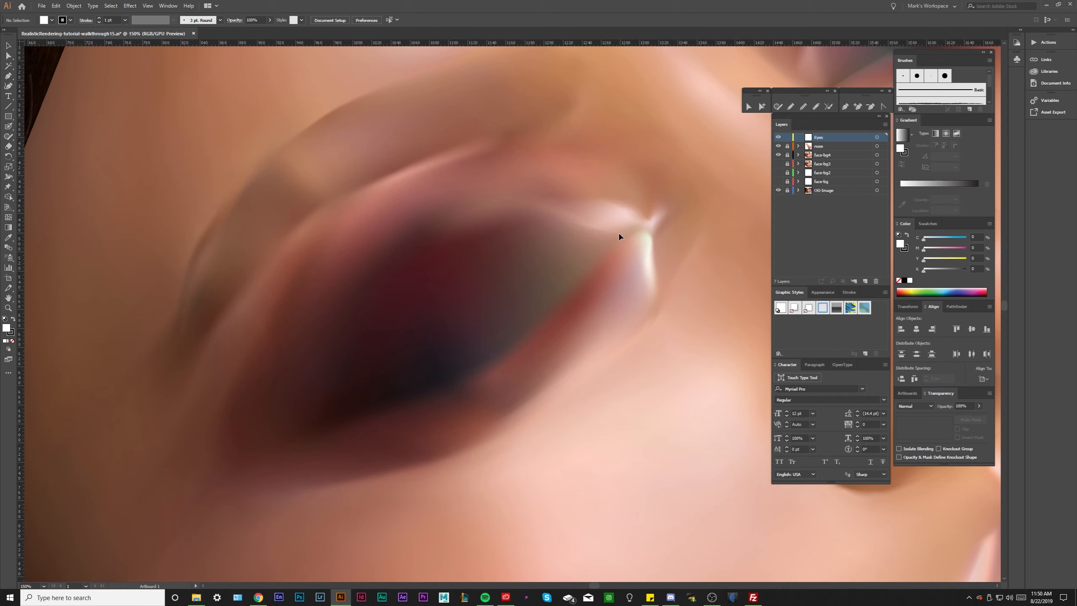
Compare the eye shading with the reference photo by temporarily hiding the face-bg4 layer
{"action": "left_click", "coordinate": [775, 153]}
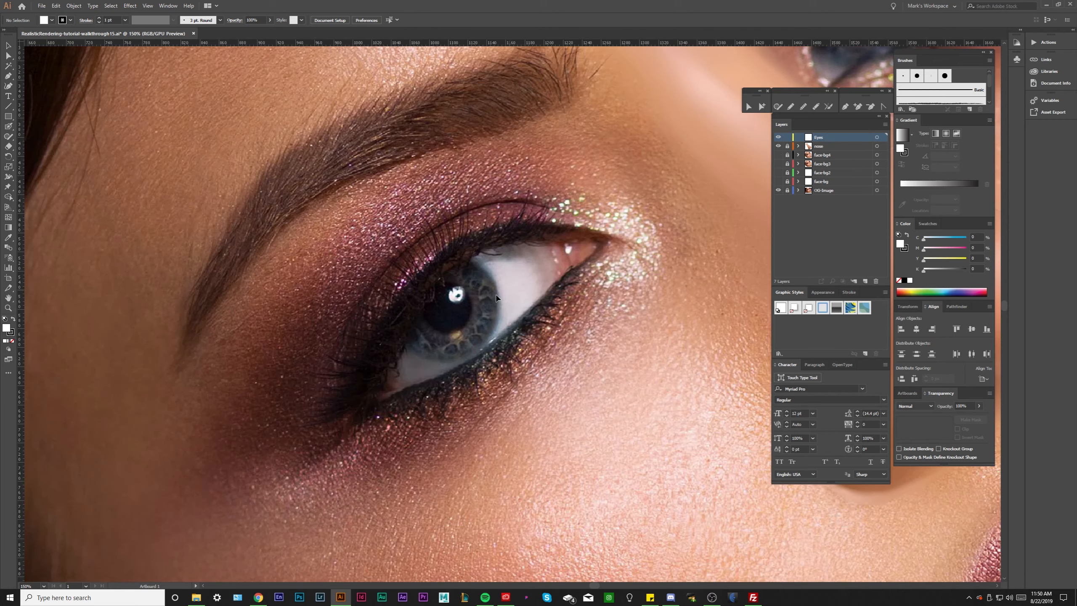
{"action": "scroll", "coordinate": [418, 406], "scroll_direction": "up", "scroll_amount": 2}
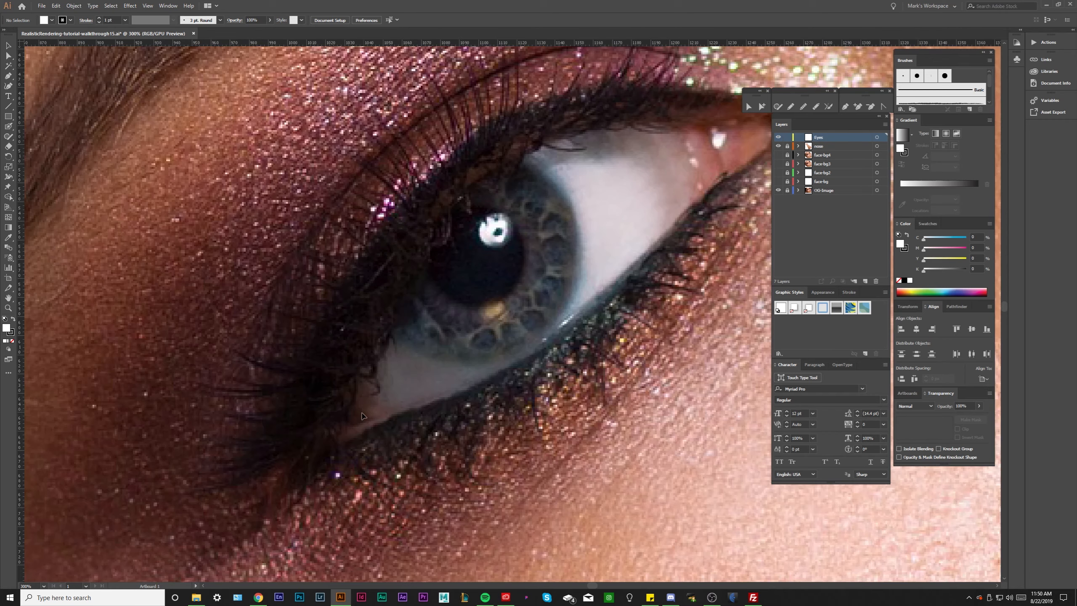
{"action": "scroll", "coordinate": [386, 383], "scroll_direction": "down", "scroll_amount": 1}
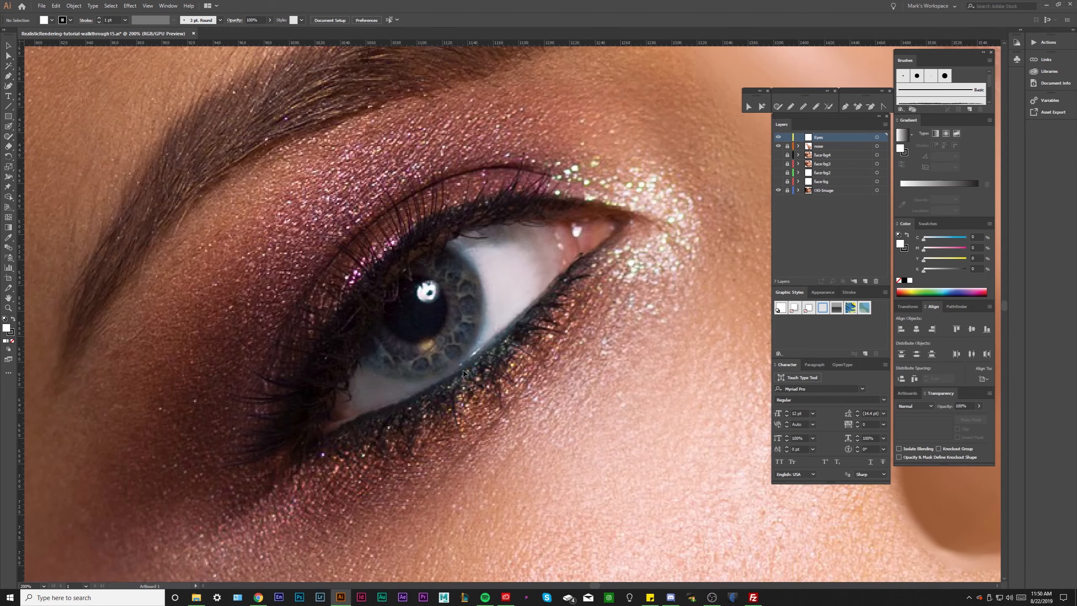
{"action": "left_click", "coordinate": [778, 155]}
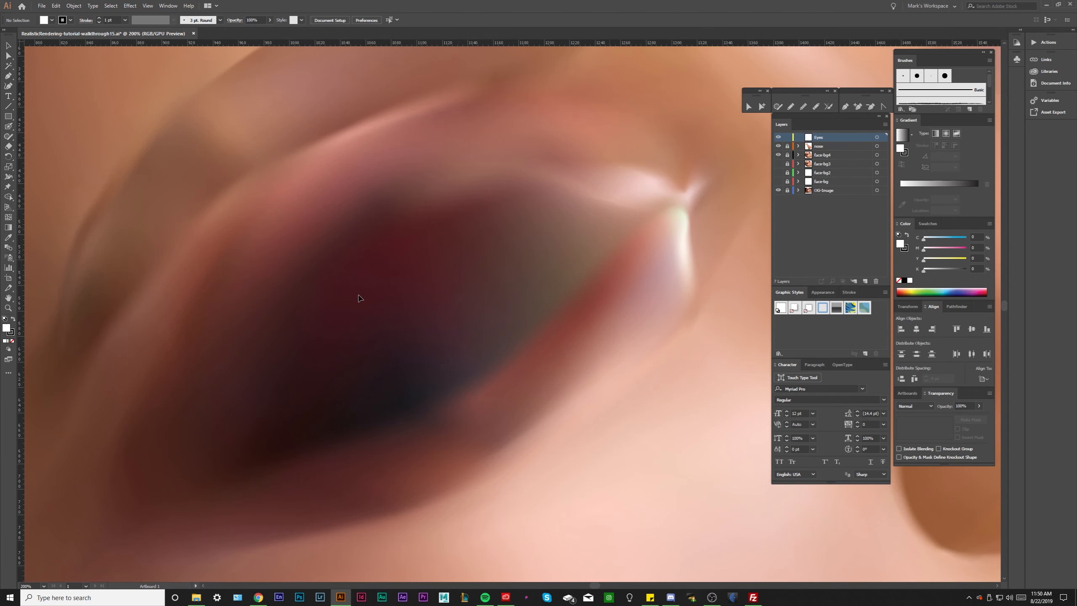
Examine the base shading around the eye, including the inner corner and lids, and how it sits within the whole face
{"action": "scroll", "coordinate": [555, 261], "scroll_direction": "down", "scroll_amount": 1}
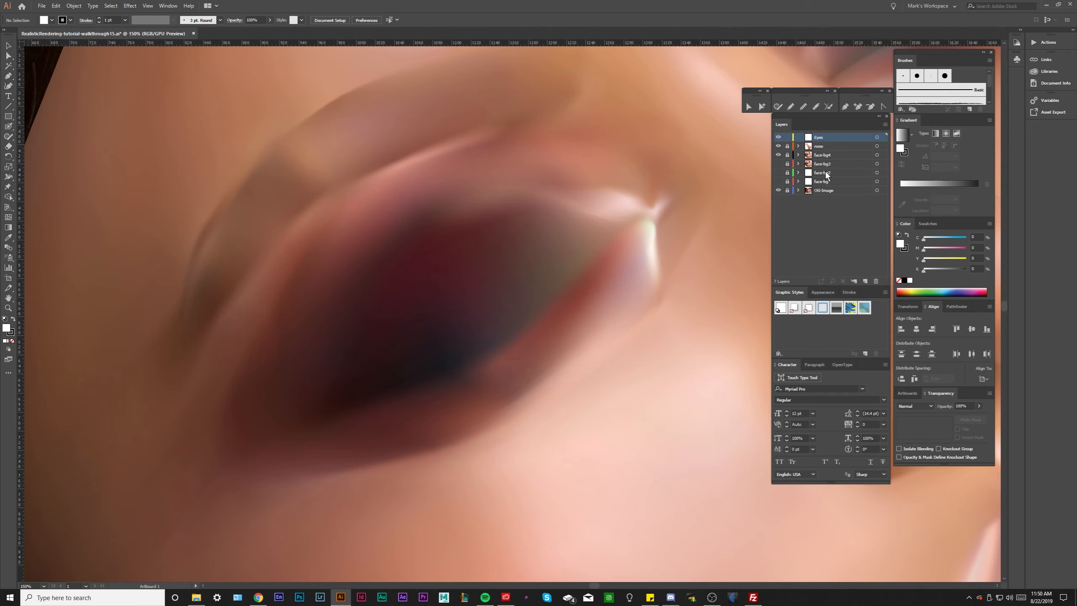
{"action": "left_click_drag", "start_coordinate": [659, 195], "coordinate": [561, 229]}
{"action": "scroll", "coordinate": [560, 229], "scroll_direction": "down", "scroll_amount": 1}
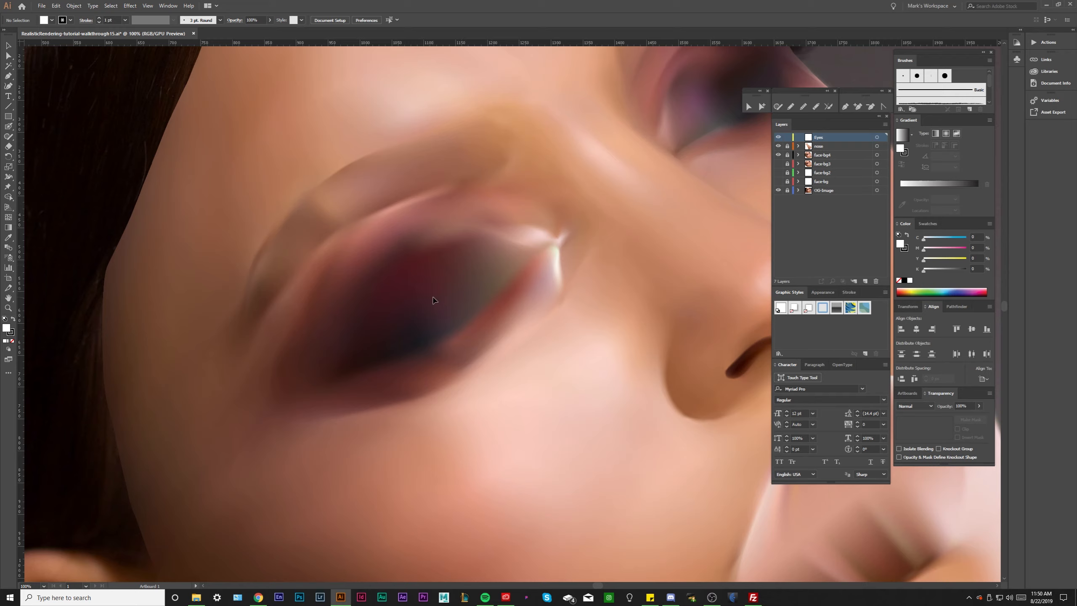
{"action": "scroll", "coordinate": [364, 329], "scroll_direction": "up", "scroll_amount": 1}
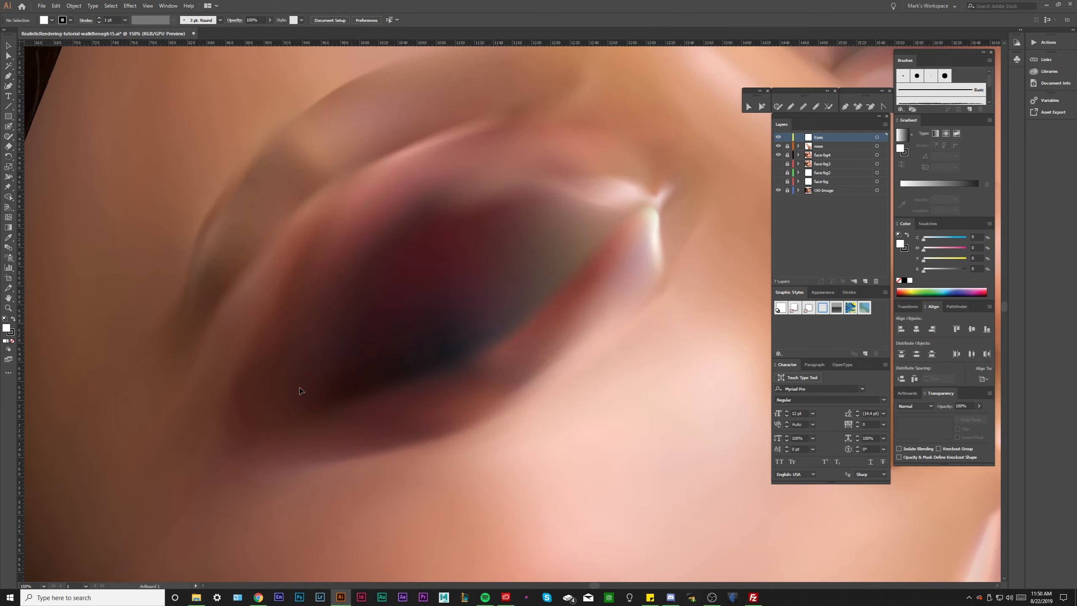
{"action": "scroll", "coordinate": [299, 391], "scroll_direction": "down", "scroll_amount": 1}
{"action": "left_click_drag", "start_coordinate": [380, 297], "coordinate": [451, 251]}
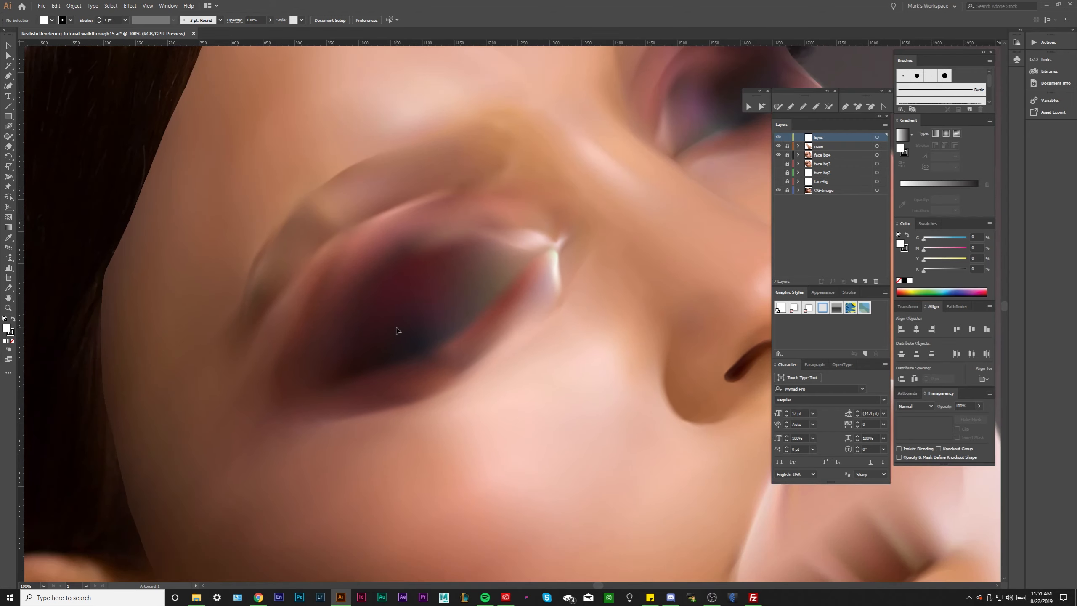
{"action": "scroll", "coordinate": [397, 330], "scroll_direction": "down", "scroll_amount": 2}
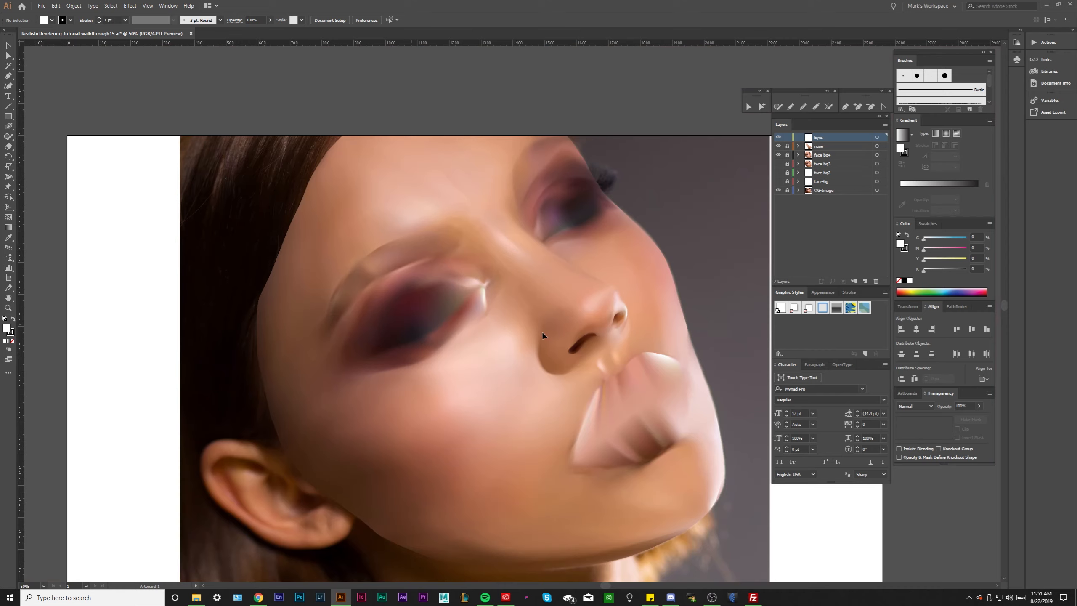
{"action": "scroll", "coordinate": [540, 288], "scroll_direction": "down", "scroll_amount": 1}
{"action": "scroll", "coordinate": [425, 314], "scroll_direction": "up", "scroll_amount": 1}
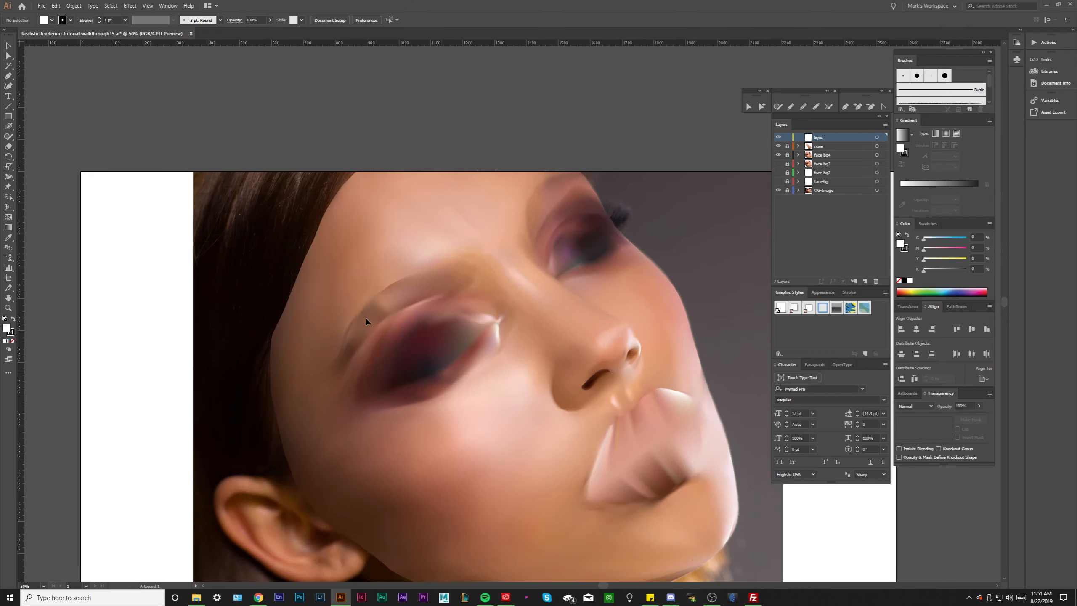
{"action": "left_click_drag", "start_coordinate": [514, 329], "coordinate": [463, 291]}
{"action": "scroll", "coordinate": [410, 293], "scroll_direction": "up", "scroll_amount": 1}
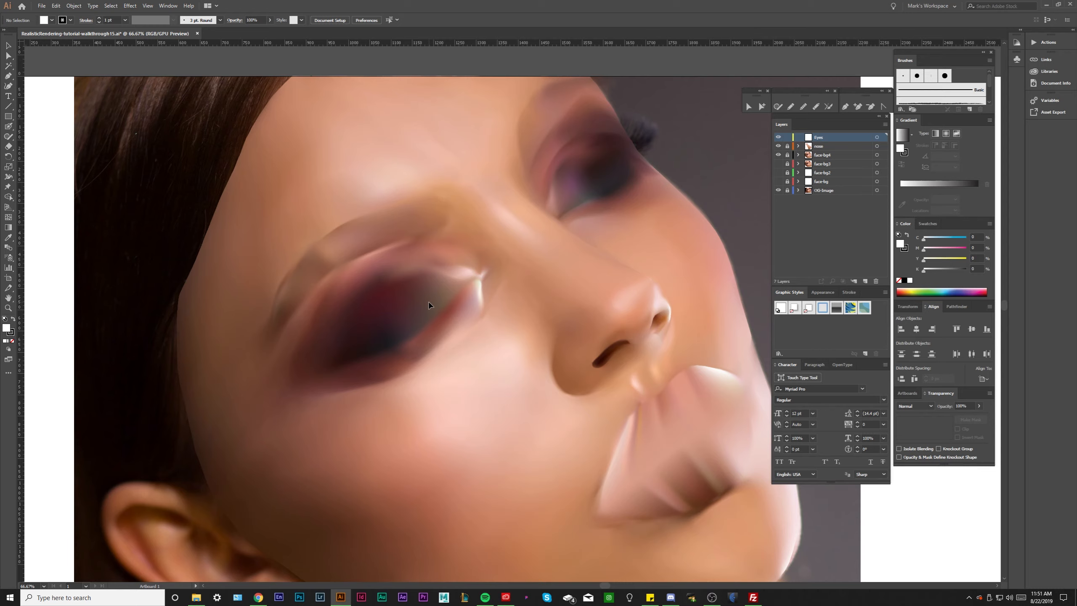
{"action": "scroll", "coordinate": [414, 338], "scroll_direction": "up", "scroll_amount": 1}
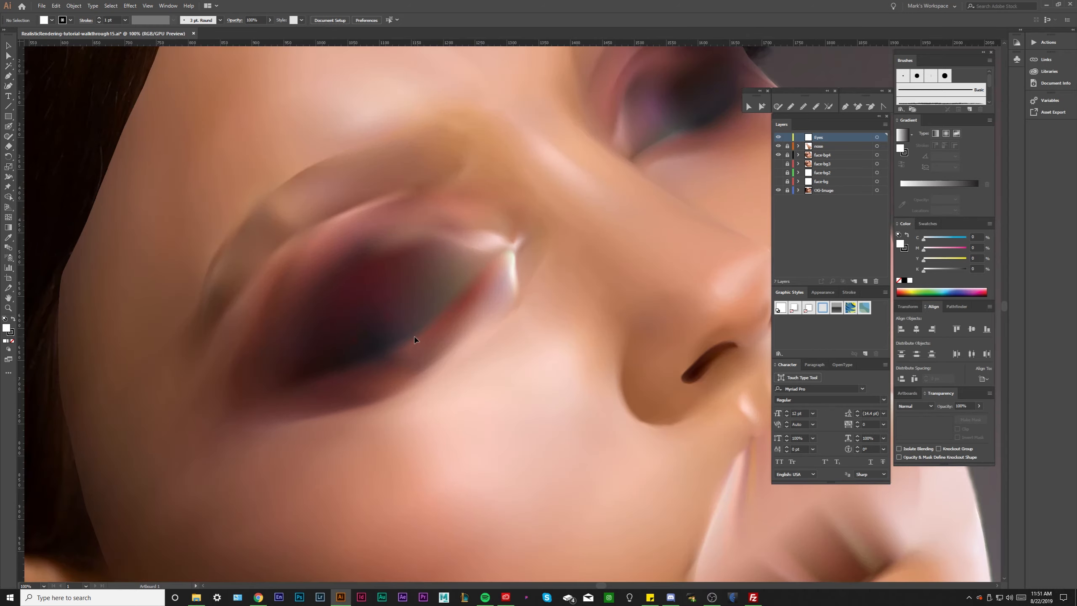
{"action": "left_click_drag", "start_coordinate": [415, 339], "coordinate": [437, 353]}
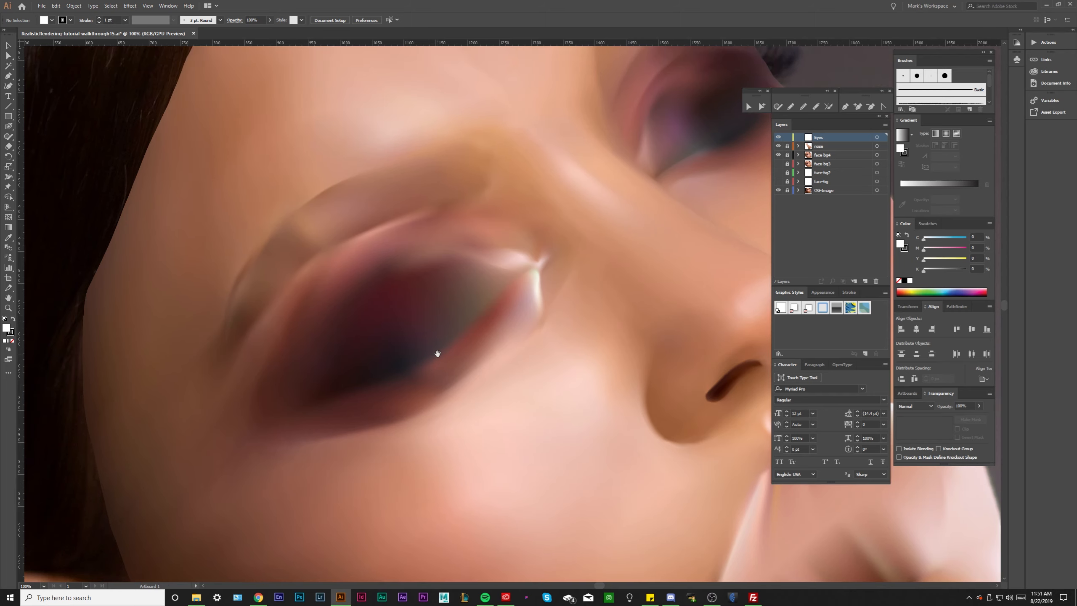
Hide the face-bg4 layer and study the eye, lashes, eyebrow and glitter makeup in the reference photo
{"action": "left_click", "coordinate": [778, 156]}
{"action": "scroll", "coordinate": [444, 356], "scroll_direction": "up", "scroll_amount": 1}
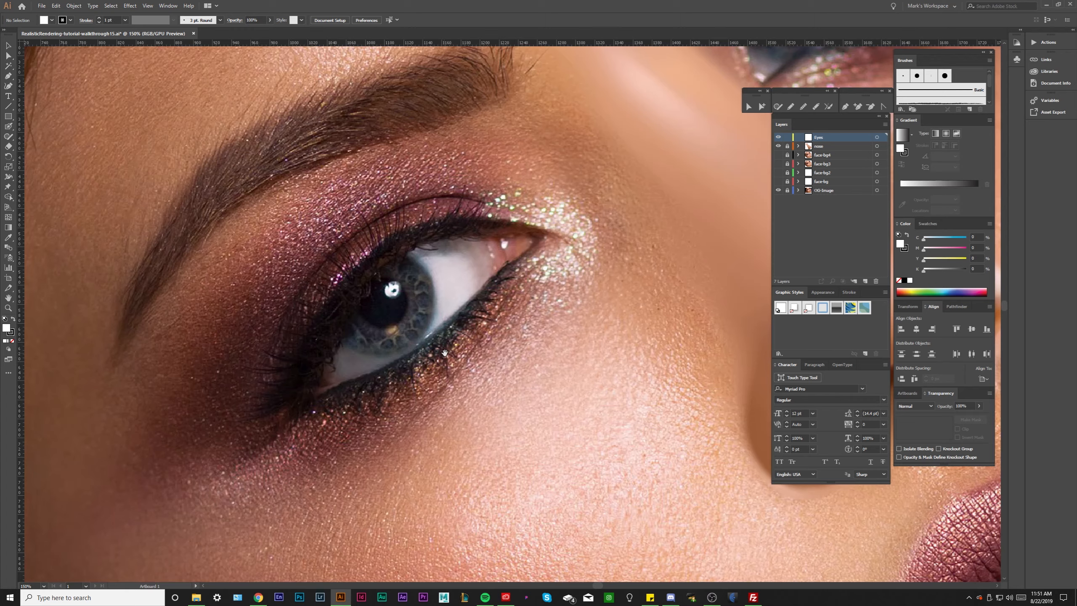
{"action": "scroll", "coordinate": [445, 353], "scroll_direction": "down", "scroll_amount": 1}
{"action": "left_click_drag", "start_coordinate": [412, 327], "coordinate": [432, 325]}
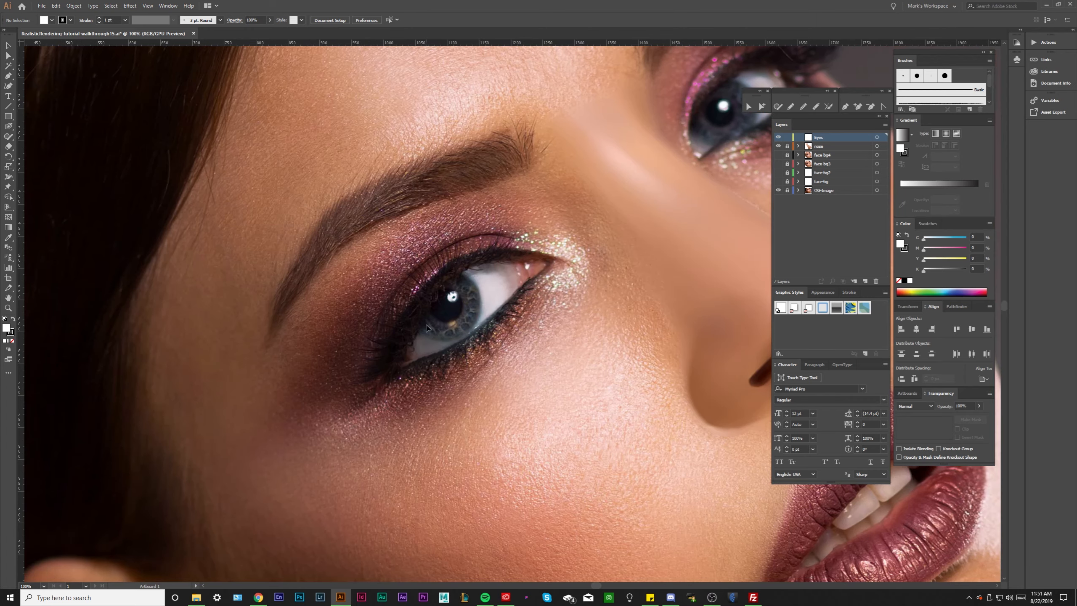
{"action": "scroll", "coordinate": [388, 301], "scroll_direction": "up", "scroll_amount": 1}
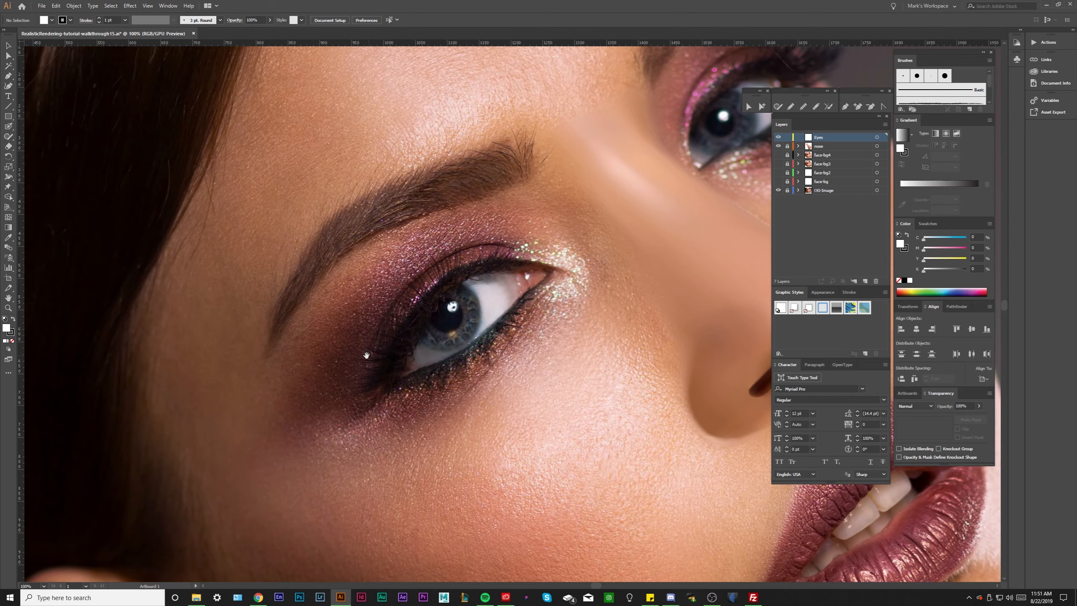
{"action": "left_click_drag", "start_coordinate": [366, 355], "coordinate": [345, 365]}
{"action": "scroll", "coordinate": [346, 365], "scroll_direction": "up", "scroll_amount": 1}
{"action": "left_click_drag", "start_coordinate": [391, 234], "coordinate": [344, 259]}
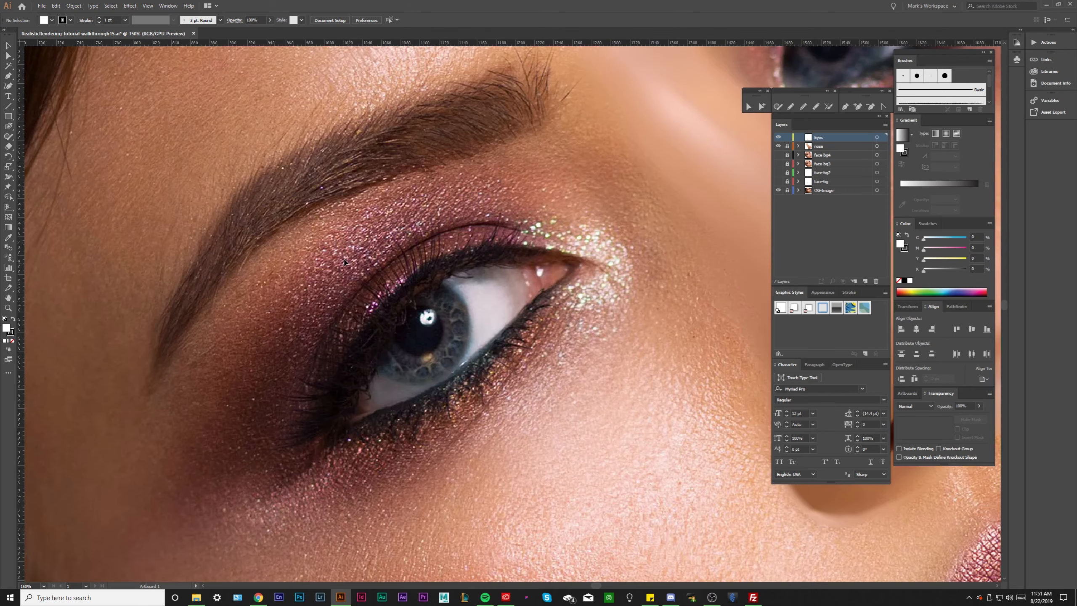
{"action": "scroll", "coordinate": [290, 342], "scroll_direction": "down", "scroll_amount": 1}
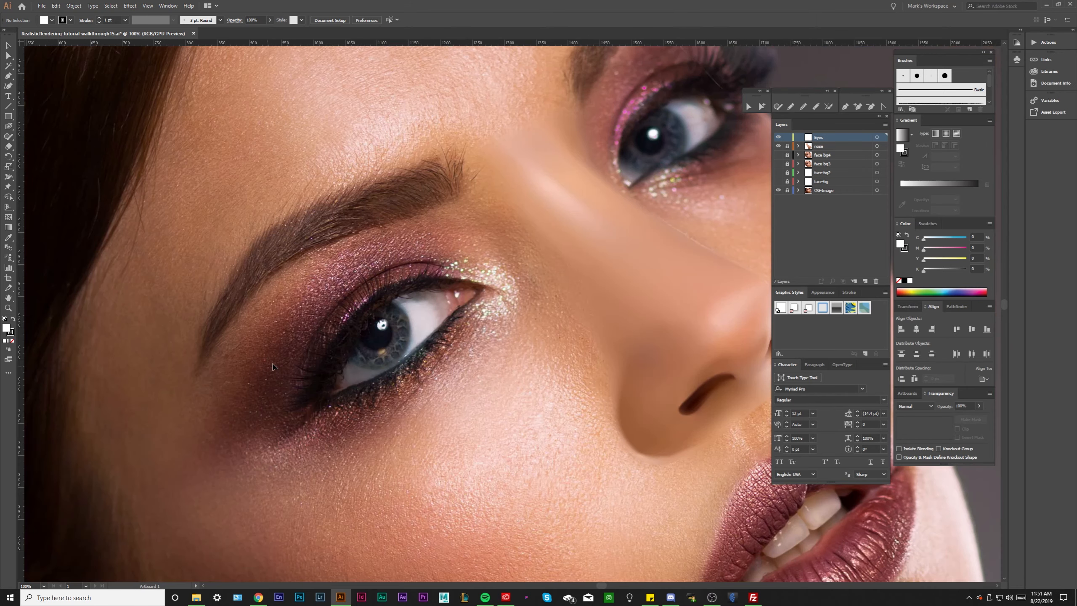
Examine the skin texture on the cheek and the overall face in the reference photo
{"action": "scroll", "coordinate": [416, 282], "scroll_direction": "down", "scroll_amount": 1}
{"action": "left_click_drag", "start_coordinate": [512, 424], "coordinate": [490, 438]}
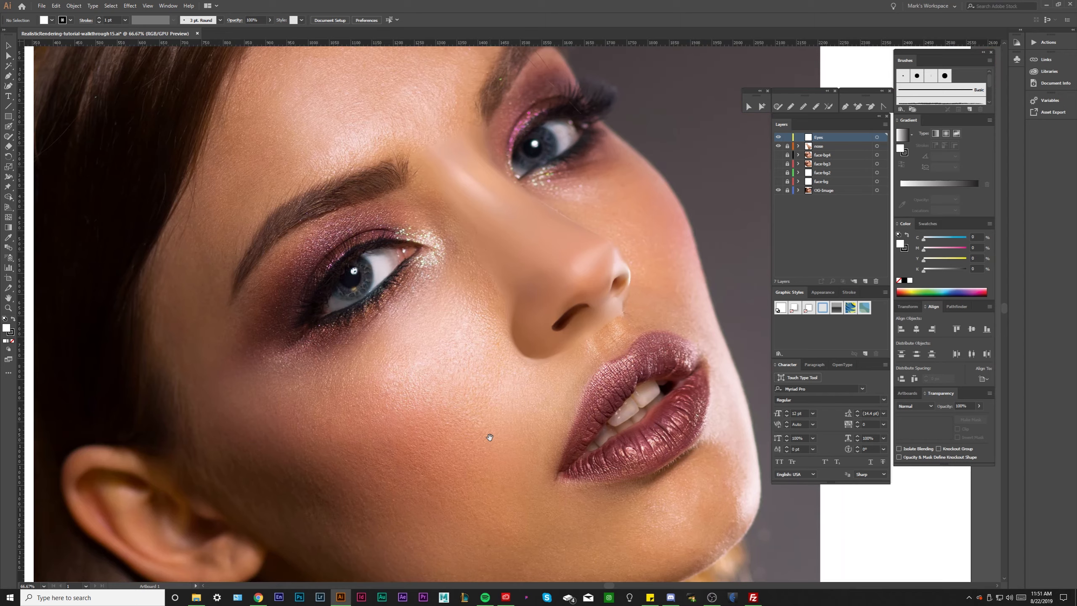
{"action": "scroll", "coordinate": [399, 410], "scroll_direction": "up", "scroll_amount": 4}
{"action": "scroll", "coordinate": [398, 410], "scroll_direction": "down", "scroll_amount": 2}
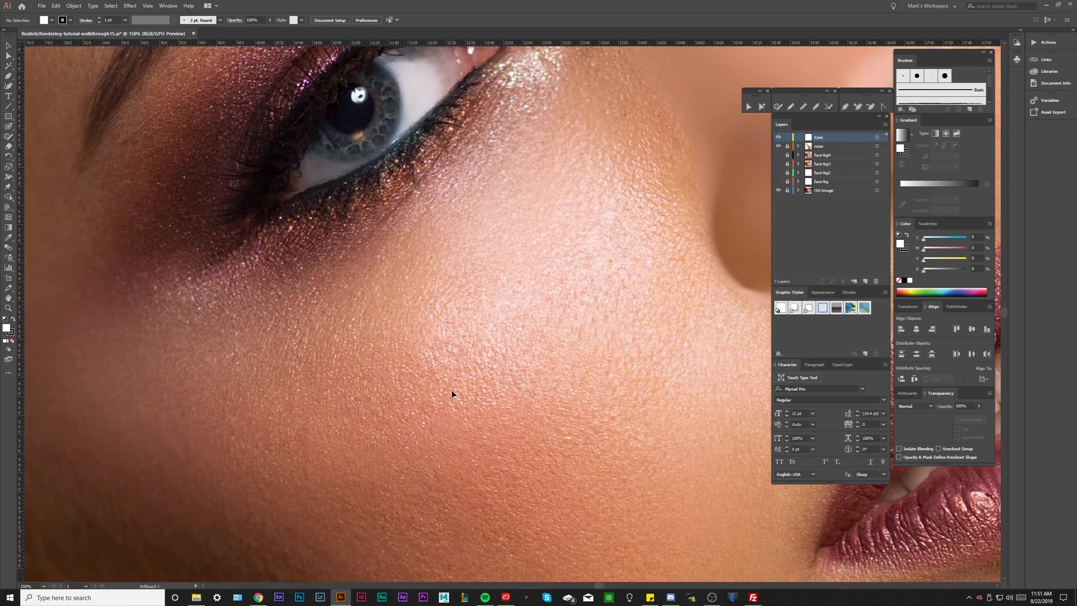
{"action": "scroll", "coordinate": [451, 389], "scroll_direction": "up", "scroll_amount": 2}
{"action": "scroll", "coordinate": [411, 230], "scroll_direction": "down", "scroll_amount": 3}
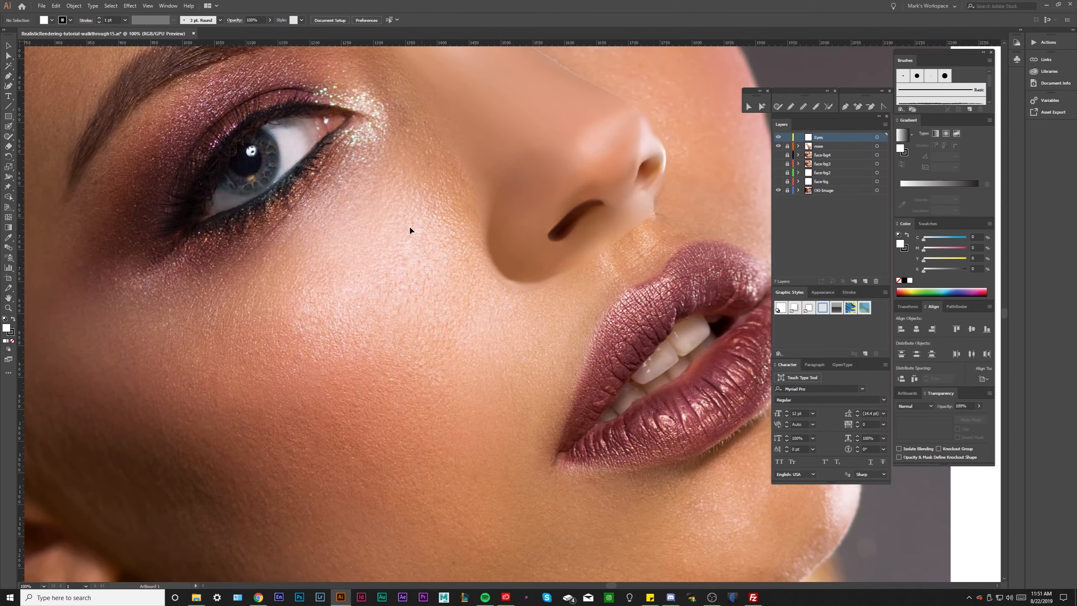
{"action": "scroll", "coordinate": [410, 231], "scroll_direction": "down", "scroll_amount": 1}
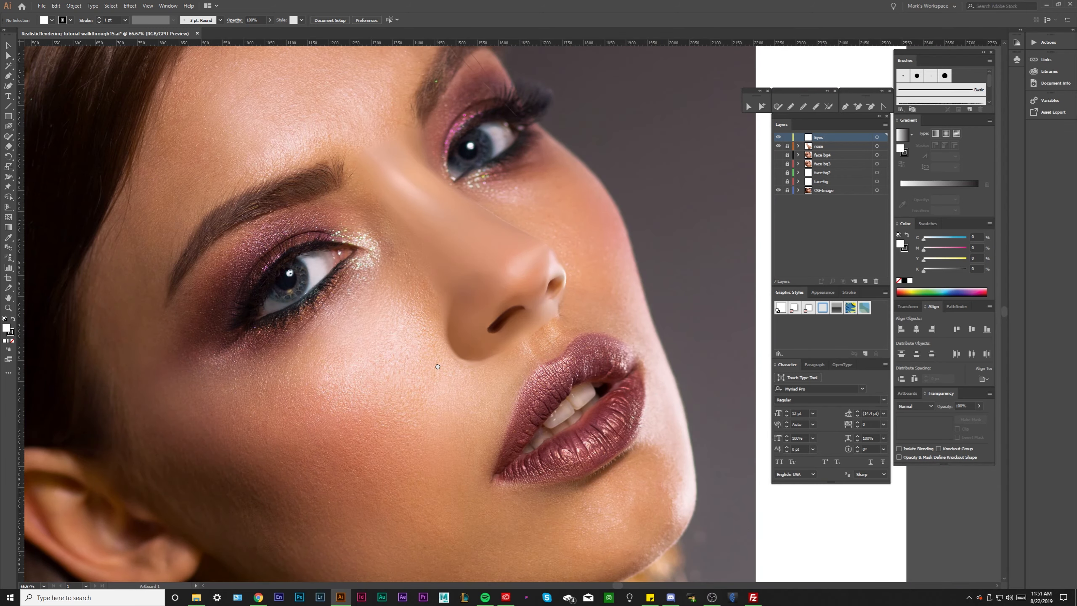
{"action": "scroll", "coordinate": [437, 366], "scroll_direction": "down", "scroll_amount": 1}
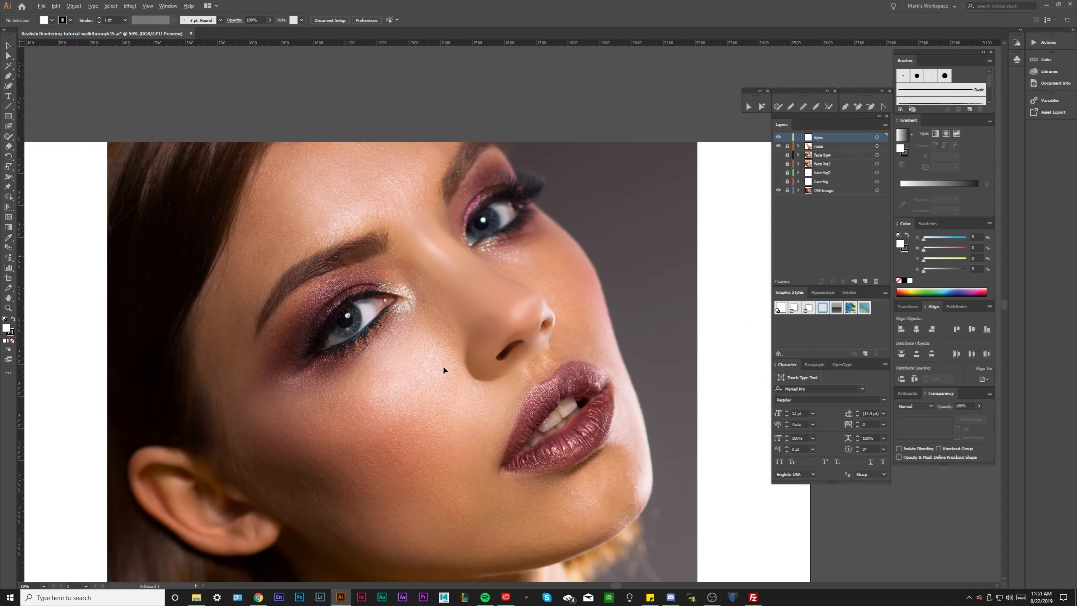
{"action": "scroll", "coordinate": [412, 373], "scroll_direction": "down", "scroll_amount": 2}
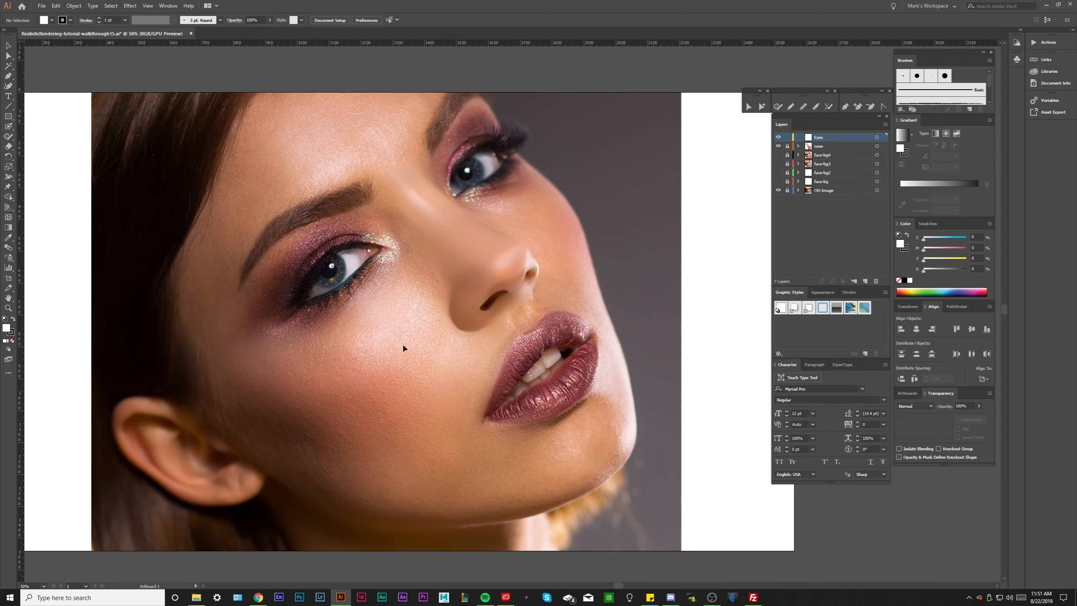
{"action": "left_click_drag", "start_coordinate": [403, 344], "coordinate": [426, 370]}
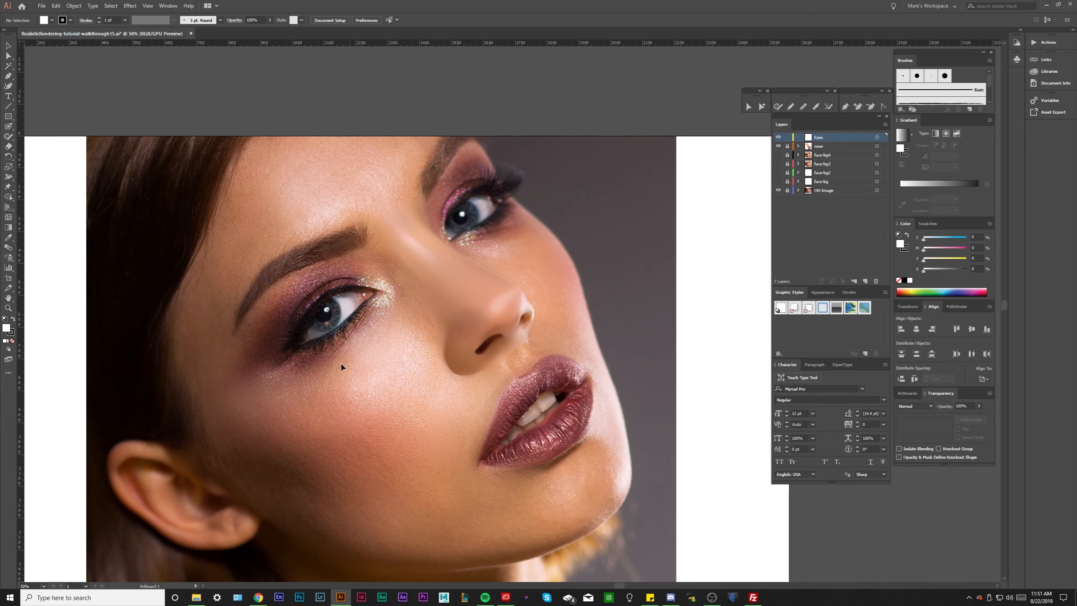
Inspect the full portrait in the reference photo and the details of the iris, lashes and eyeshadow
{"action": "scroll", "coordinate": [367, 377], "scroll_direction": "up", "scroll_amount": 2}
{"action": "scroll", "coordinate": [368, 377], "scroll_direction": "down", "scroll_amount": 1}
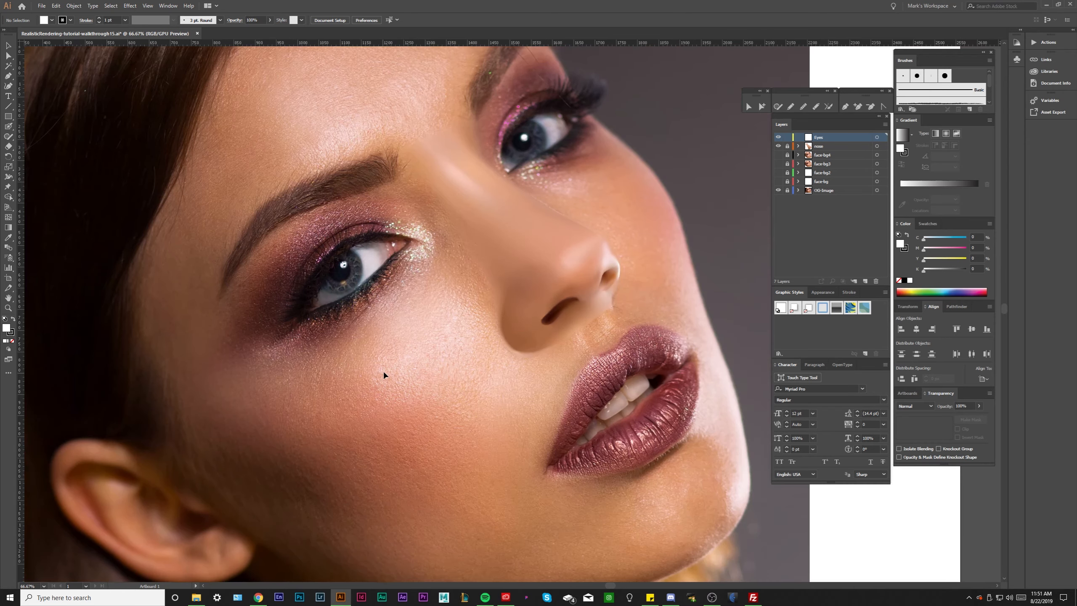
{"action": "left_click_drag", "start_coordinate": [465, 418], "coordinate": [448, 403]}
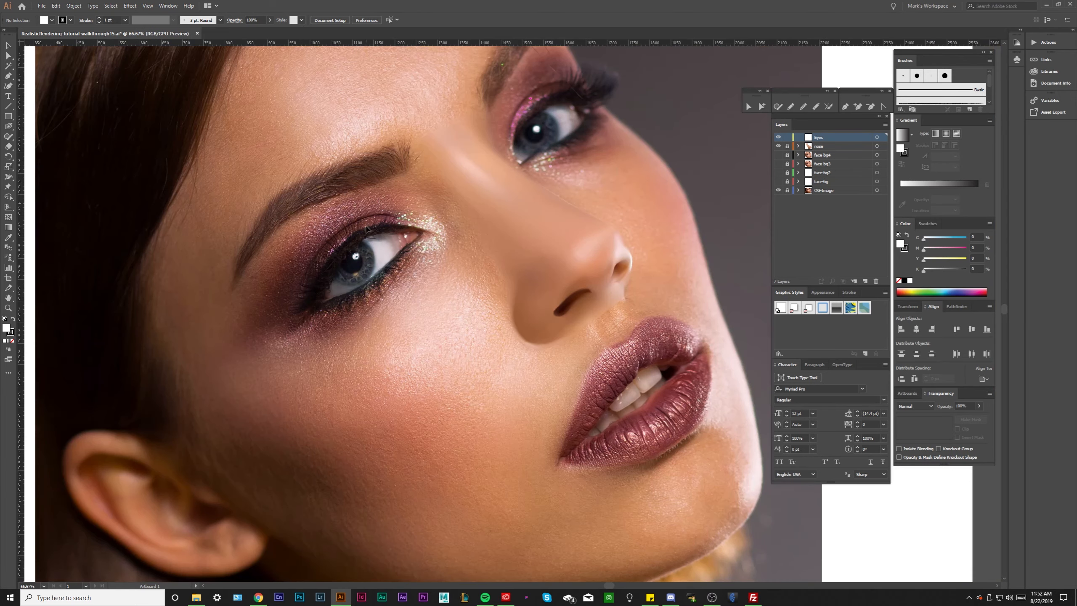
{"action": "key", "text": "ctrl+minus"}
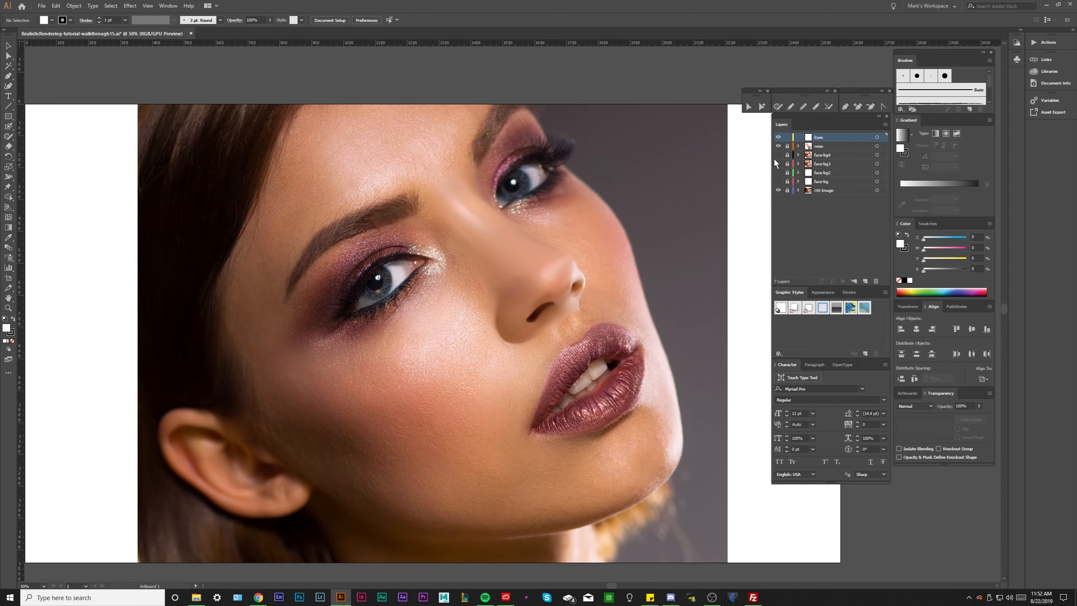
{"action": "scroll", "coordinate": [376, 282], "scroll_direction": "up", "scroll_amount": 4}
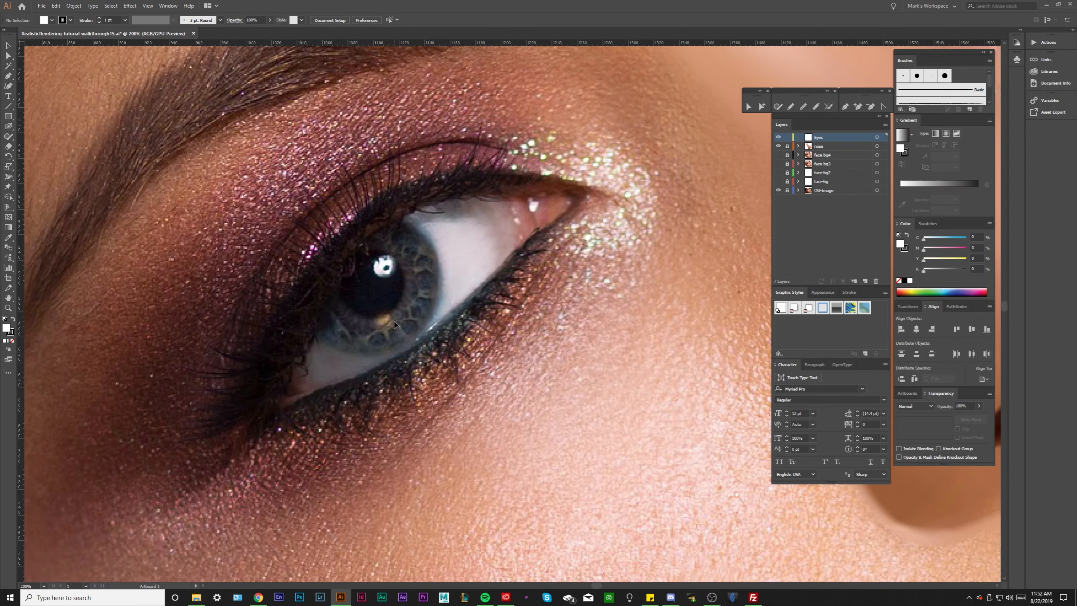
{"action": "scroll", "coordinate": [386, 280], "scroll_direction": "down", "scroll_amount": 1}
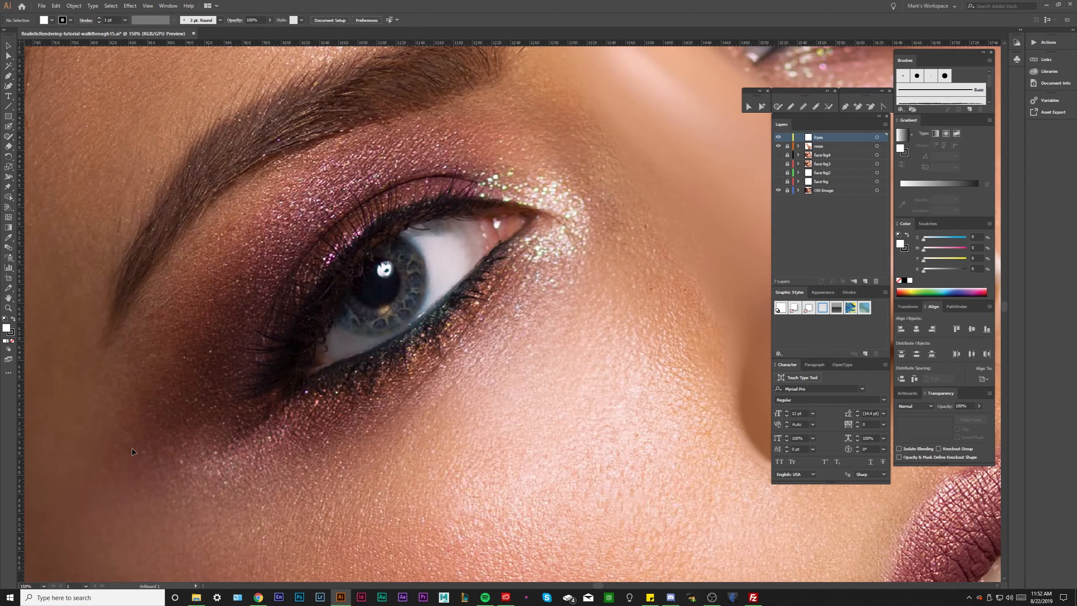
Rename the Eyes layer to Eyes-Layer3
{"action": "left_click_drag", "start_coordinate": [132, 448], "coordinate": [151, 444]}
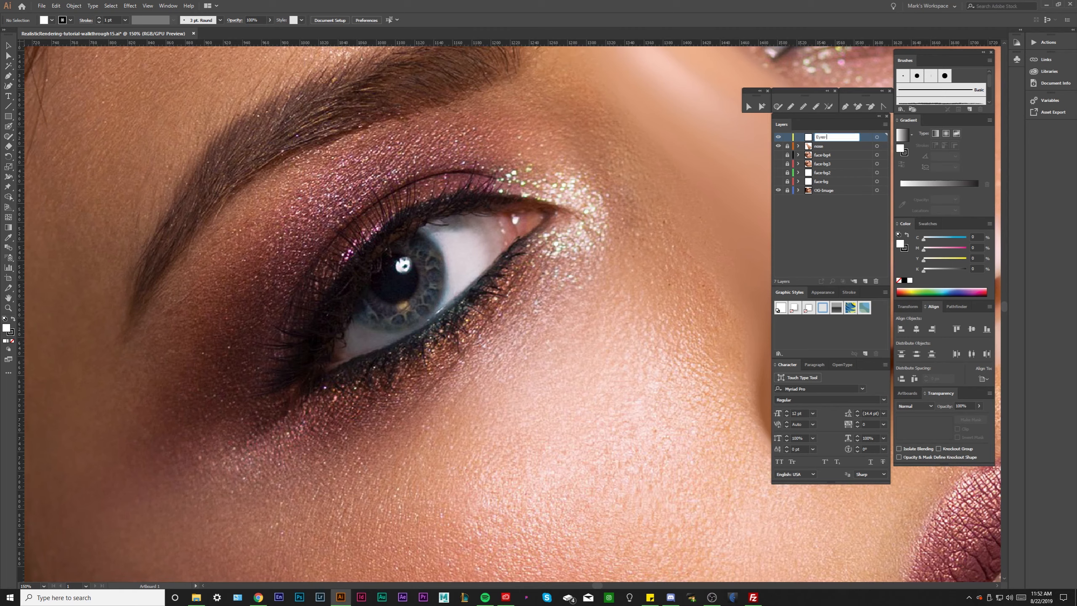
{"action": "type", "text": "Layer3"}
{"action": "key", "text": "Return"}
Draw a white square about 260 px wide with no stroke over the nearer eye, and activate the Mesh tool
{"action": "left_click_drag", "start_coordinate": [723, 160], "coordinate": [780, 140]}
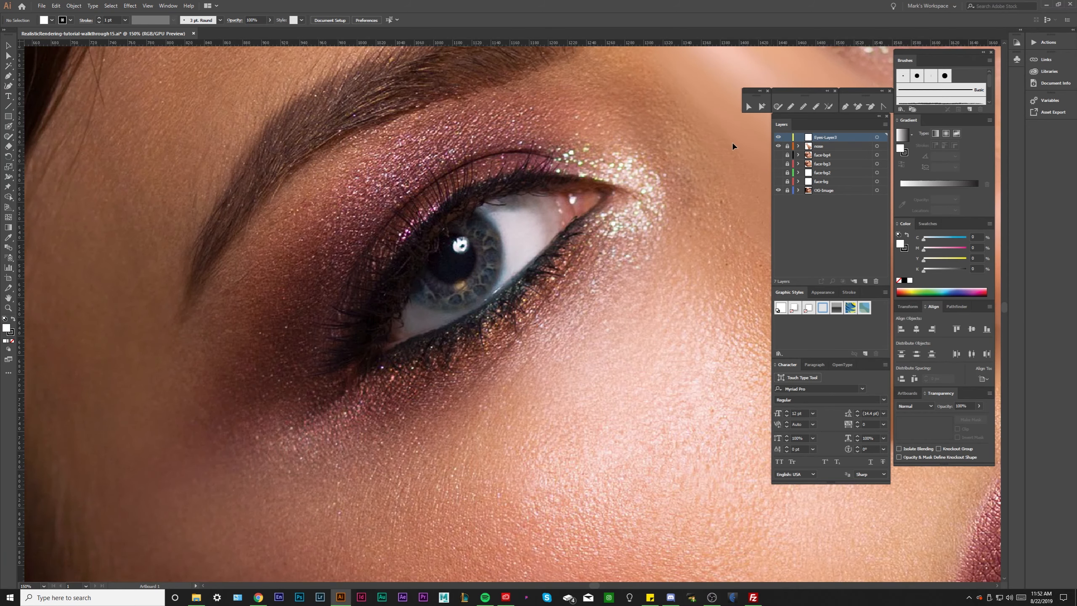
{"action": "key", "text": "ctrl+minus"}
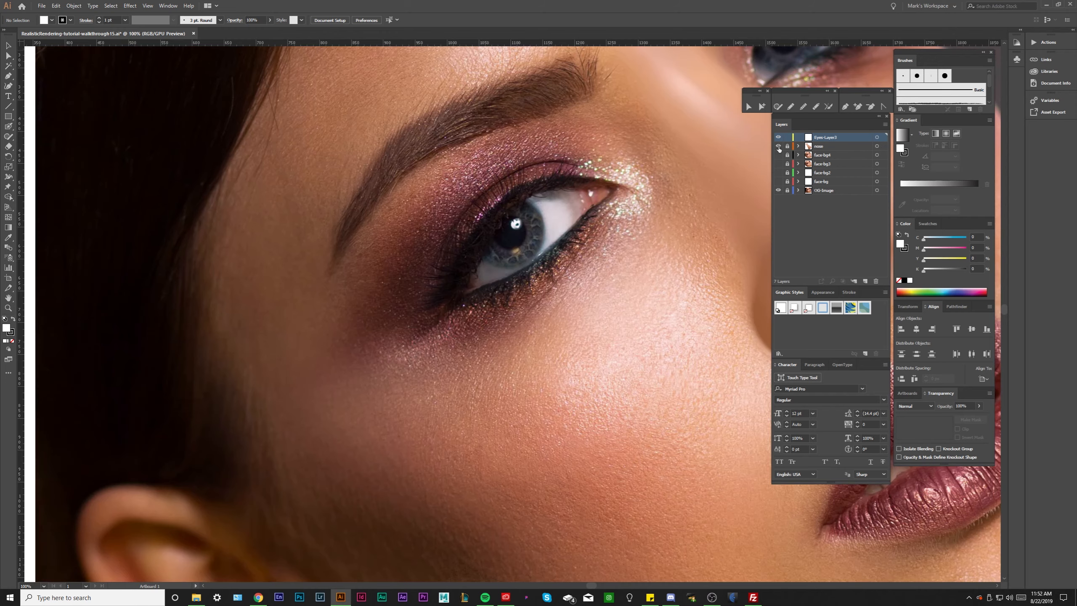
{"action": "left_click_drag", "start_coordinate": [211, 61], "coordinate": [165, 103]}
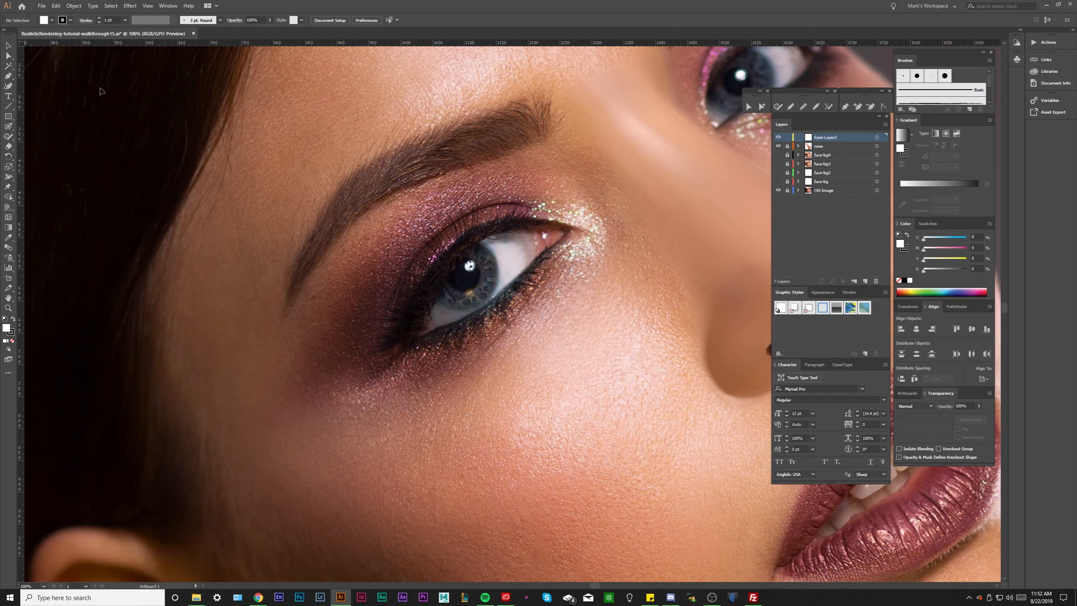
{"action": "right_click", "coordinate": [8, 118]}
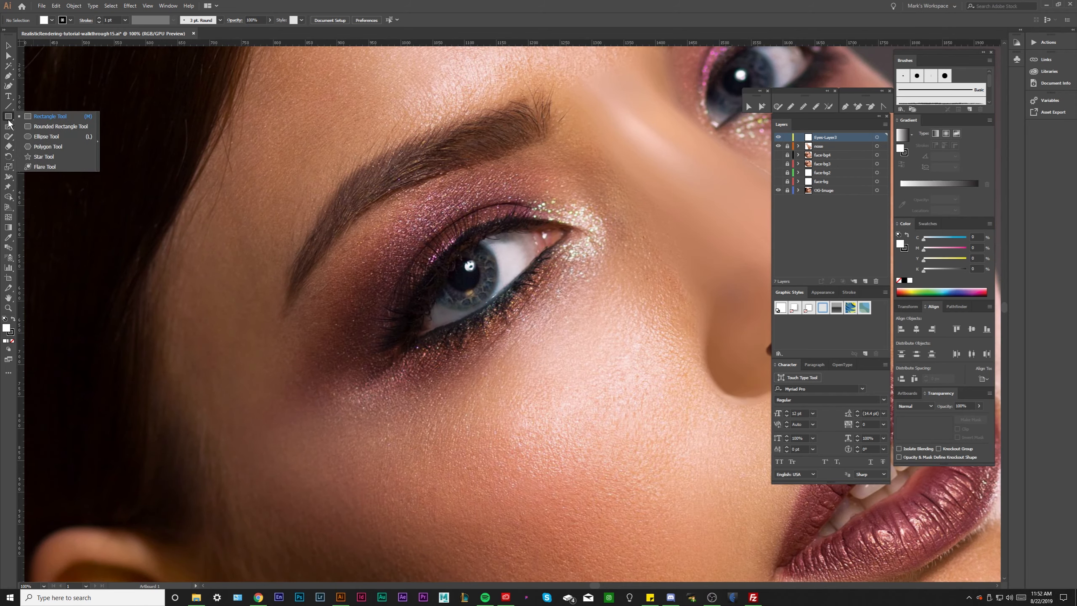
{"action": "left_click", "coordinate": [40, 126]}
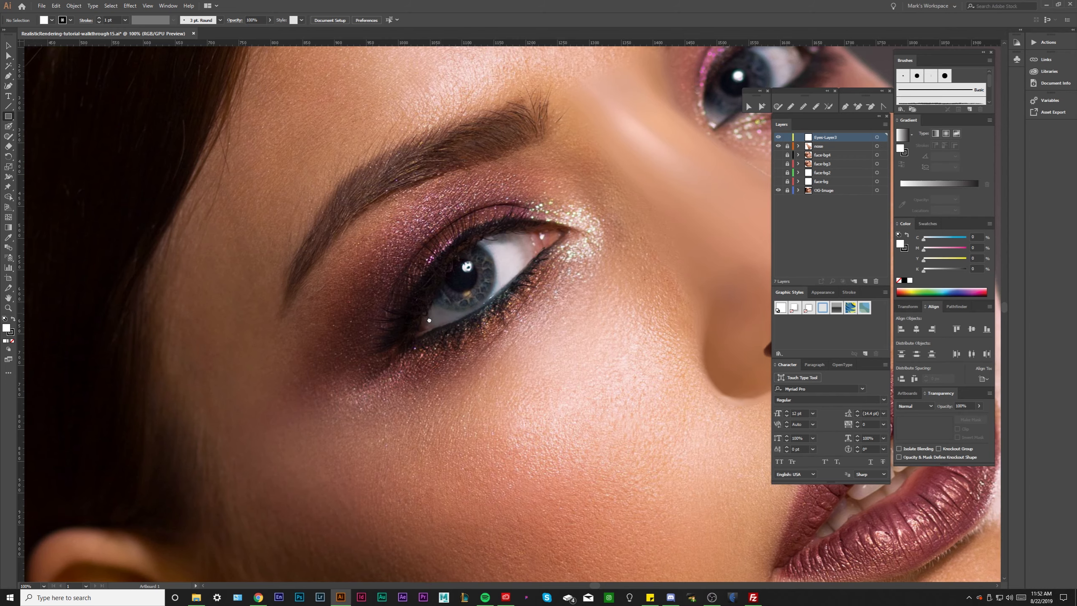
{"action": "left_click_drag", "start_coordinate": [386, 259], "coordinate": [500, 374]}
{"action": "left_click", "coordinate": [11, 332]}
{"action": "left_click", "coordinate": [12, 341]}
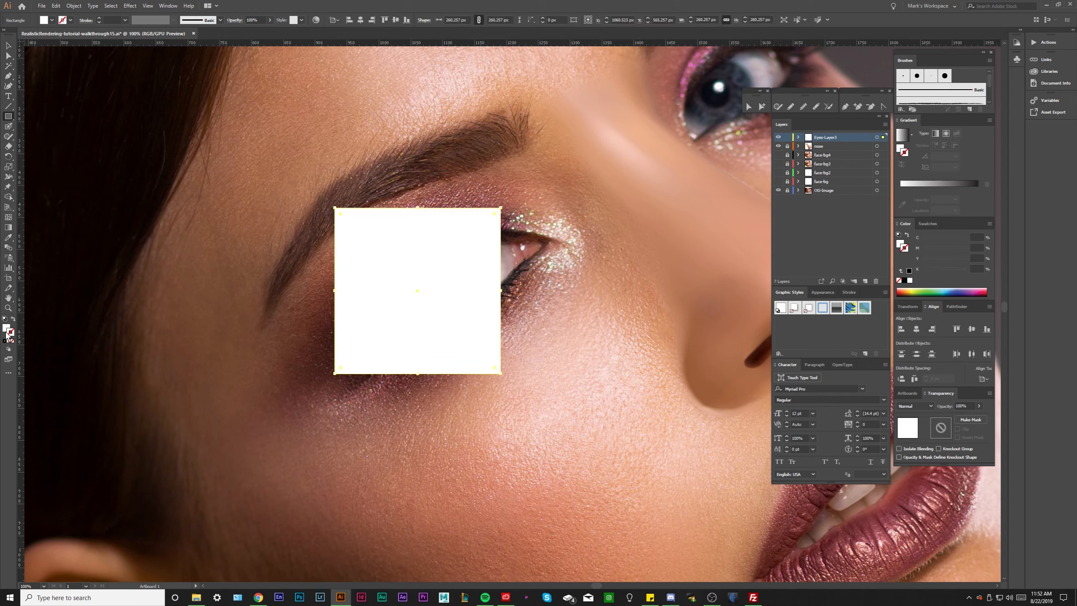
{"action": "left_click", "coordinate": [6, 328]}
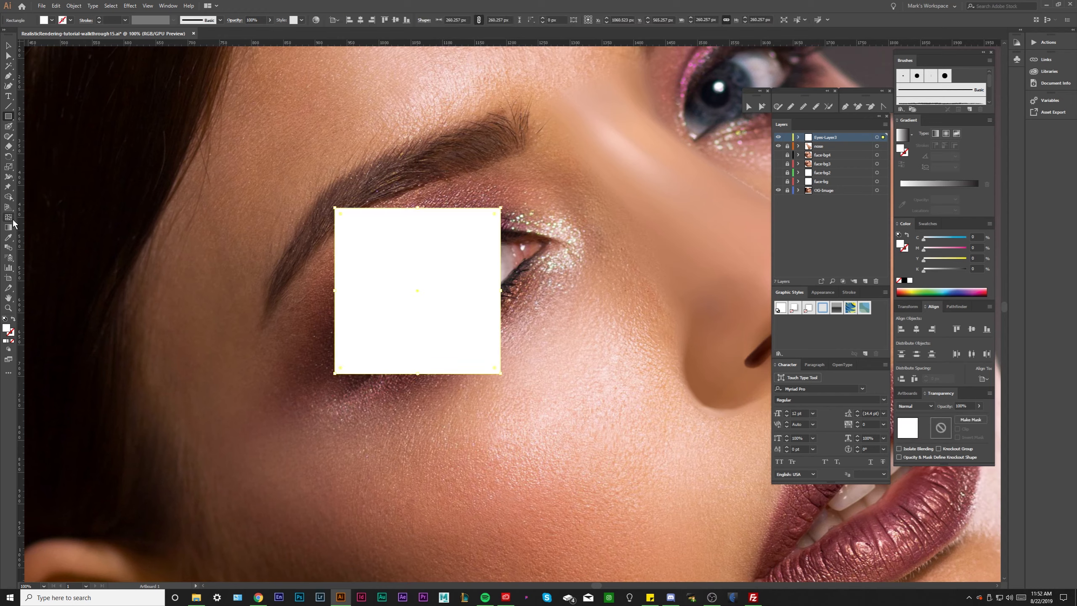
{"action": "left_click", "coordinate": [9, 218]}
Change the layer color of Eyes-Layer3 to Dark Blue
{"action": "double_click", "coordinate": [844, 137]}
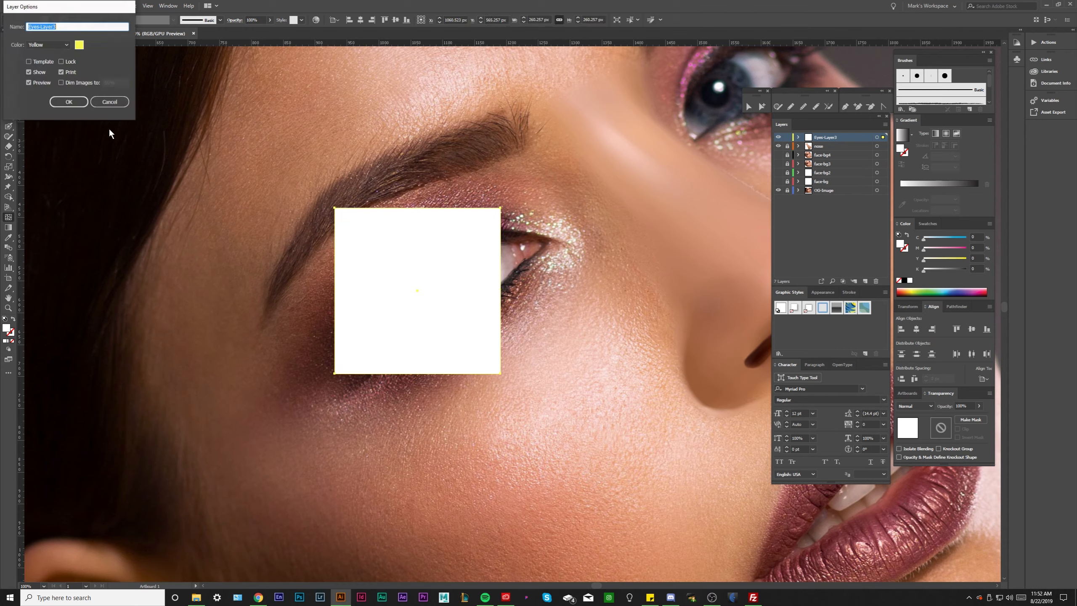
{"action": "left_click", "coordinate": [47, 44]}
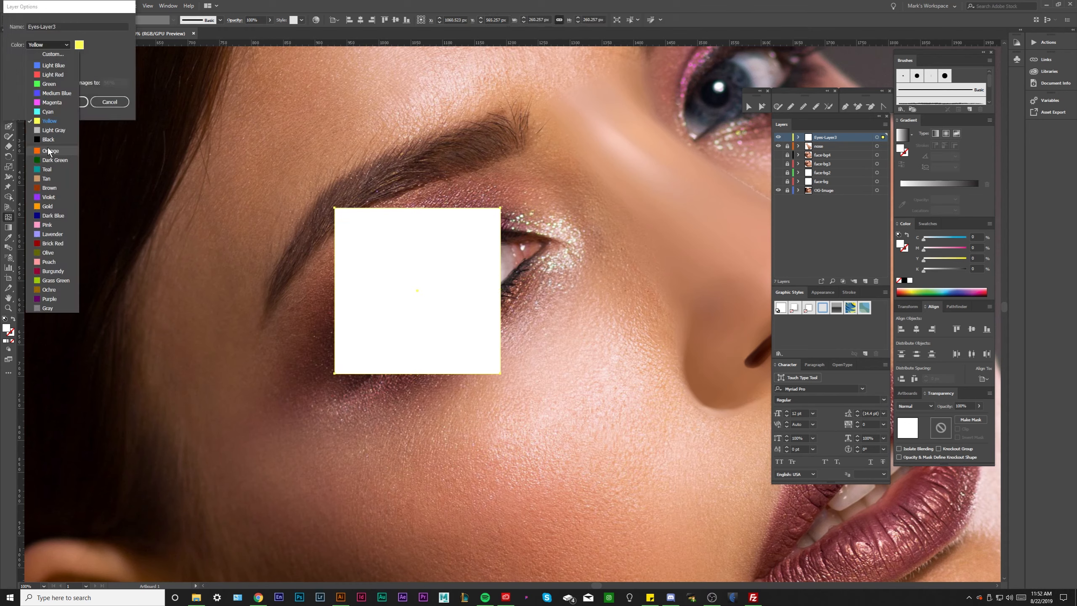
{"action": "left_click", "coordinate": [52, 103]}
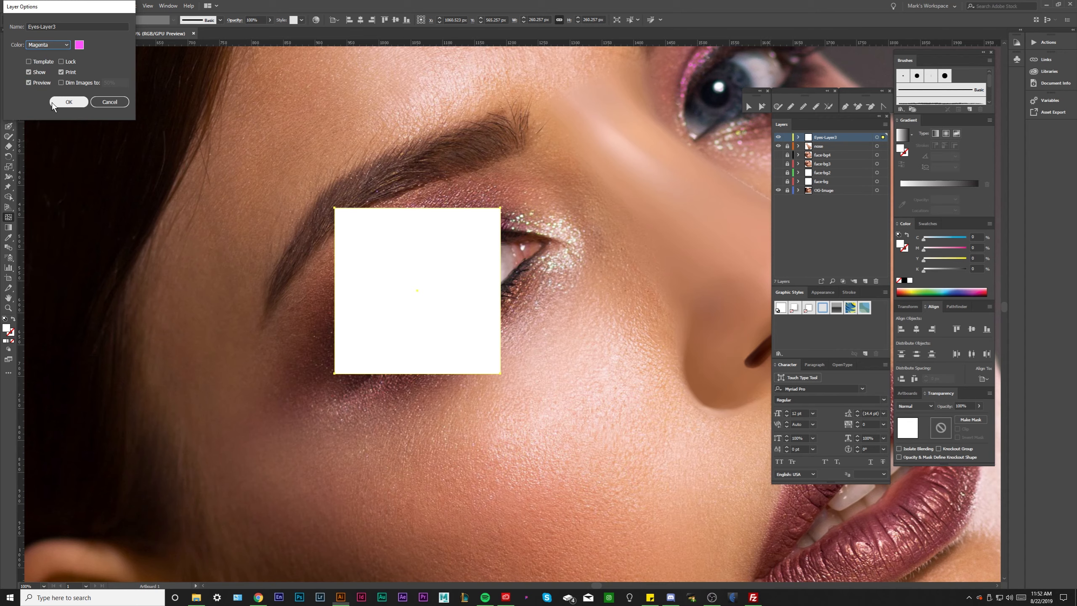
{"action": "left_click", "coordinate": [48, 45]}
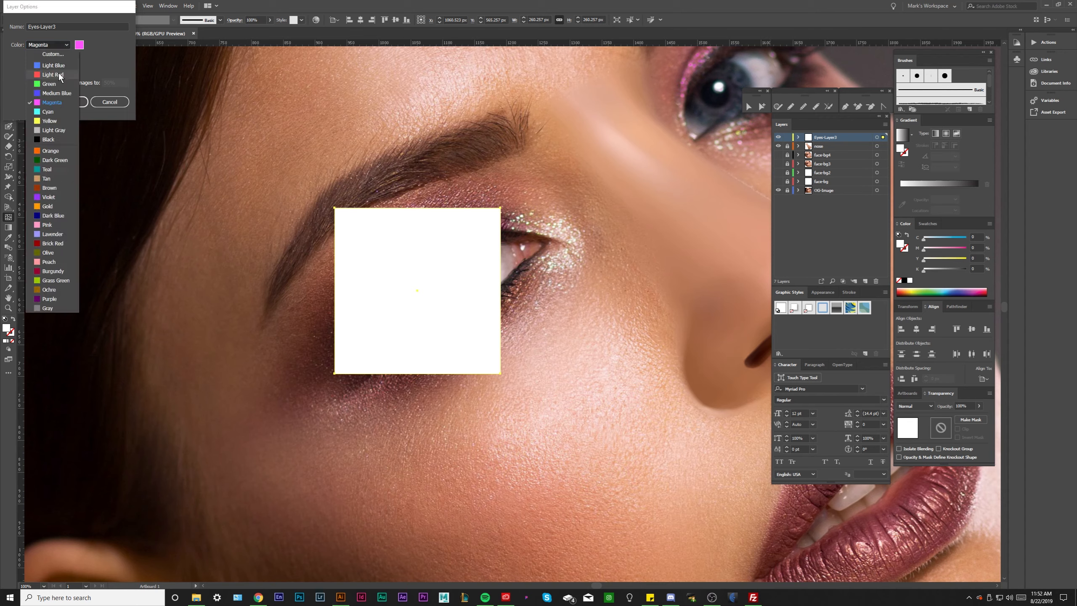
{"action": "left_click", "coordinate": [53, 216]}
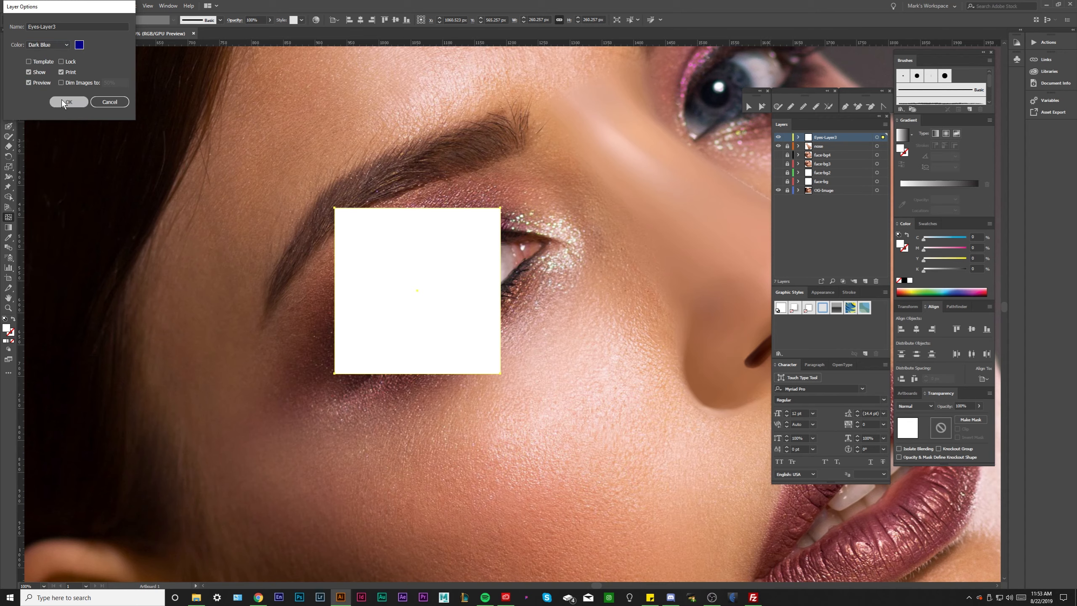
{"action": "left_click", "coordinate": [67, 102]}
Set the layer color of Eyes-Layer3 to Orange
{"action": "double_click", "coordinate": [849, 139]}
{"action": "left_click", "coordinate": [48, 45]}
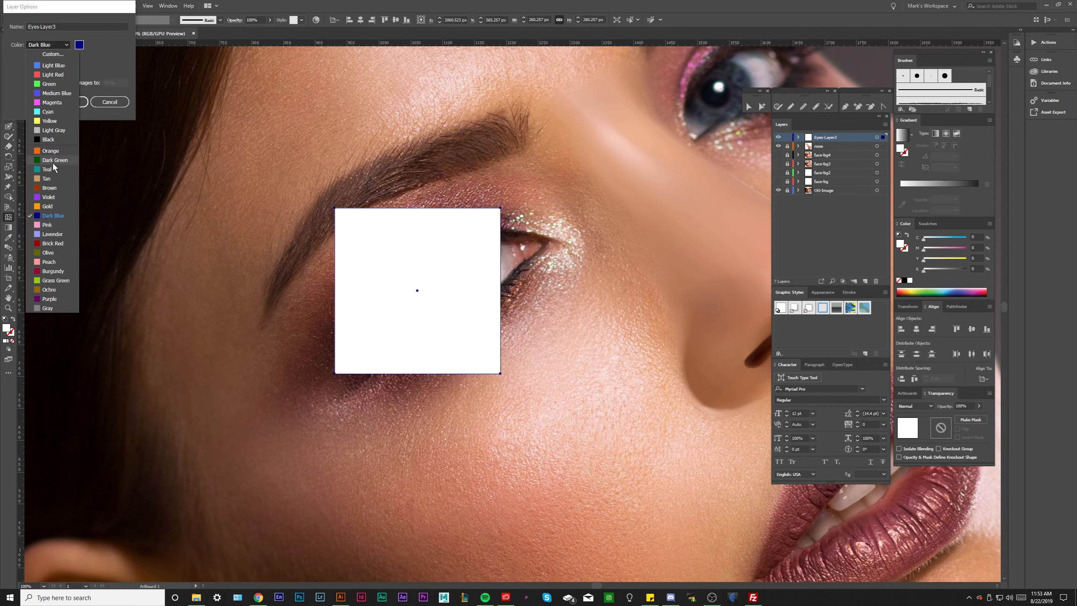
{"action": "left_click", "coordinate": [50, 151]}
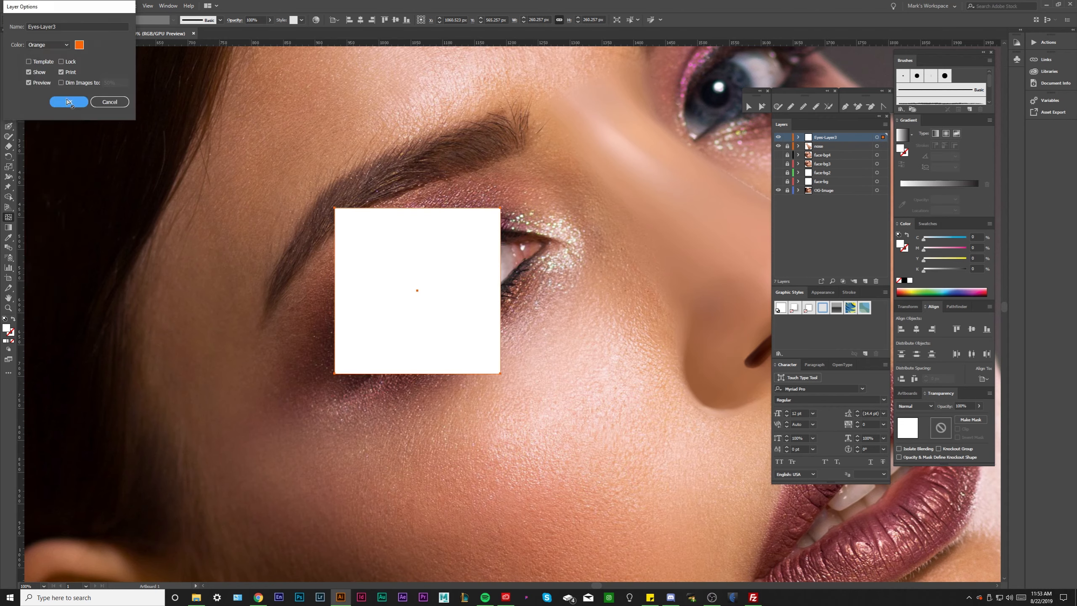
{"action": "left_click", "coordinate": [68, 102]}
Add a mesh point at the center of the white square and rotate the mesh counterclockwise to match the eye's tilt
{"action": "left_click", "coordinate": [415, 290]}
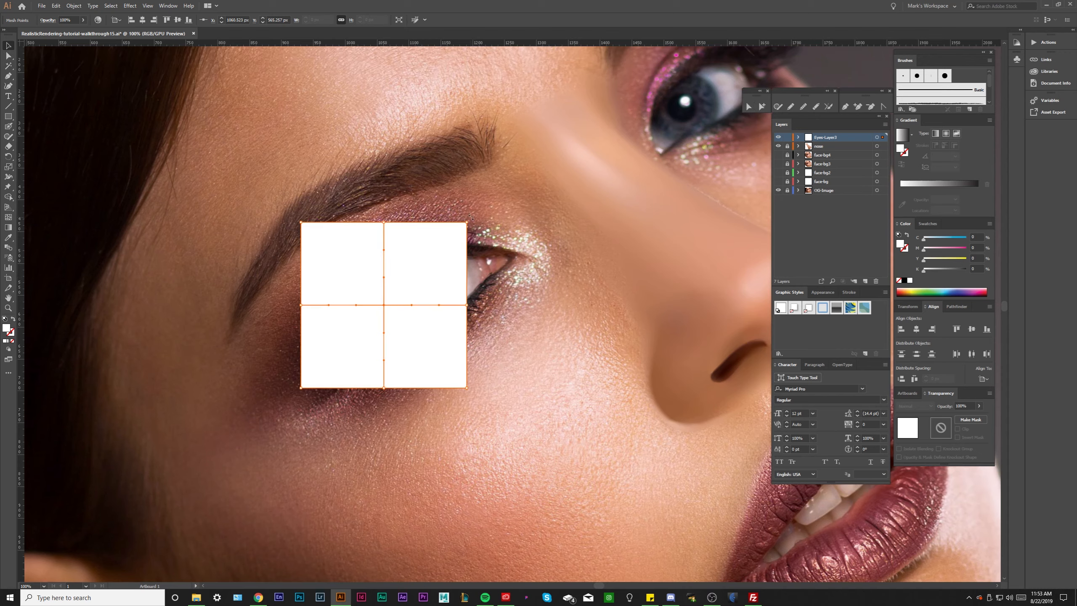
{"action": "left_click_drag", "start_coordinate": [471, 217], "coordinate": [419, 168]}
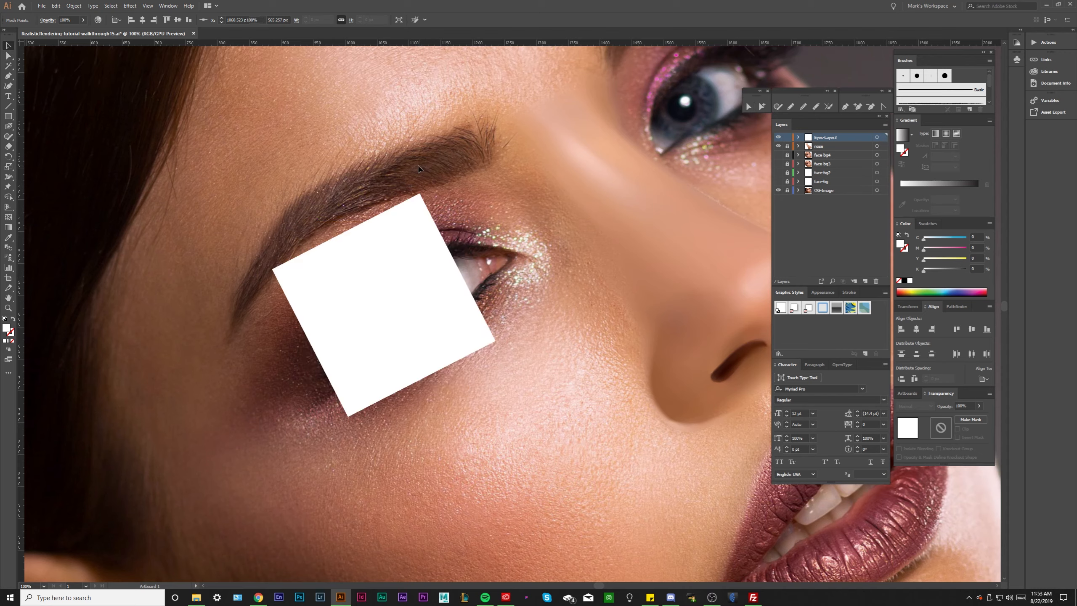
{"action": "key", "text": "ctrl+minus"}
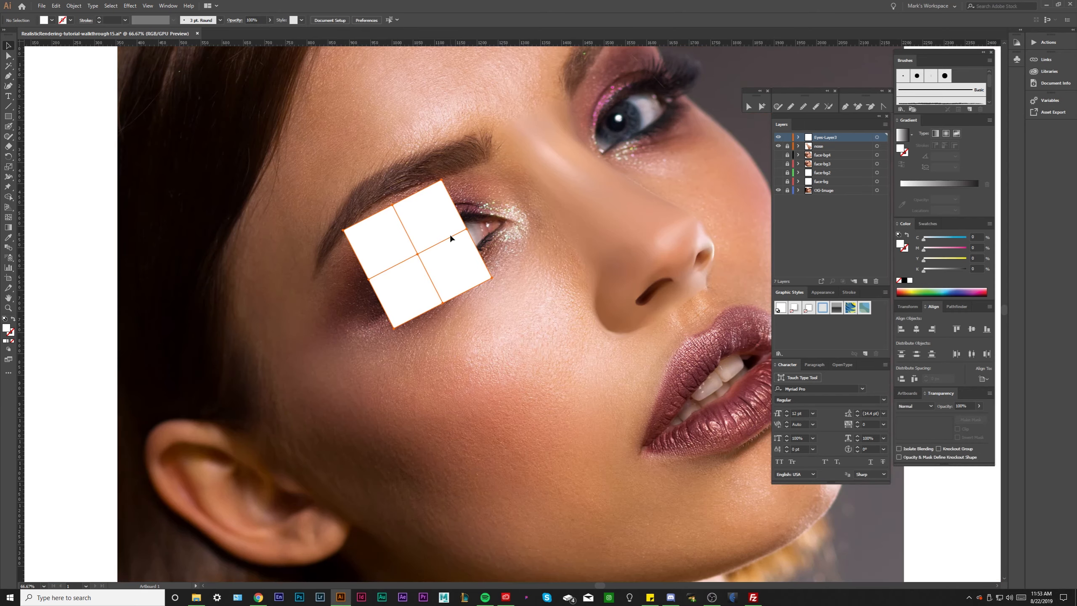
Show and unlock the face-bg4 layer, and examine how its gradient mesh lines flow across the whole face
{"action": "key", "text": "ctrl+plus"}
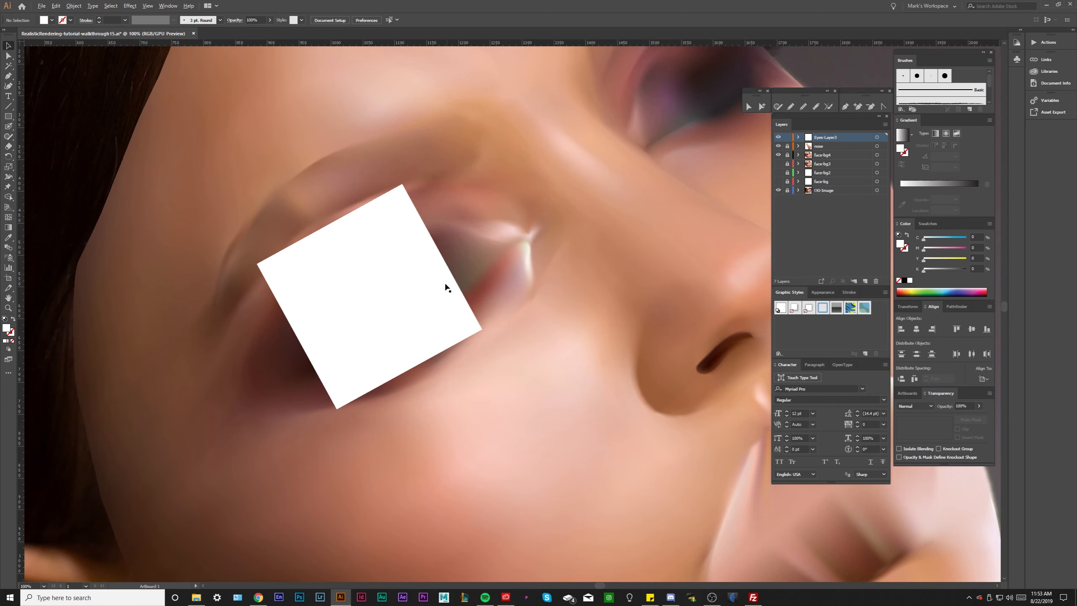
{"action": "key", "text": "ctrl+minus"}
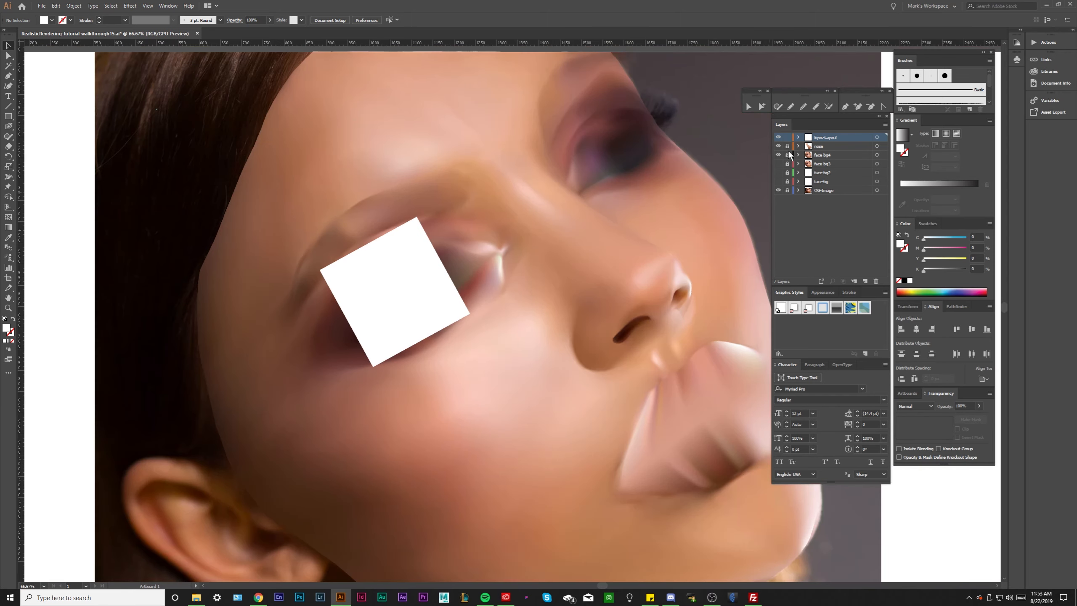
{"action": "left_click", "coordinate": [787, 154]}
{"action": "left_click", "coordinate": [483, 276]}
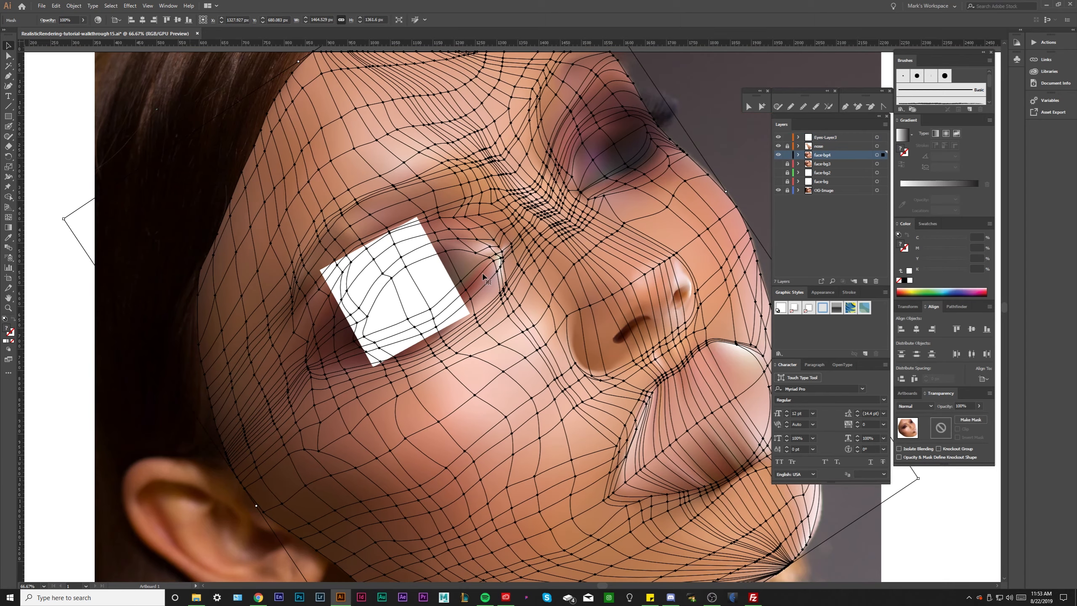
{"action": "key", "text": "ctrl+minus"}
{"action": "left_click", "coordinate": [739, 230]}
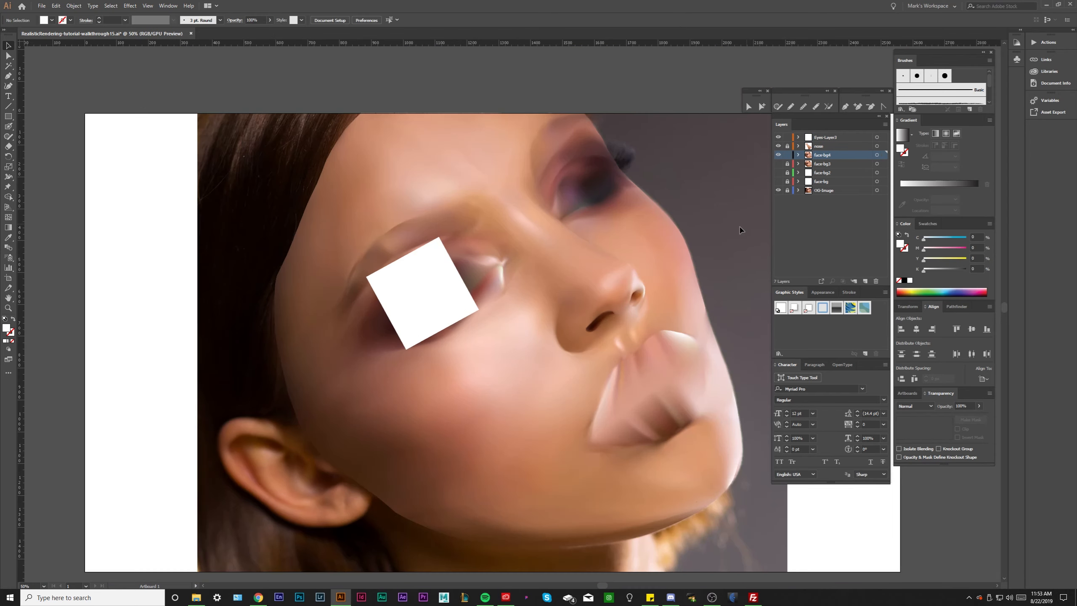
{"action": "left_click", "coordinate": [674, 246]}
{"action": "left_click_drag", "start_coordinate": [753, 251], "coordinate": [678, 248]}
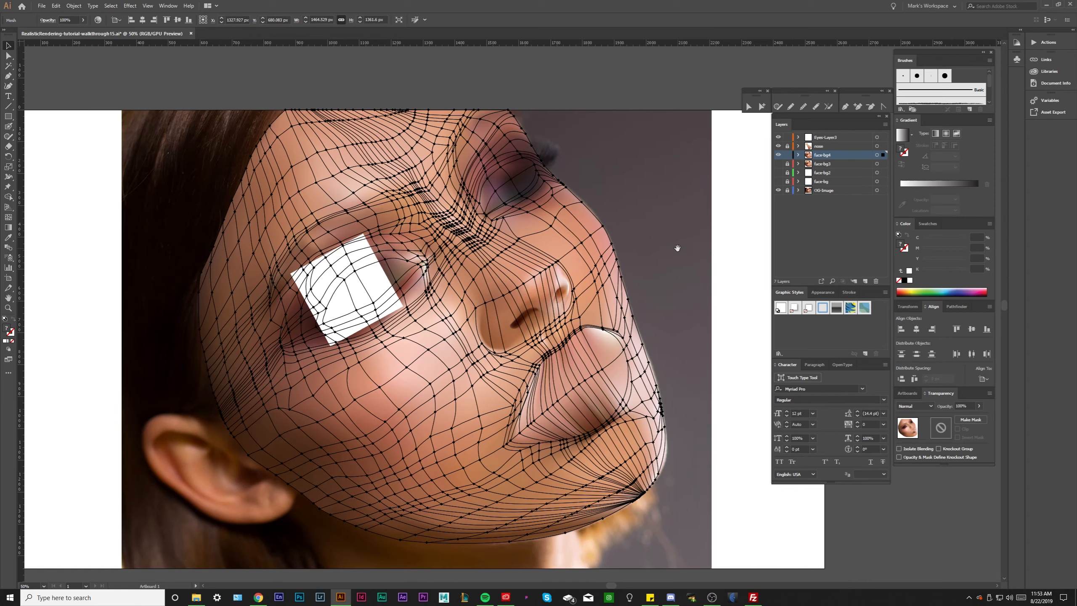
{"action": "scroll", "coordinate": [586, 375], "scroll_direction": "up", "scroll_amount": 1}
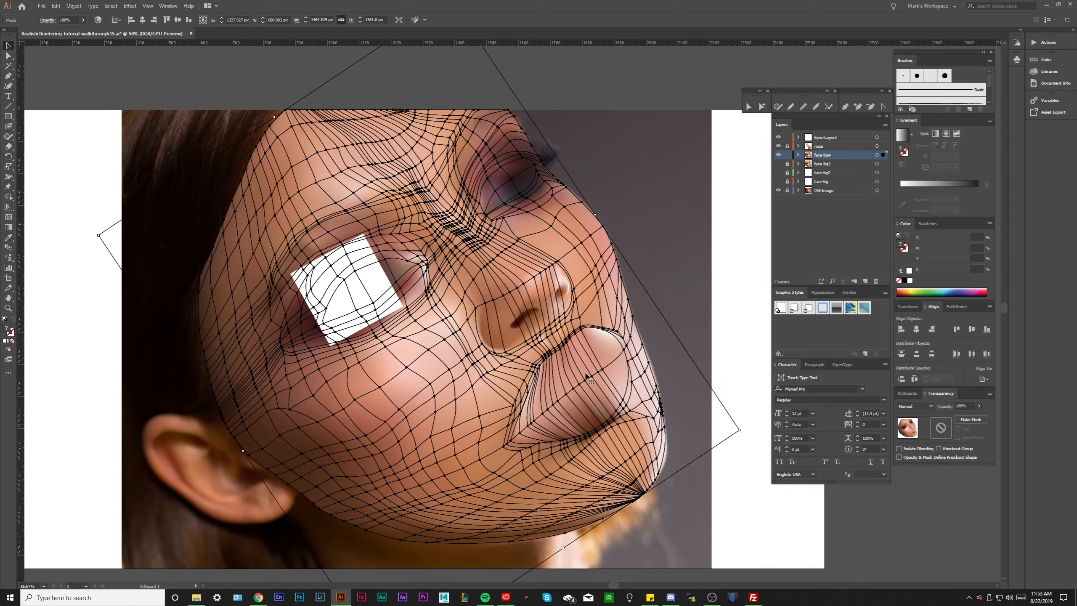
{"action": "scroll", "coordinate": [586, 375], "scroll_direction": "down", "scroll_amount": 1}
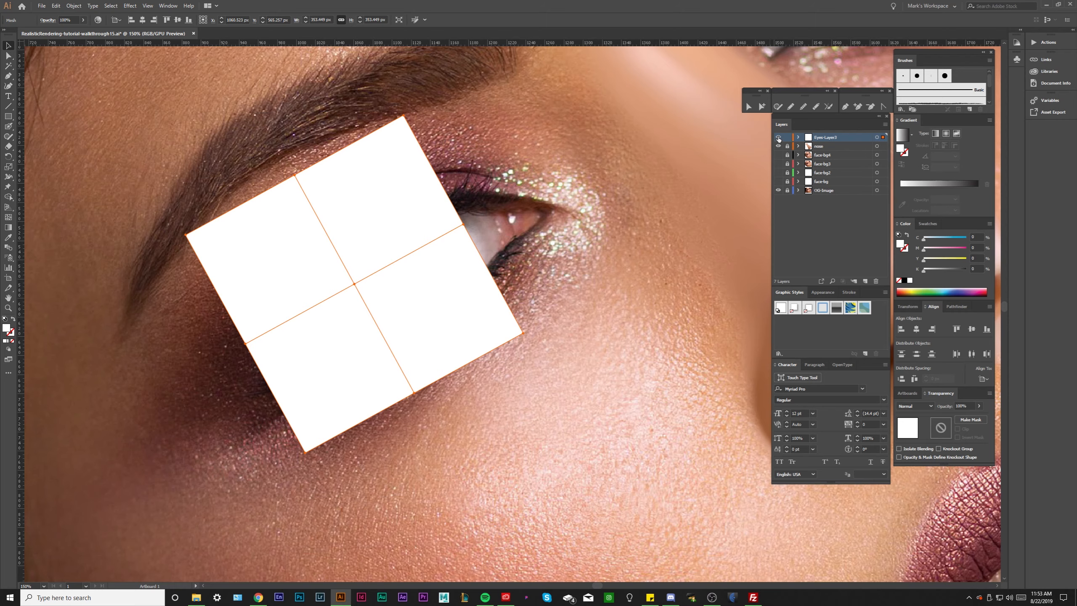
Display Eyes-Layer3 in outline mode over the reference photo and move the mesh so its center sits over the iris
{"action": "left_click", "coordinate": [778, 137], "text": "ctrl"}
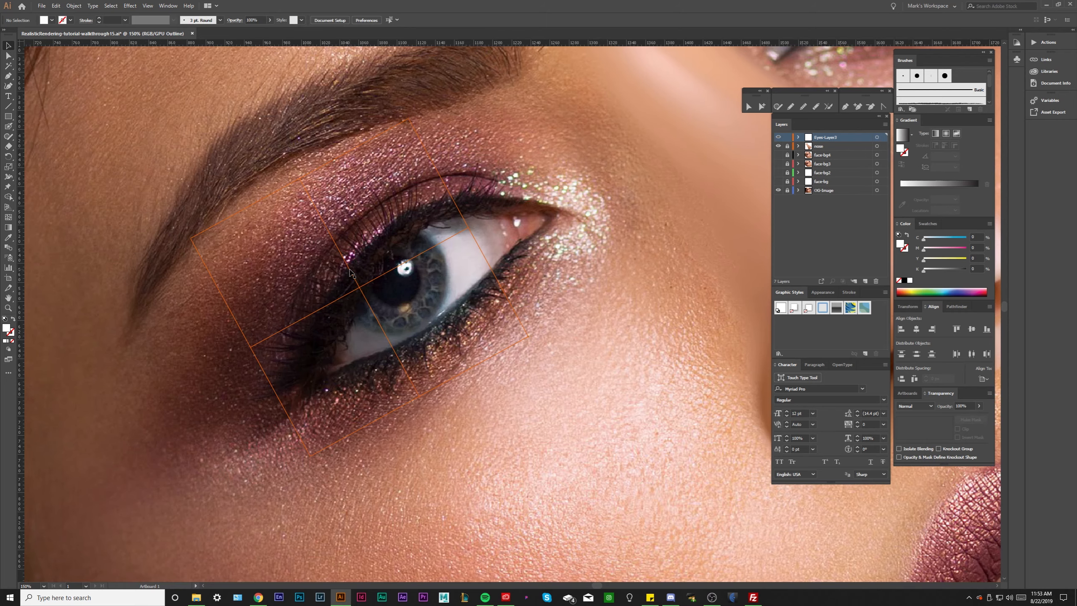
{"action": "scroll", "coordinate": [700, 223], "scroll_direction": "down", "scroll_amount": 1}
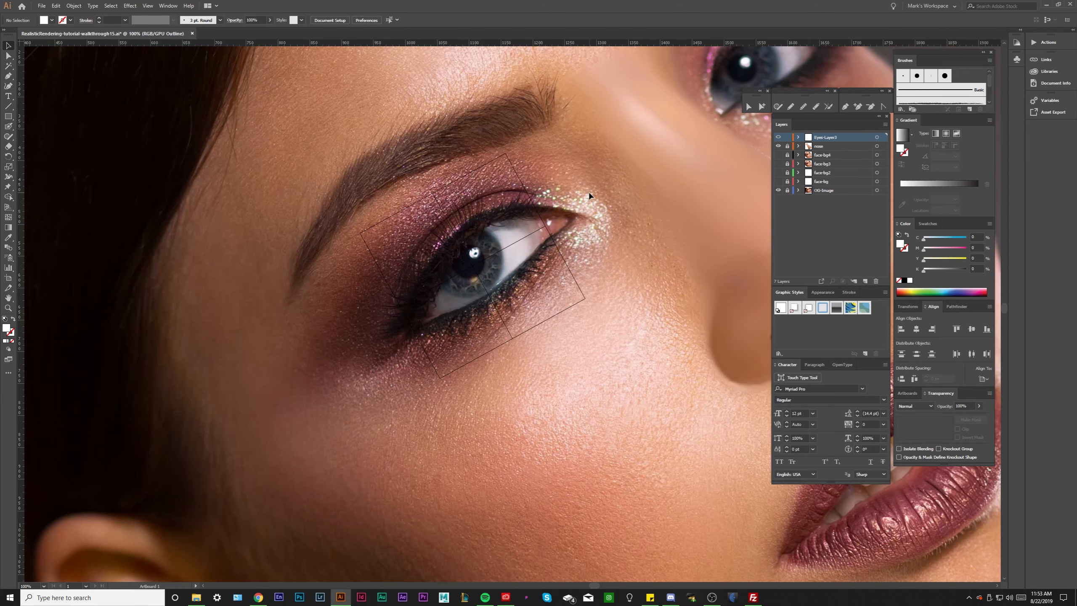
{"action": "key", "text": "ctrl+y"}
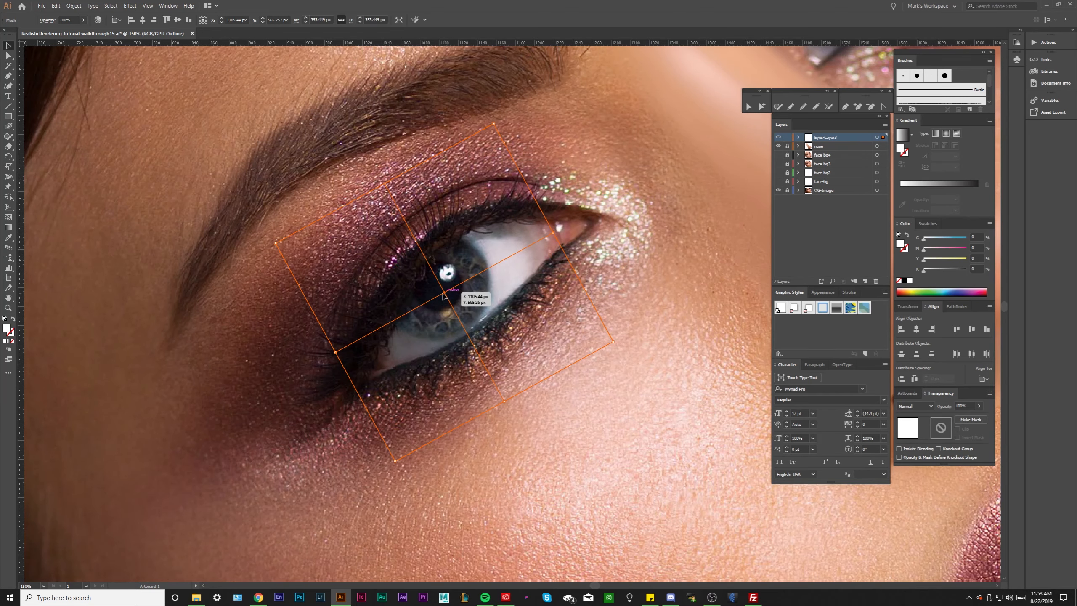
{"action": "left_click_drag", "start_coordinate": [443, 296], "coordinate": [437, 292]}
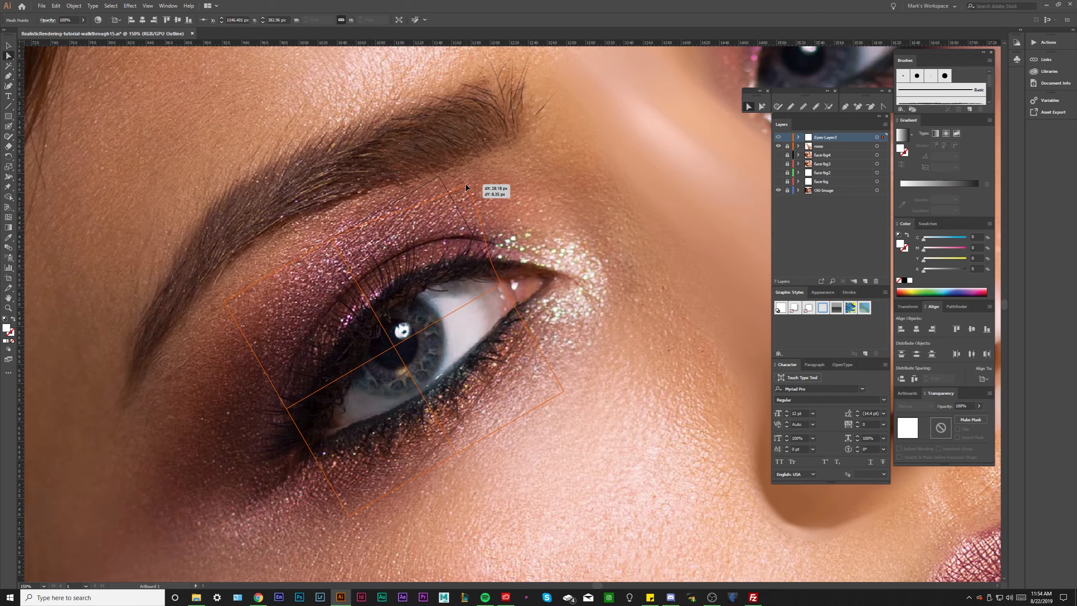
Adjust the mesh's upper corner points and pull the outer edge's middle point out to the tip of the eyeshadow
{"action": "left_click_drag", "start_coordinate": [466, 187], "coordinate": [467, 186]}
{"action": "left_click_drag", "start_coordinate": [332, 241], "coordinate": [327, 224]}
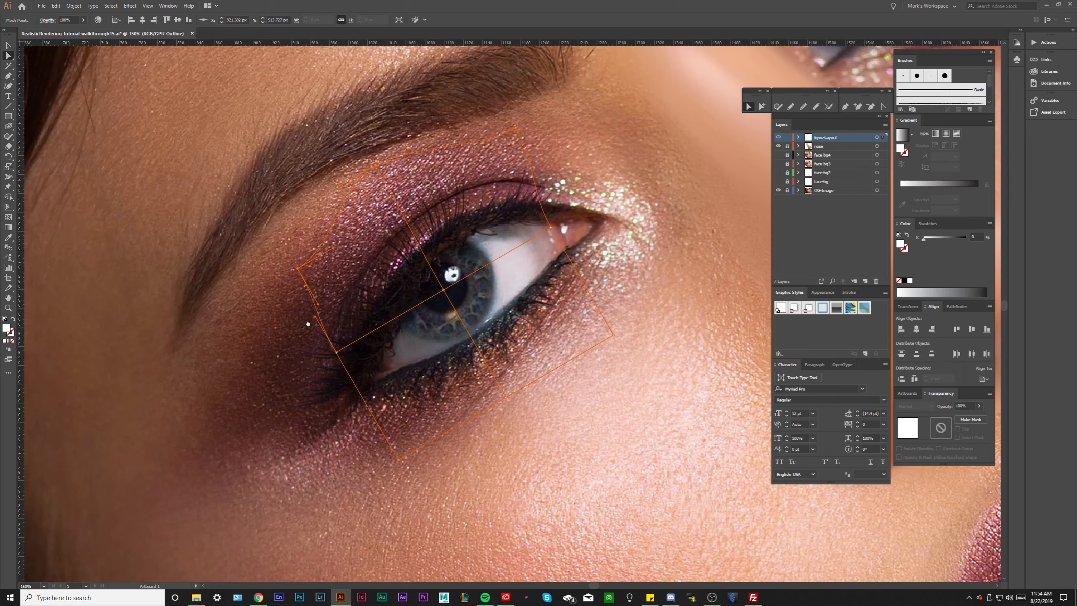
{"action": "left_click_drag", "start_coordinate": [336, 352], "coordinate": [201, 456]}
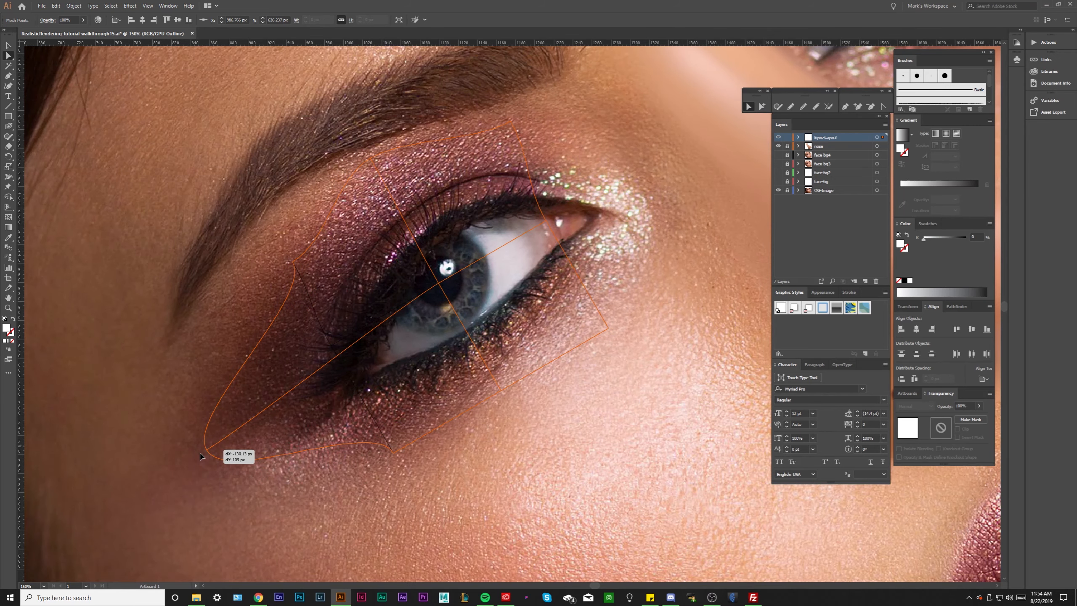
Show the face-bg4 layer and fit the mesh's outer tip and upper outer corner to the edge of the base eye shading
{"action": "key", "text": "ctrl+minus"}
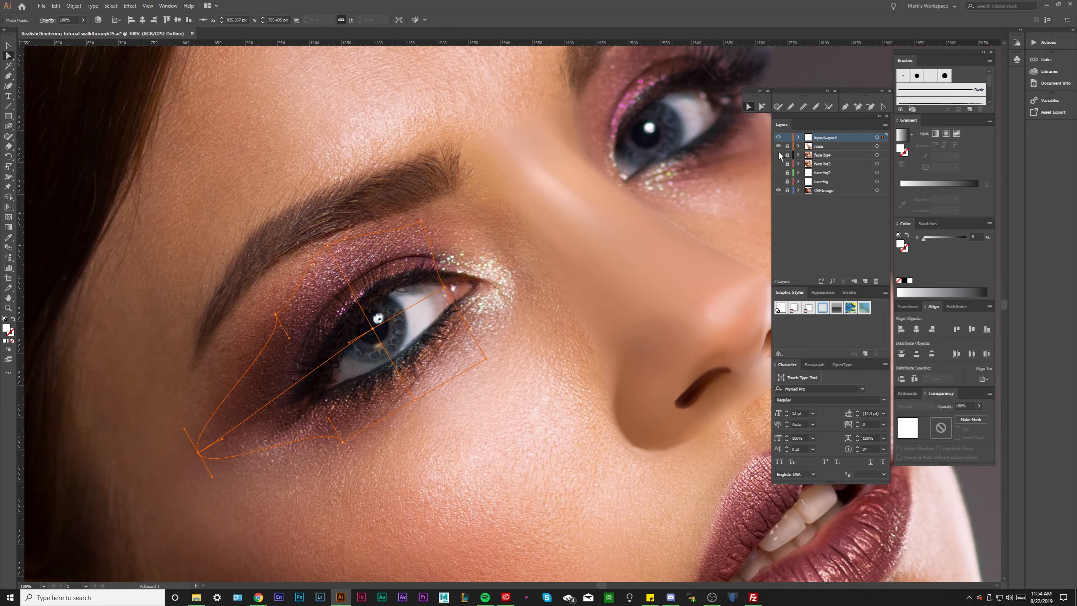
{"action": "left_click", "coordinate": [778, 154]}
{"action": "left_click_drag", "start_coordinate": [174, 448], "coordinate": [180, 443]}
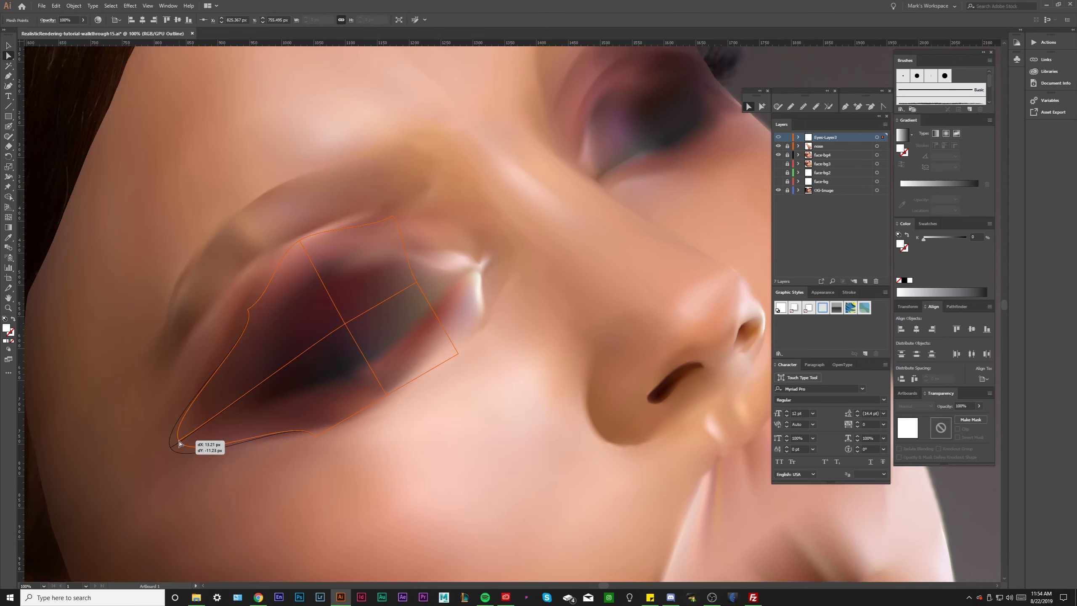
{"action": "left_click_drag", "start_coordinate": [299, 271], "coordinate": [262, 279]}
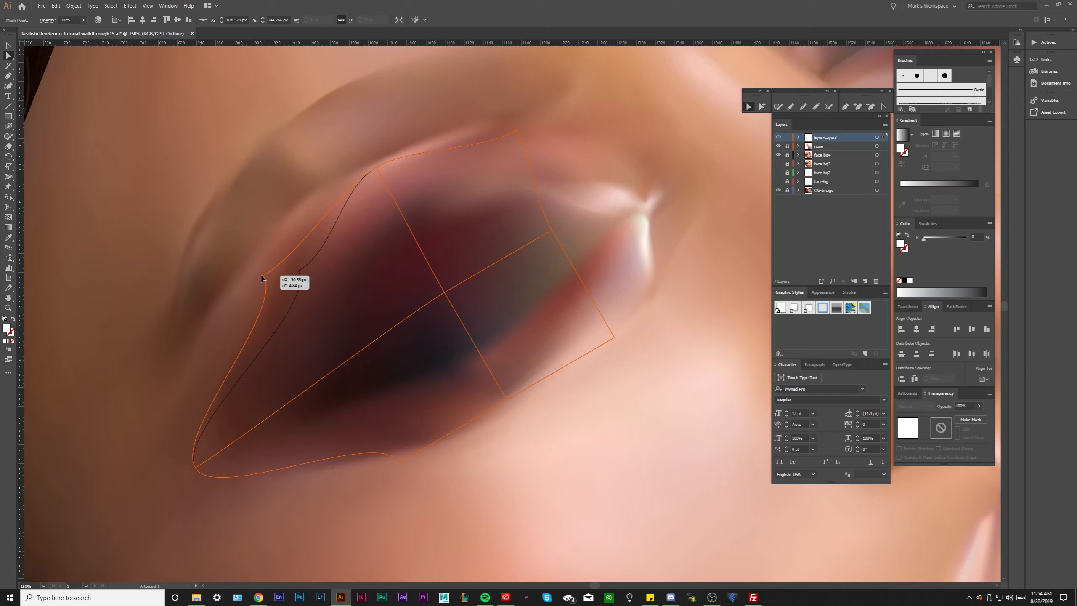
{"action": "left_click_drag", "start_coordinate": [261, 279], "coordinate": [256, 272]}
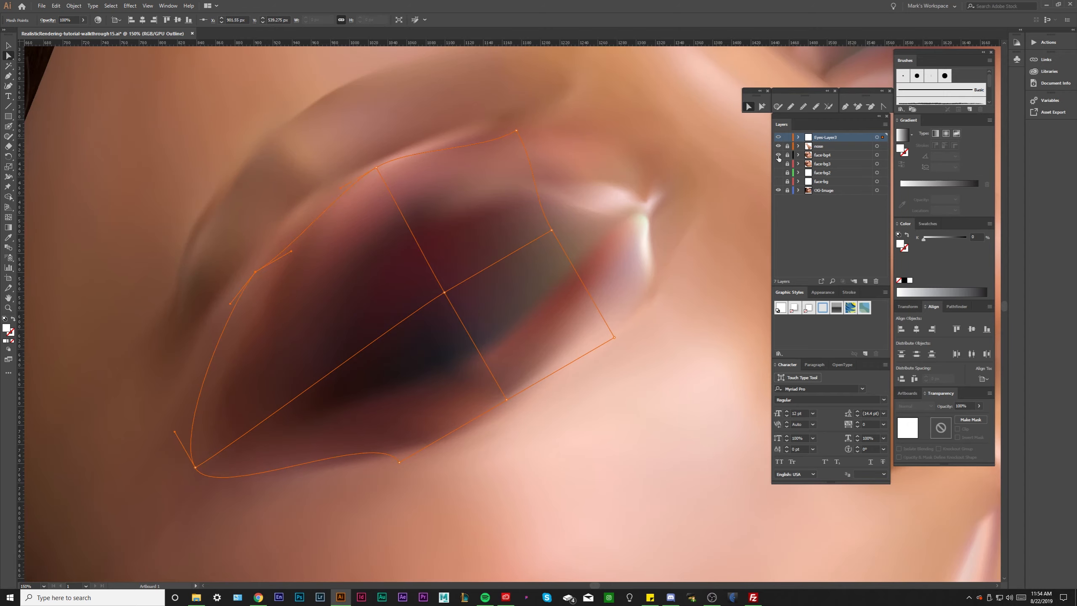
Fit the mesh's upper inner corner to the base shading and pull its inner middle point out past the eye's inner corner
{"action": "left_click_drag", "start_coordinate": [347, 239], "coordinate": [326, 259]}
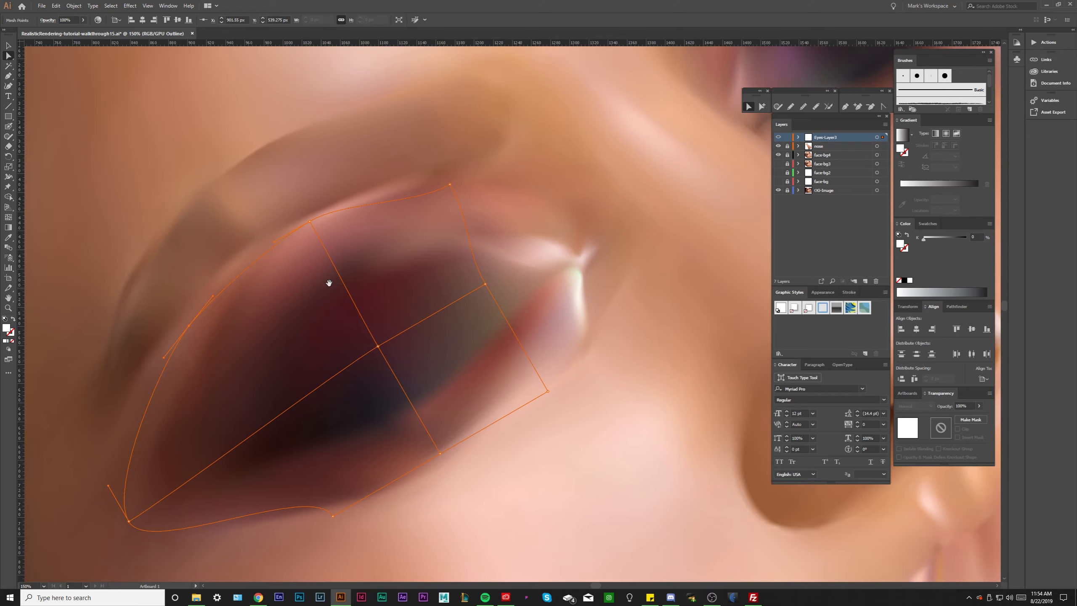
{"action": "left_click_drag", "start_coordinate": [450, 184], "coordinate": [461, 174]}
{"action": "left_click_drag", "start_coordinate": [426, 194], "coordinate": [427, 182]}
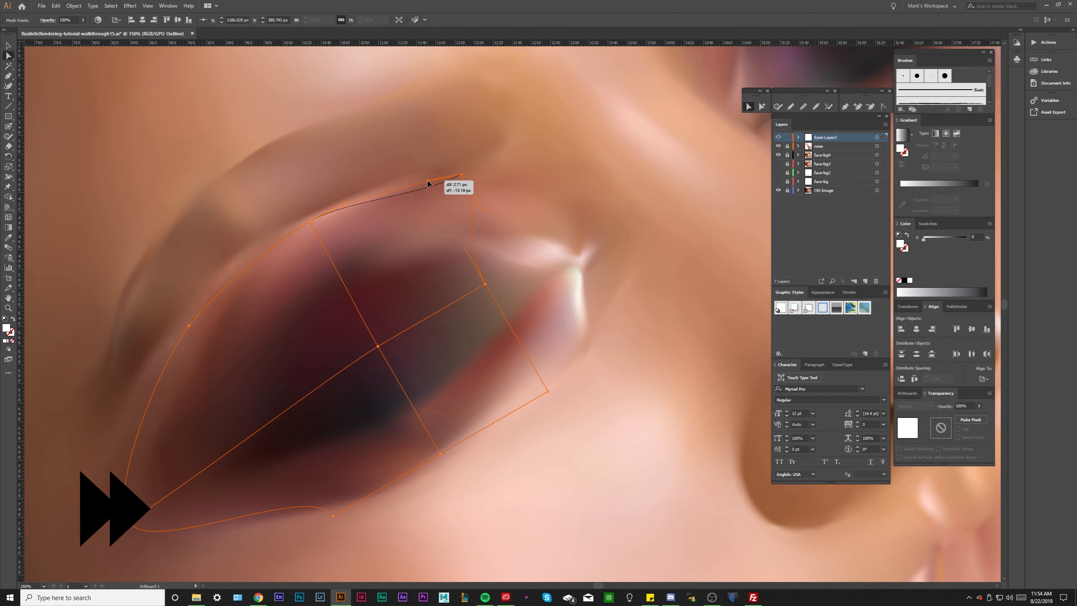
{"action": "left_click", "coordinate": [484, 285]}
{"action": "left_click_drag", "start_coordinate": [485, 289], "coordinate": [622, 225]}
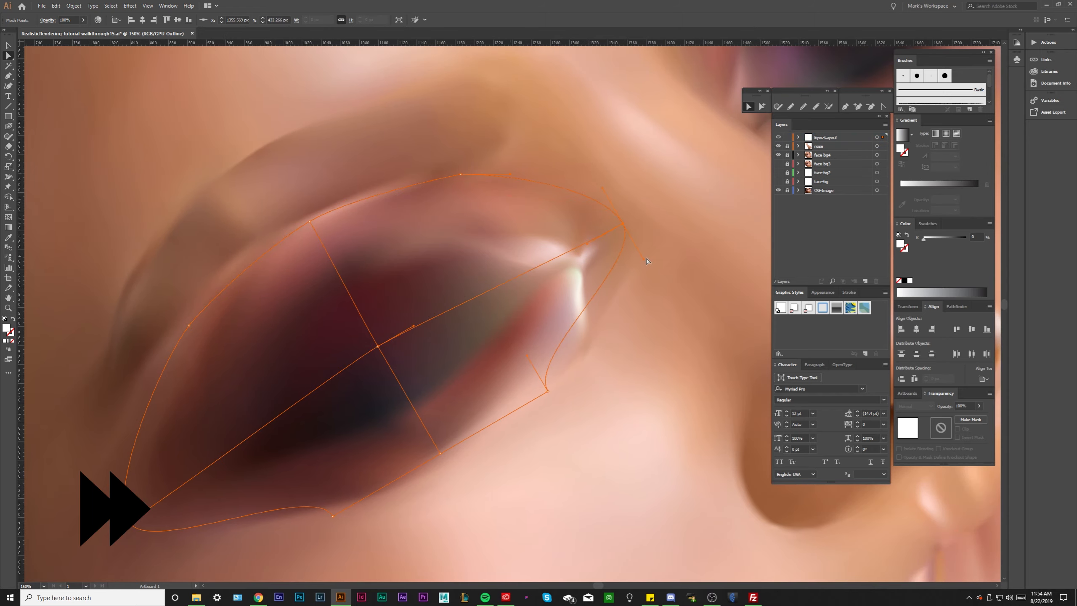
{"action": "key", "text": "ctrl+minus"}
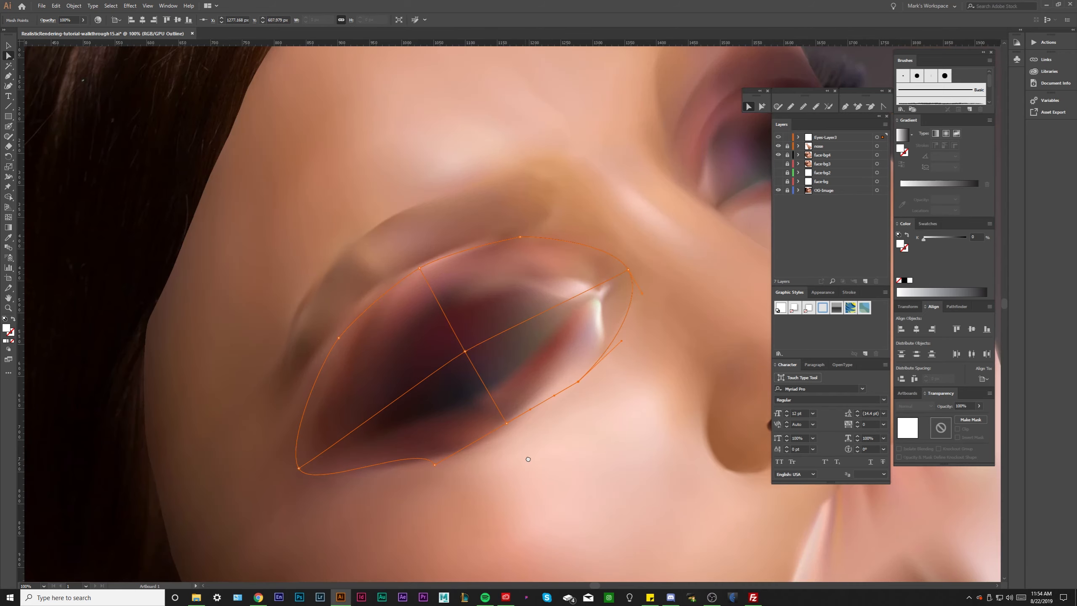
{"action": "left_click_drag", "start_coordinate": [422, 444], "coordinate": [393, 469]}
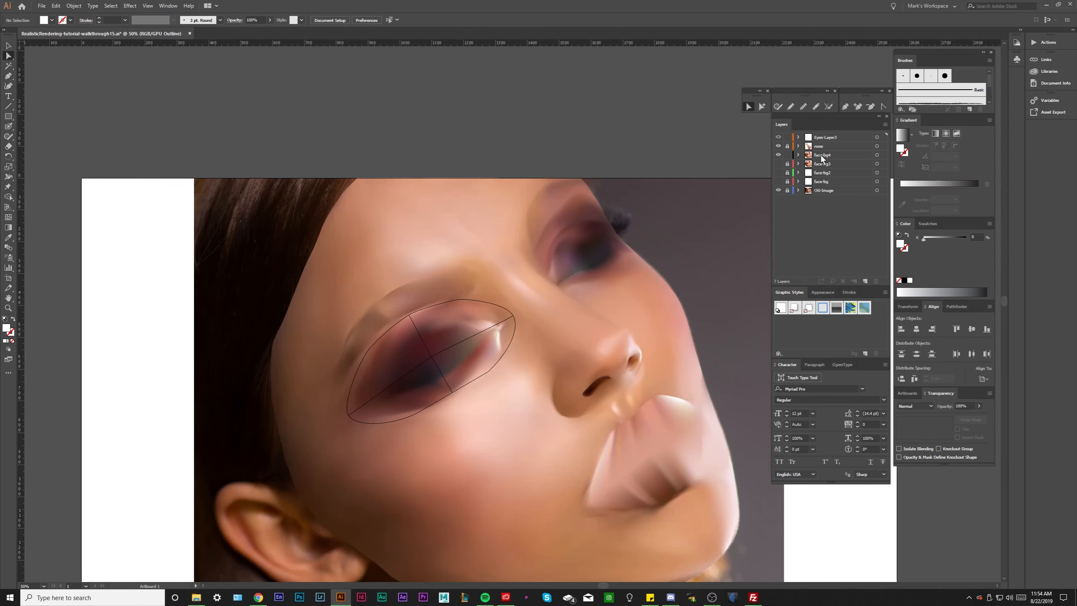
Select the face-bg4 mesh and examine how its lines flow around the eye and out across the face
{"action": "left_click", "coordinate": [820, 155]}
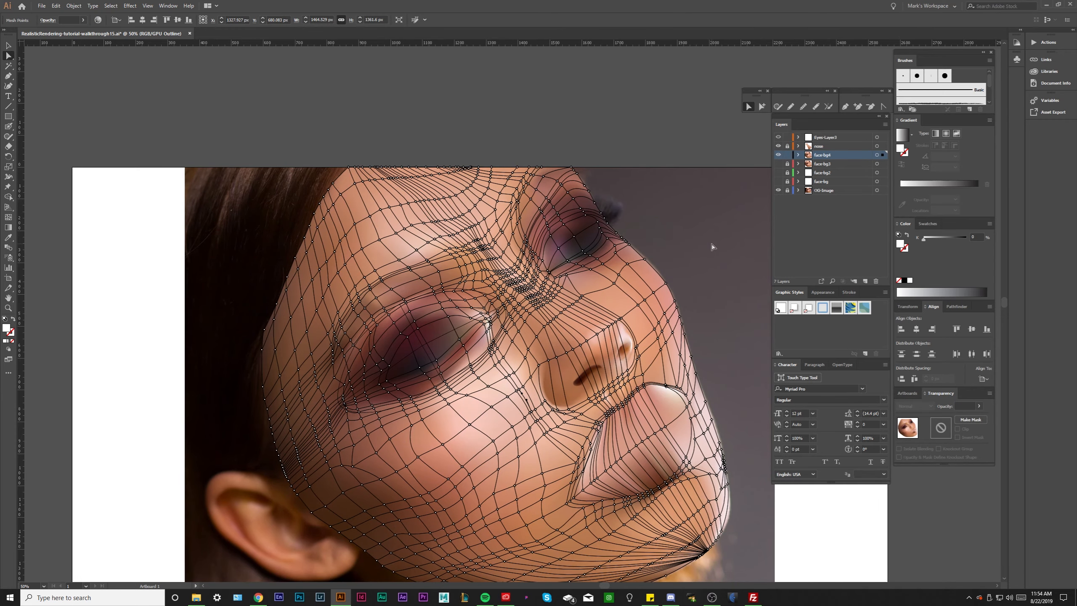
{"action": "left_click", "coordinate": [398, 387]}
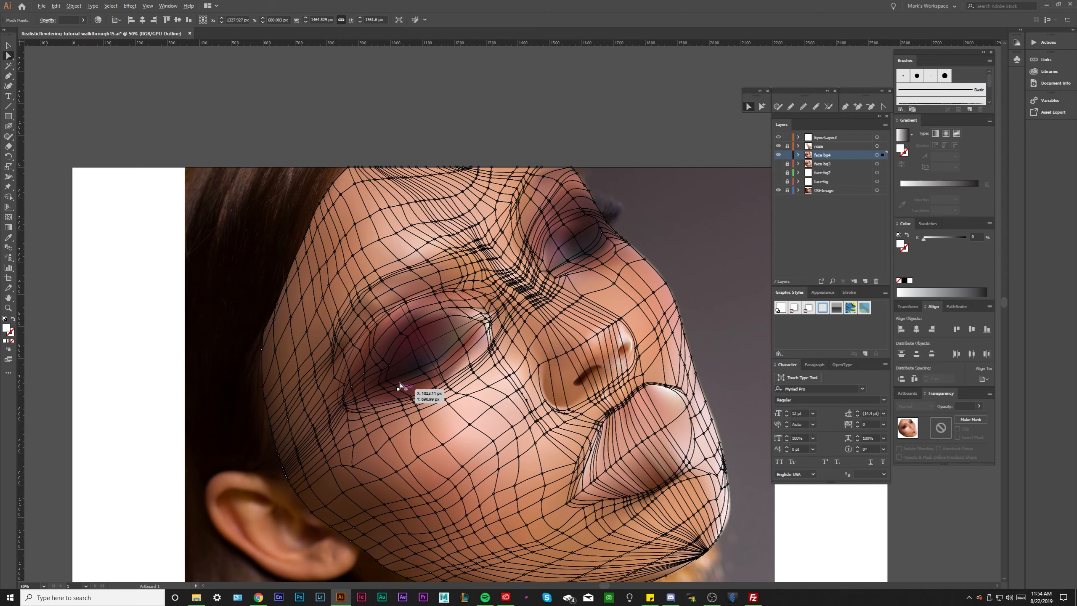
{"action": "scroll", "coordinate": [399, 387], "scroll_direction": "up", "scroll_amount": 1}
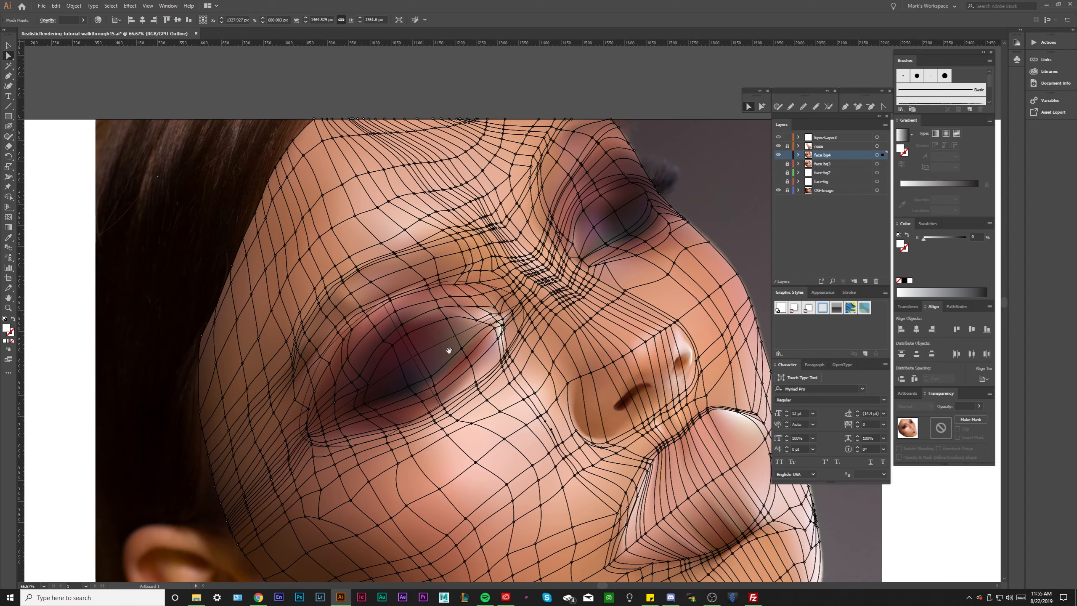
{"action": "scroll", "coordinate": [449, 350], "scroll_direction": "up", "scroll_amount": 1}
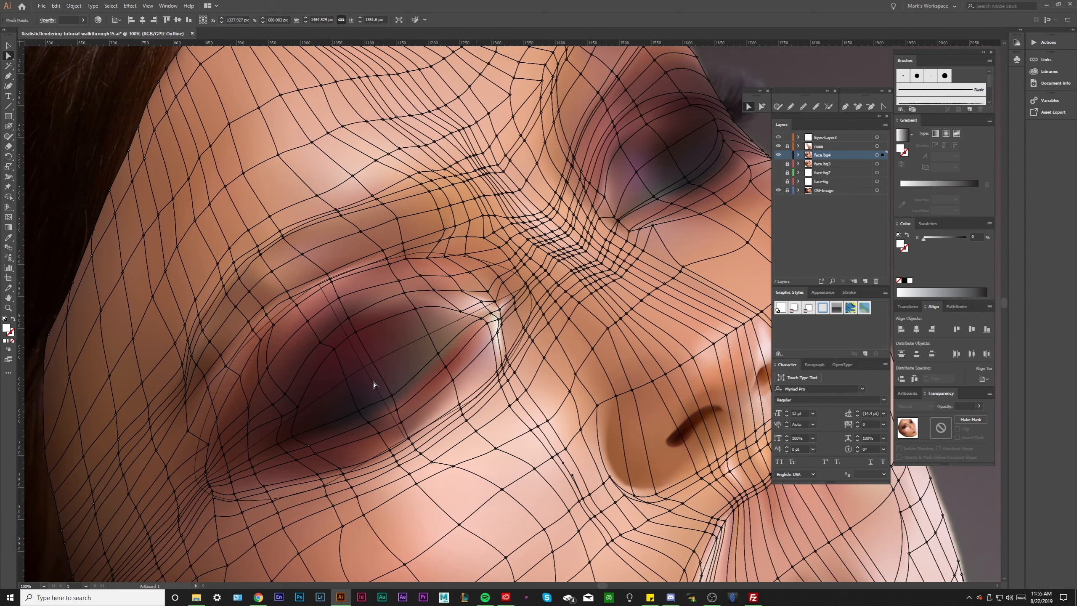
{"action": "scroll", "coordinate": [335, 375], "scroll_direction": "down", "scroll_amount": 1}
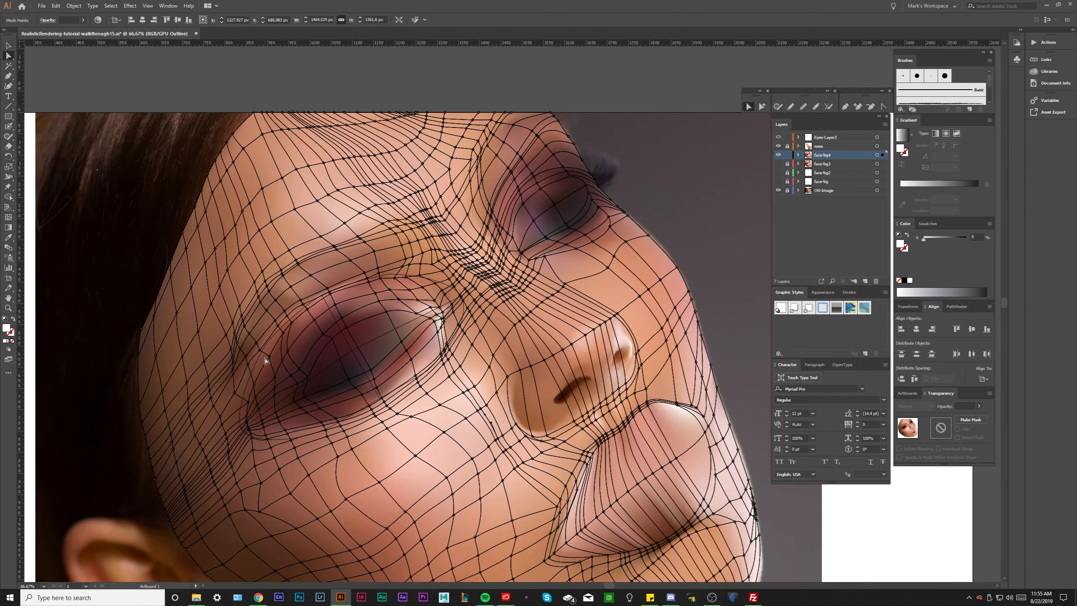
{"action": "left_click_drag", "start_coordinate": [314, 403], "coordinate": [325, 389]}
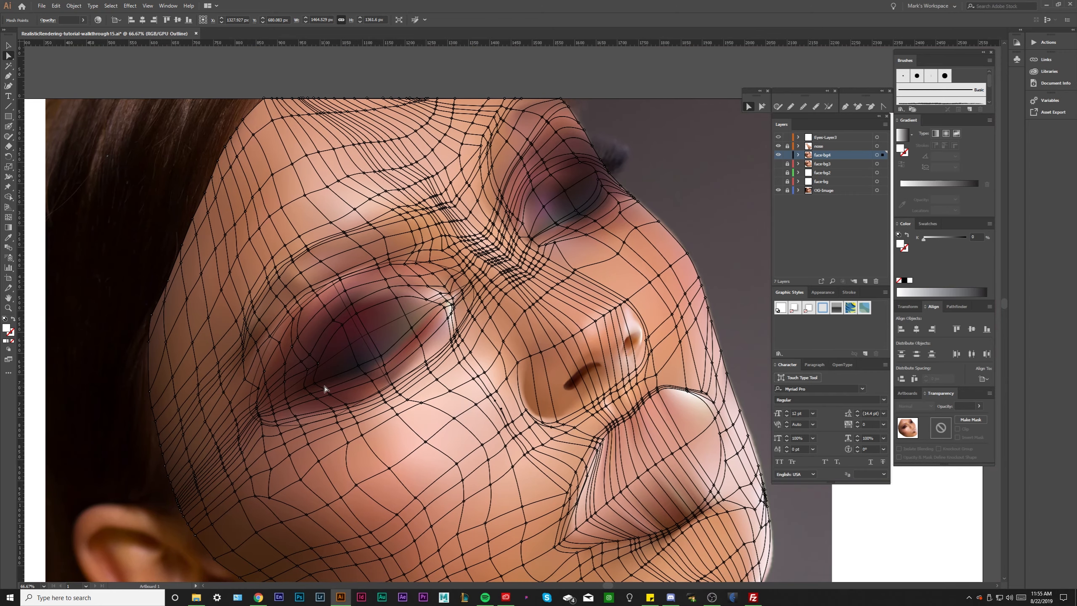
{"action": "scroll", "coordinate": [324, 389], "scroll_direction": "up", "scroll_amount": 2}
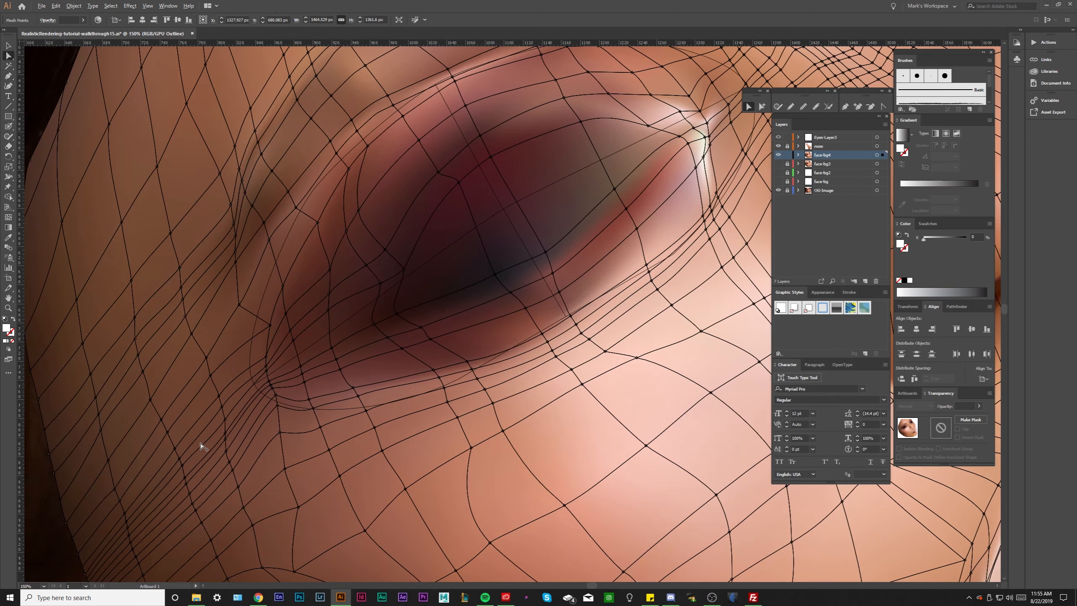
{"action": "left_click_drag", "start_coordinate": [95, 466], "coordinate": [68, 436]}
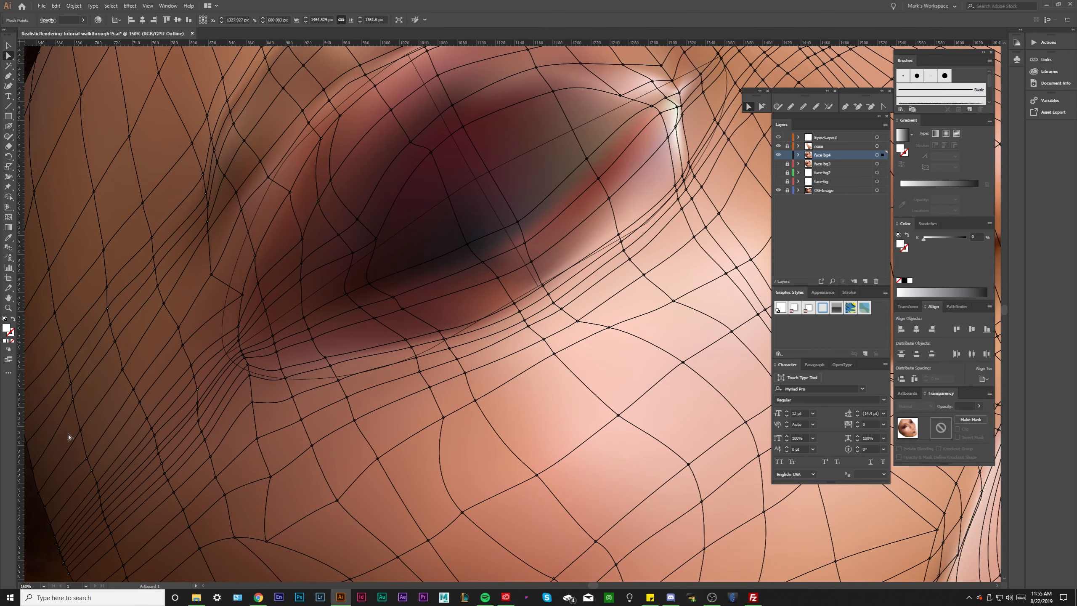
{"action": "scroll", "coordinate": [269, 346], "scroll_direction": "down", "scroll_amount": 2}
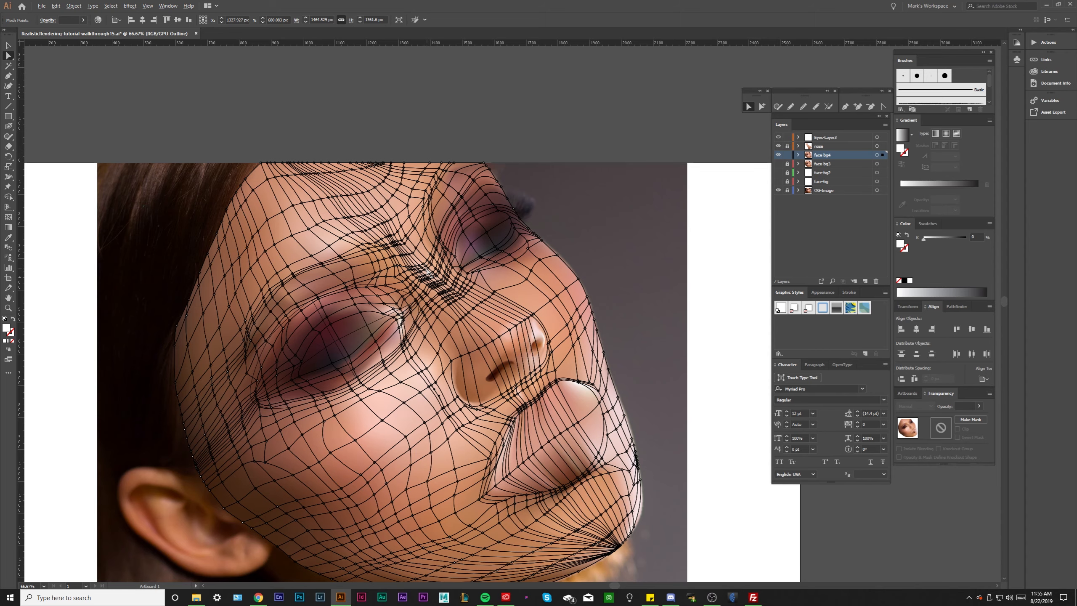
{"action": "scroll", "coordinate": [355, 298], "scroll_direction": "down", "scroll_amount": 1}
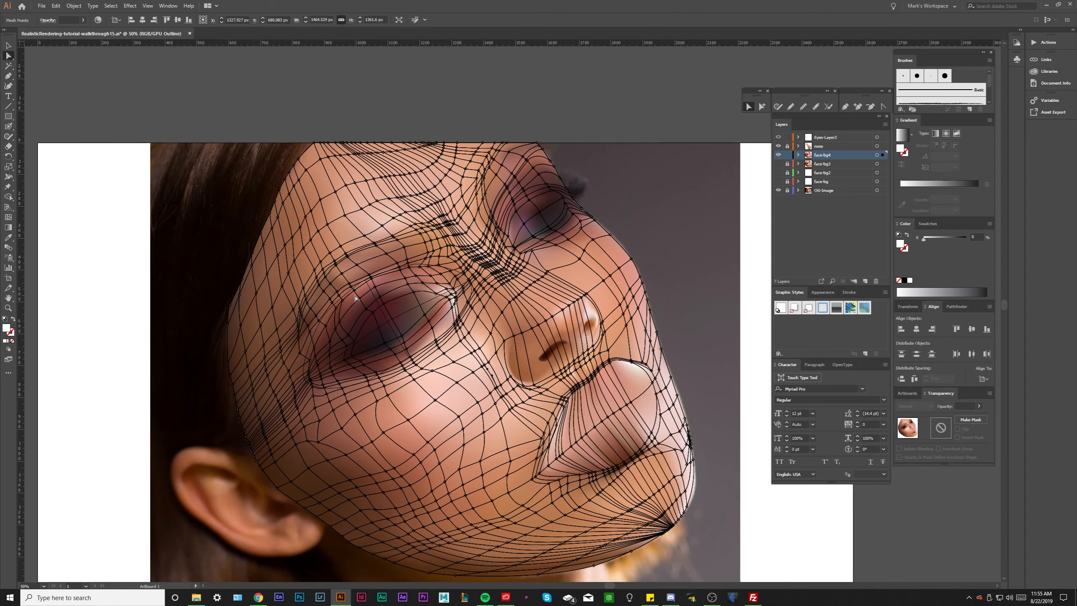
{"action": "scroll", "coordinate": [355, 298], "scroll_direction": "up", "scroll_amount": 2}
Hide the face-bg4 layer, nudge the eye mesh's upper edge against the photo, and save the document
{"action": "left_click", "coordinate": [777, 154]}
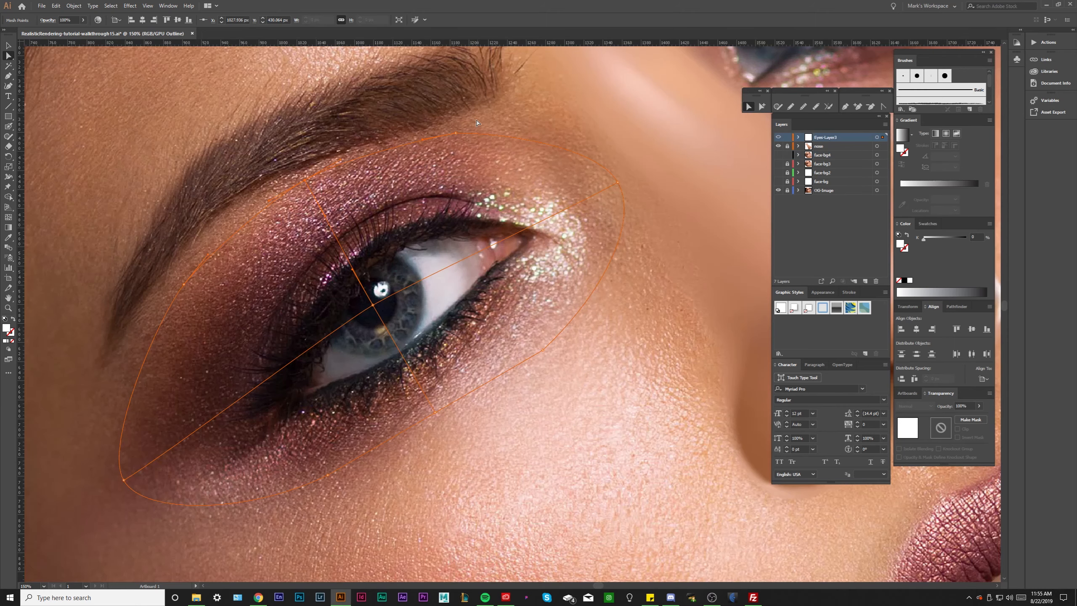
{"action": "left_click_drag", "start_coordinate": [504, 133], "coordinate": [503, 129]}
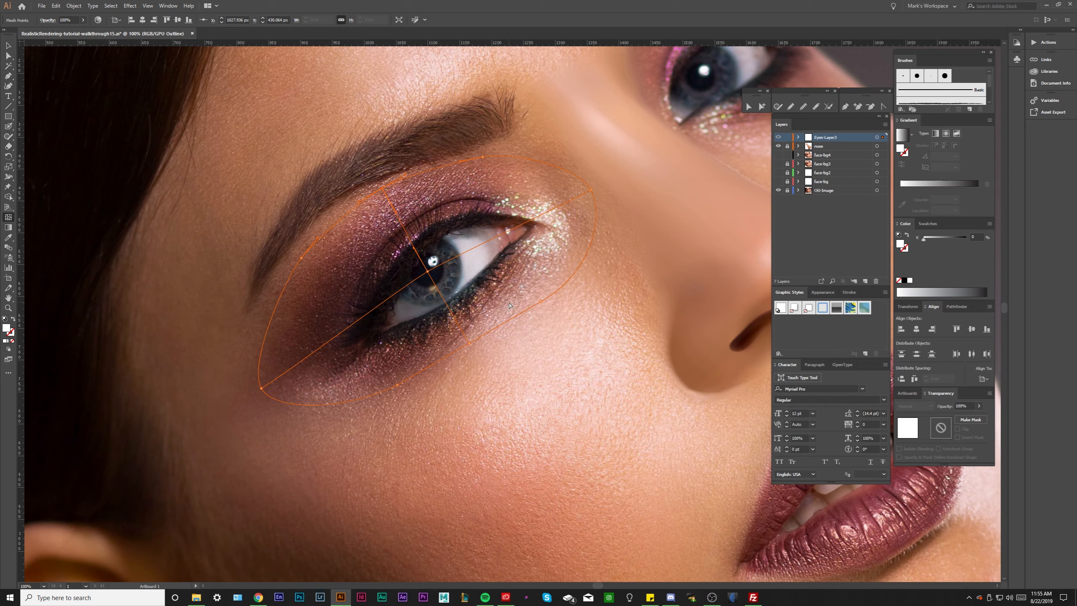
{"action": "key", "text": "ctrl+s"}
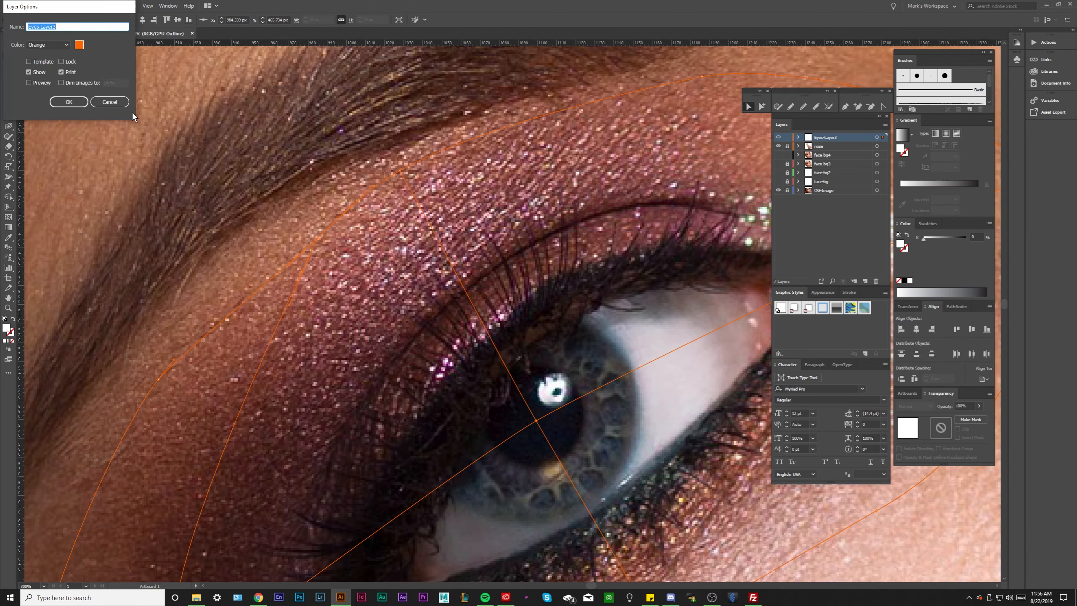
Change the layer color of Eyes-Layer3 from its options to Green
{"action": "left_click", "coordinate": [47, 44]}
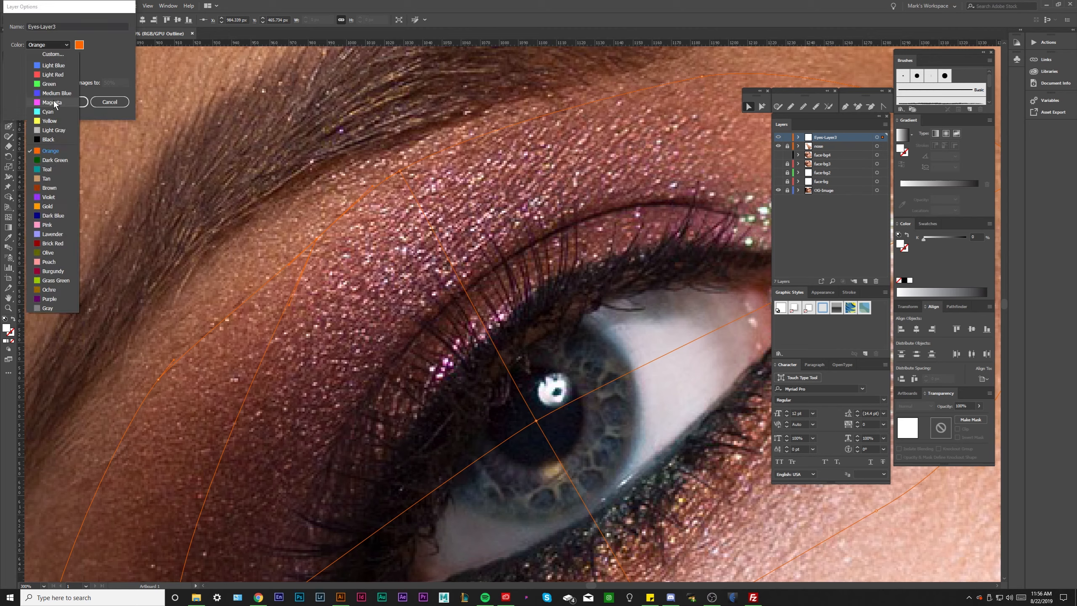
{"action": "key", "text": "Escape"}
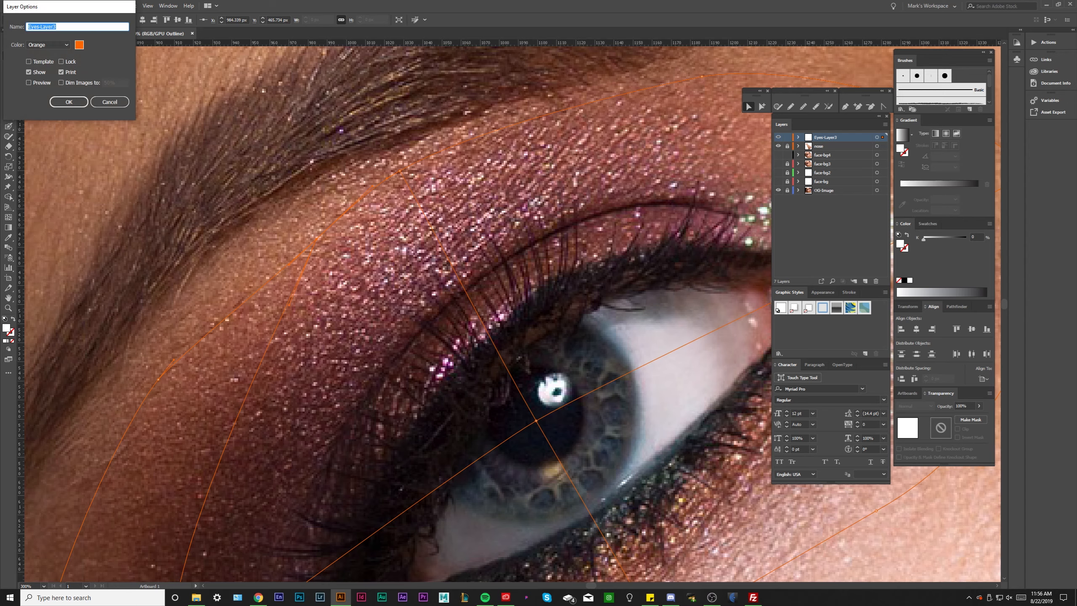
{"action": "key", "text": "Escape"}
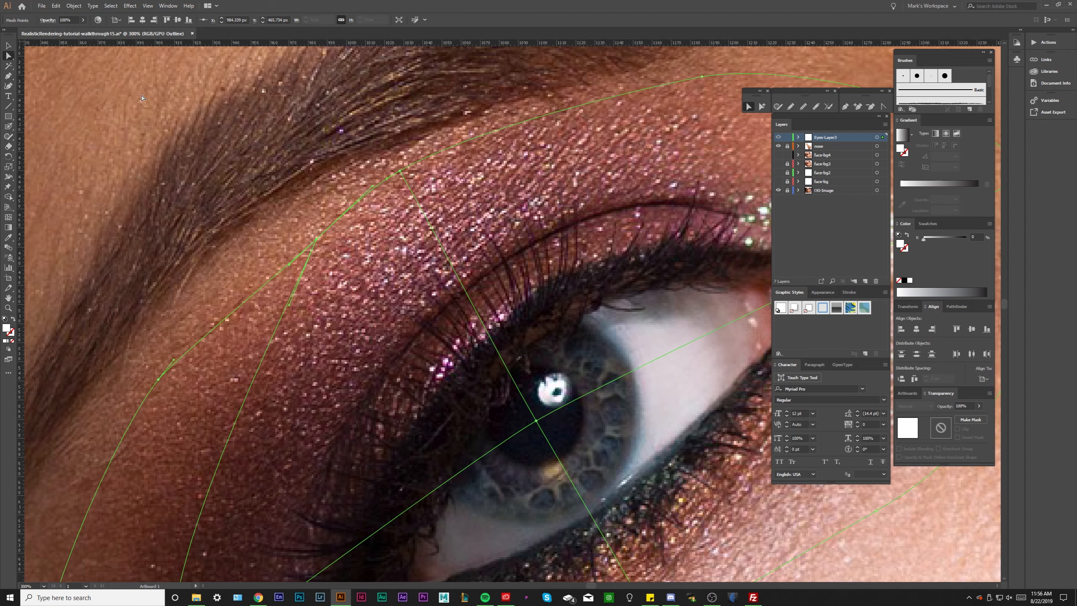
Slide the upper end of the added mesh line along the outer edge until it nearly meets the iris line's top point
{"action": "scroll", "coordinate": [383, 176], "scroll_direction": "up", "scroll_amount": 1}
{"action": "left_click_drag", "start_coordinate": [368, 189], "coordinate": [321, 239]}
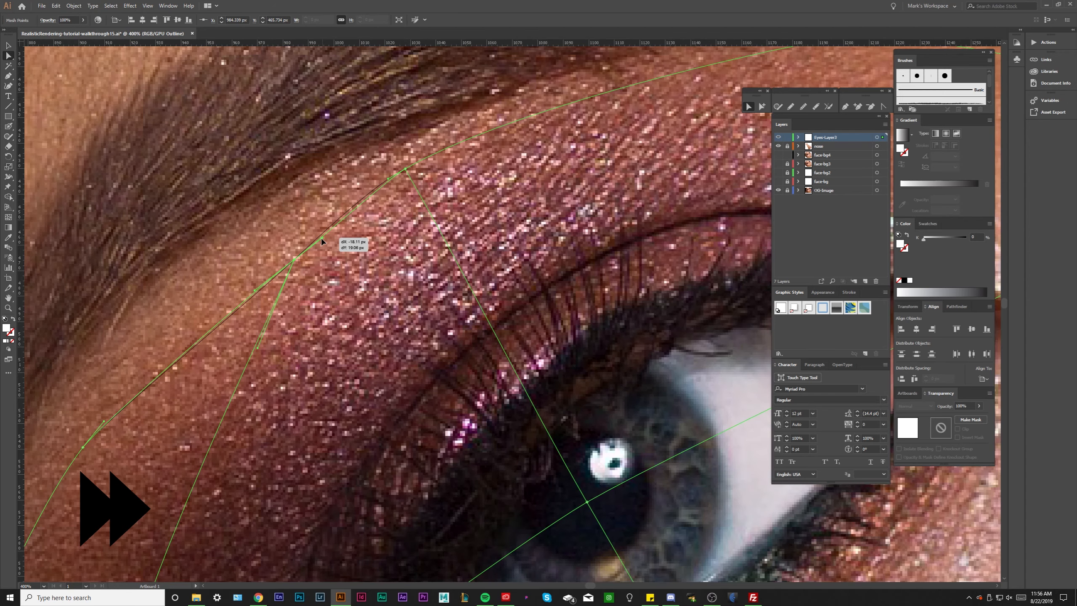
{"action": "scroll", "coordinate": [303, 255], "scroll_direction": "down", "scroll_amount": 1}
{"action": "scroll", "coordinate": [295, 263], "scroll_direction": "up", "scroll_amount": 1}
{"action": "left_click_drag", "start_coordinate": [387, 191], "coordinate": [396, 187]}
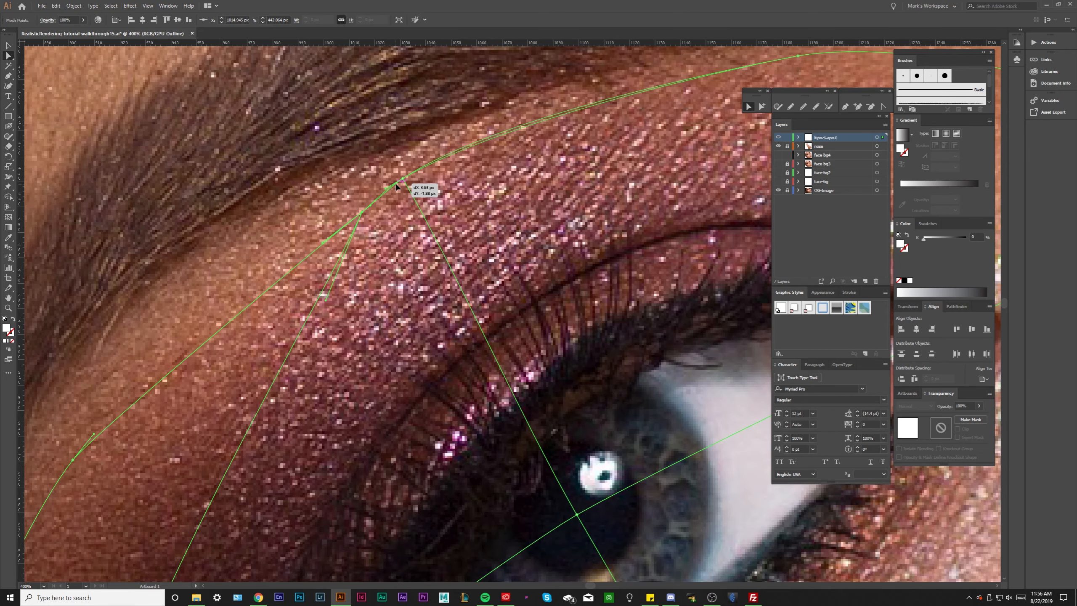
{"action": "left_click_drag", "start_coordinate": [397, 187], "coordinate": [395, 186]}
{"action": "scroll", "coordinate": [394, 185], "scroll_direction": "down", "scroll_amount": 1}
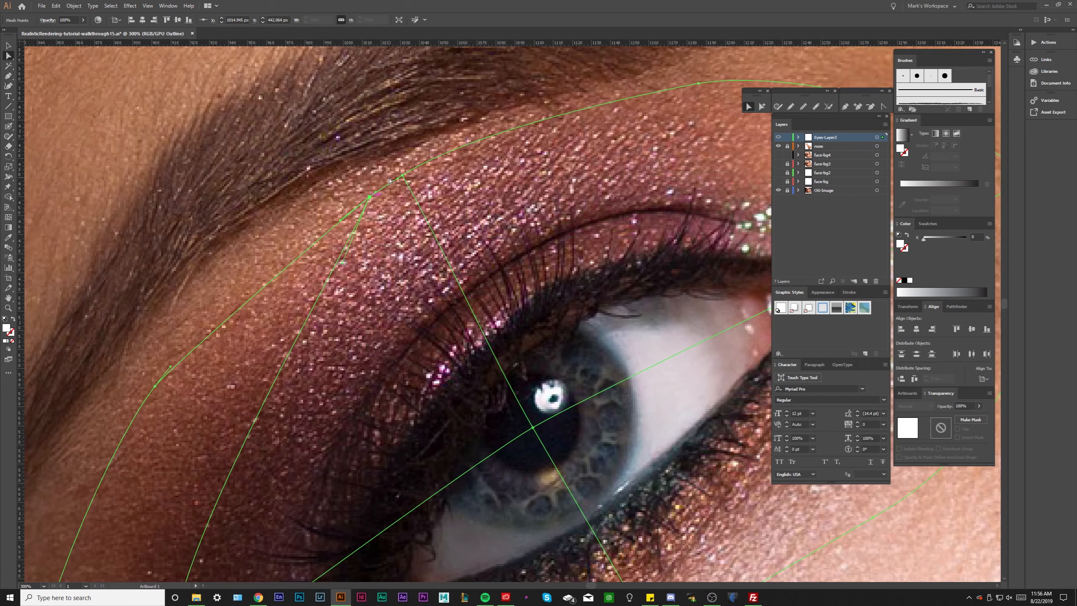
{"action": "left_click", "coordinate": [660, 284]}
Bow the added mesh line outward with its upper handle and reposition its lower end on the mesh's bottom edge
{"action": "key", "text": "ctrl+minus"}
{"action": "scroll", "coordinate": [660, 284], "scroll_direction": "down", "scroll_amount": 3}
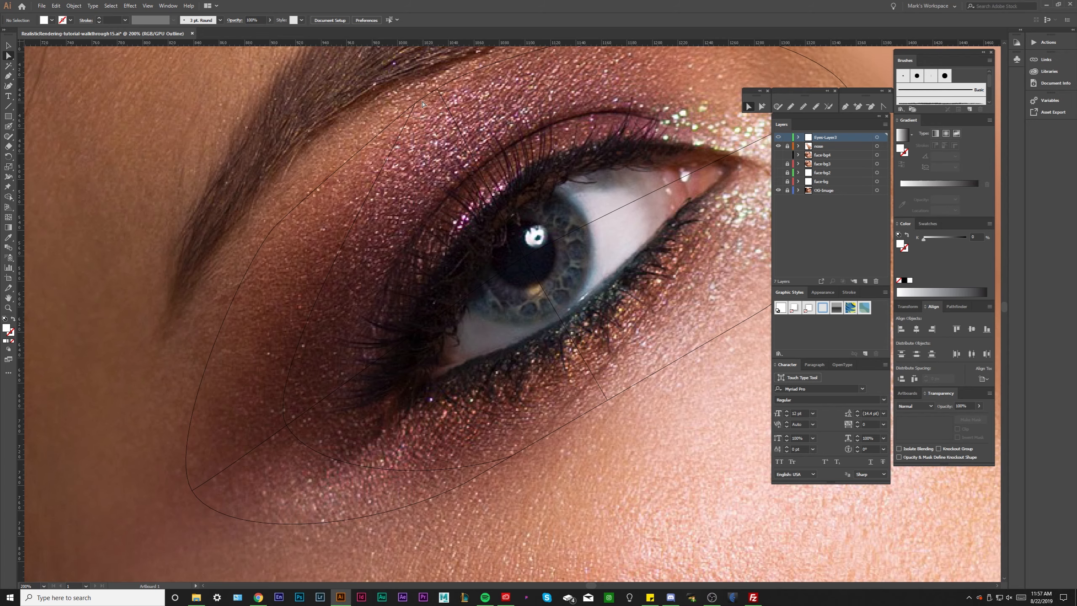
{"action": "scroll", "coordinate": [439, 192], "scroll_direction": "up", "scroll_amount": 2}
{"action": "scroll", "coordinate": [439, 192], "scroll_direction": "right", "scroll_amount": 1}
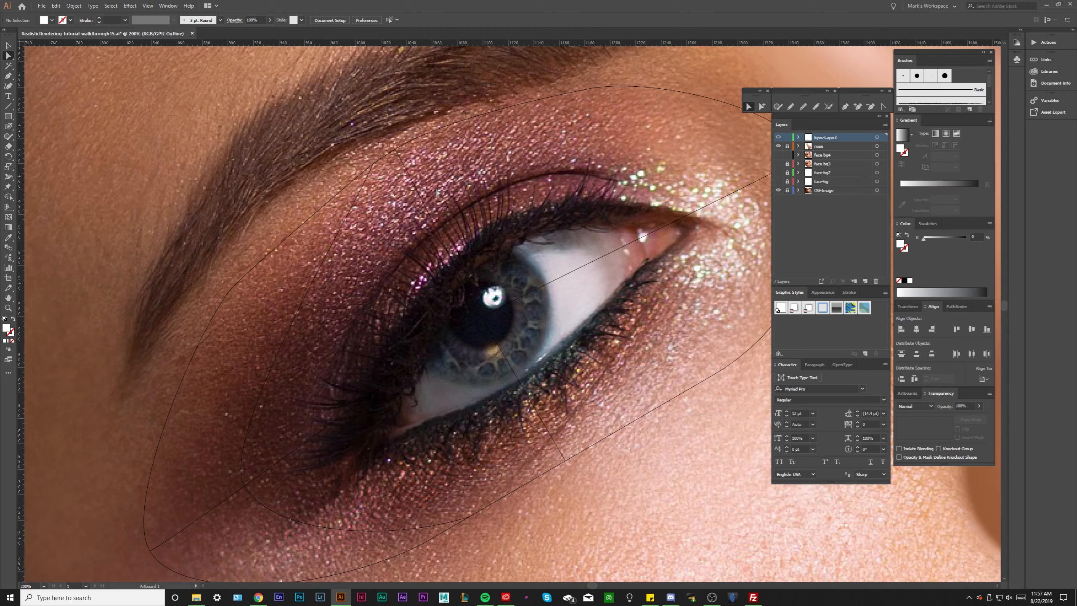
{"action": "left_click", "coordinate": [391, 156]}
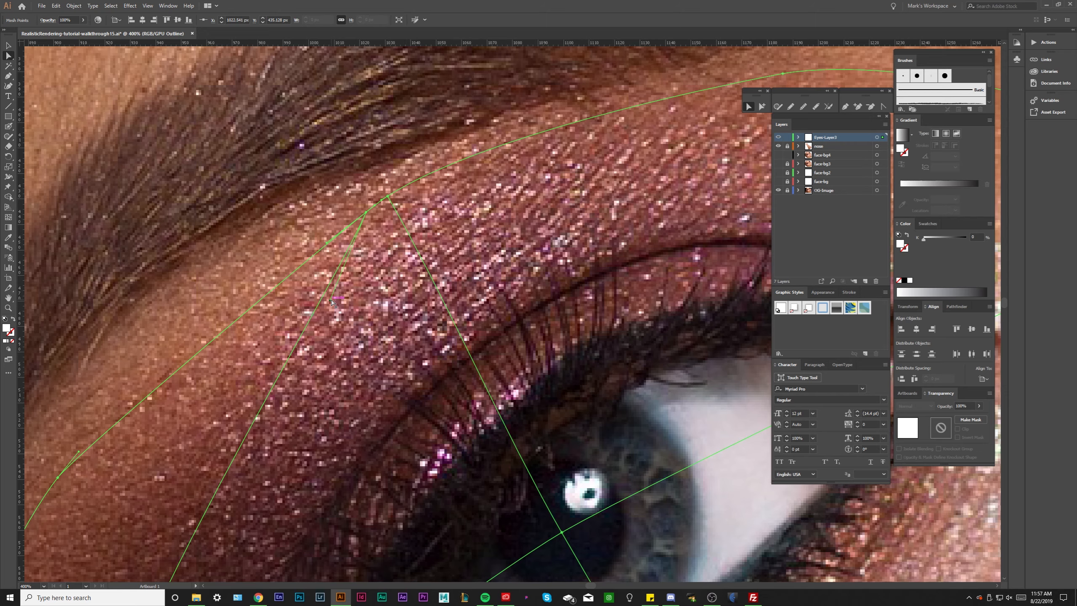
{"action": "left_click_drag", "start_coordinate": [330, 300], "coordinate": [299, 297]}
{"action": "scroll", "coordinate": [355, 231], "scroll_direction": "down", "scroll_amount": 3}
{"action": "left_click_drag", "start_coordinate": [423, 495], "coordinate": [401, 489]}
{"action": "left_click", "coordinate": [400, 489]}
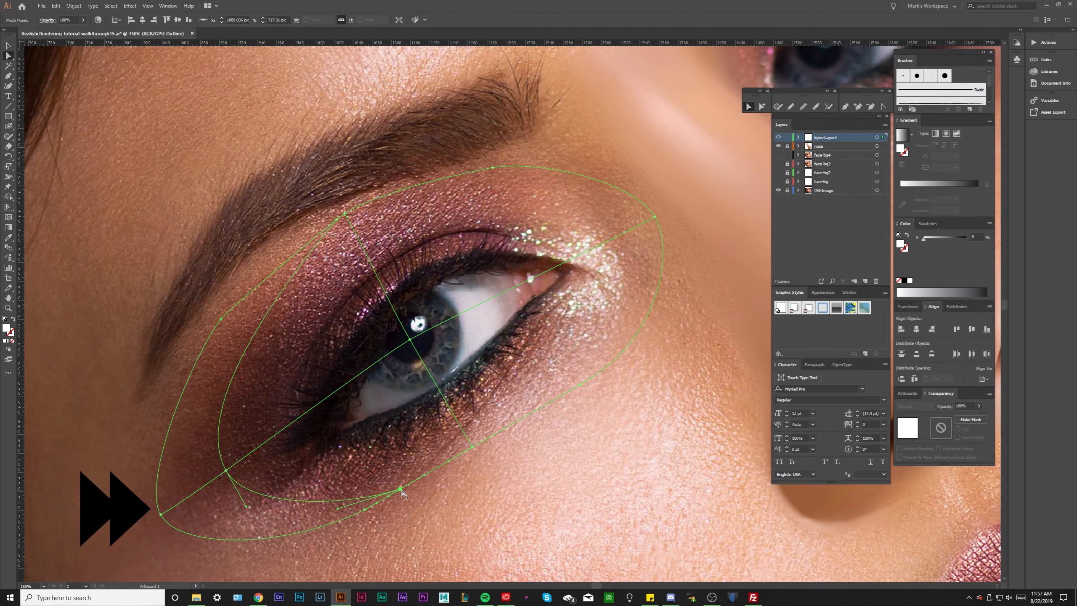
Pull the mesh's inner tip closer to the eye's glitter corner and adjust the added line's lower end on the bottom edge
{"action": "left_click_drag", "start_coordinate": [655, 216], "coordinate": [632, 227]}
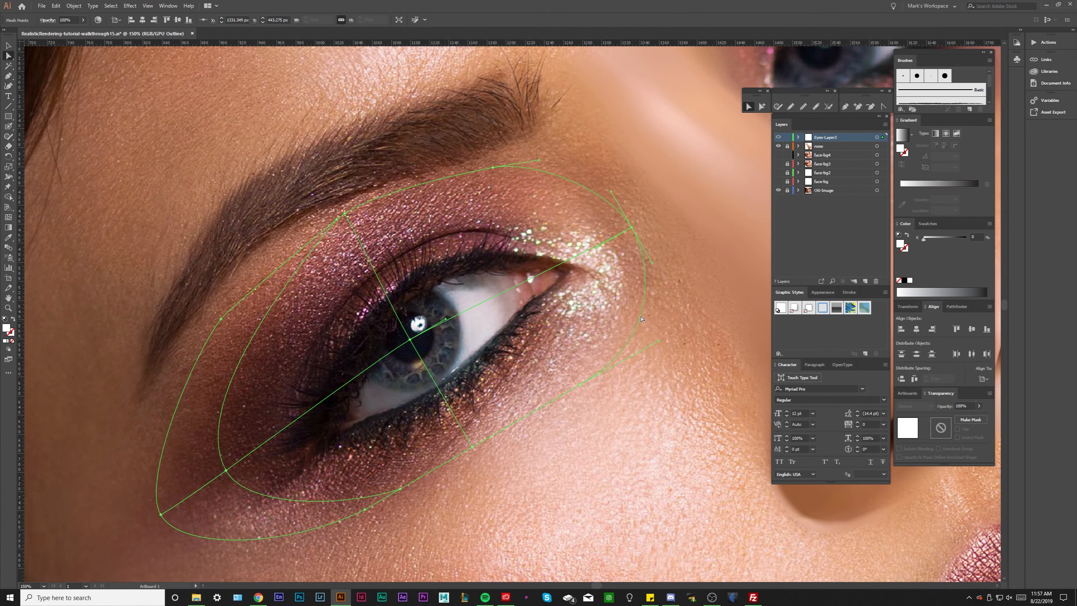
{"action": "scroll", "coordinate": [408, 492], "scroll_direction": "up", "scroll_amount": 2}
{"action": "left_click", "coordinate": [392, 485]}
{"action": "left_click_drag", "start_coordinate": [435, 462], "coordinate": [406, 482]}
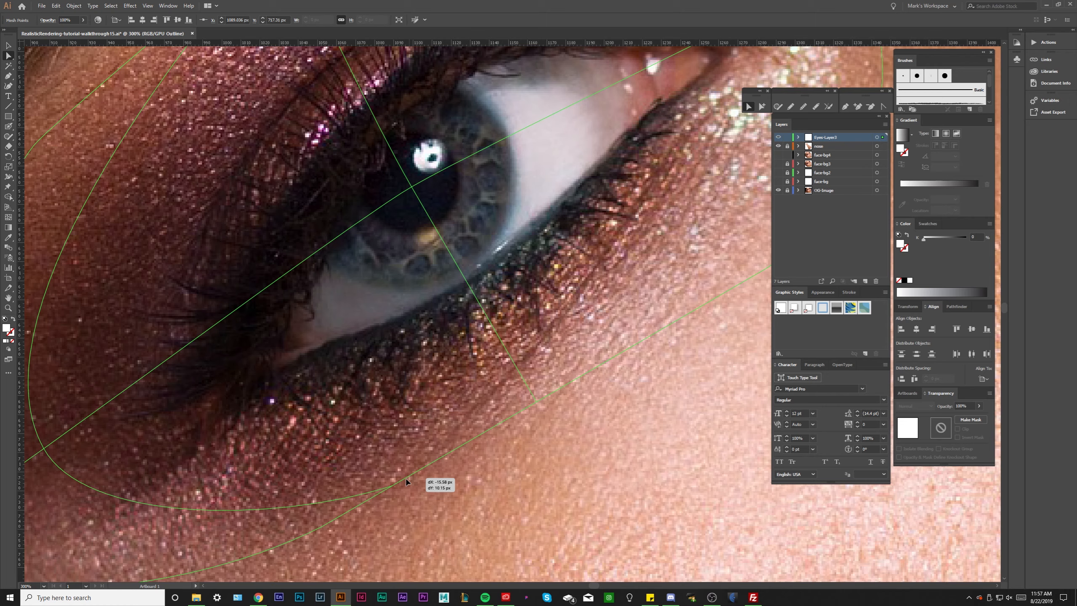
{"action": "scroll", "coordinate": [489, 428], "scroll_direction": "down", "scroll_amount": 1}
{"action": "left_click", "coordinate": [458, 466]}
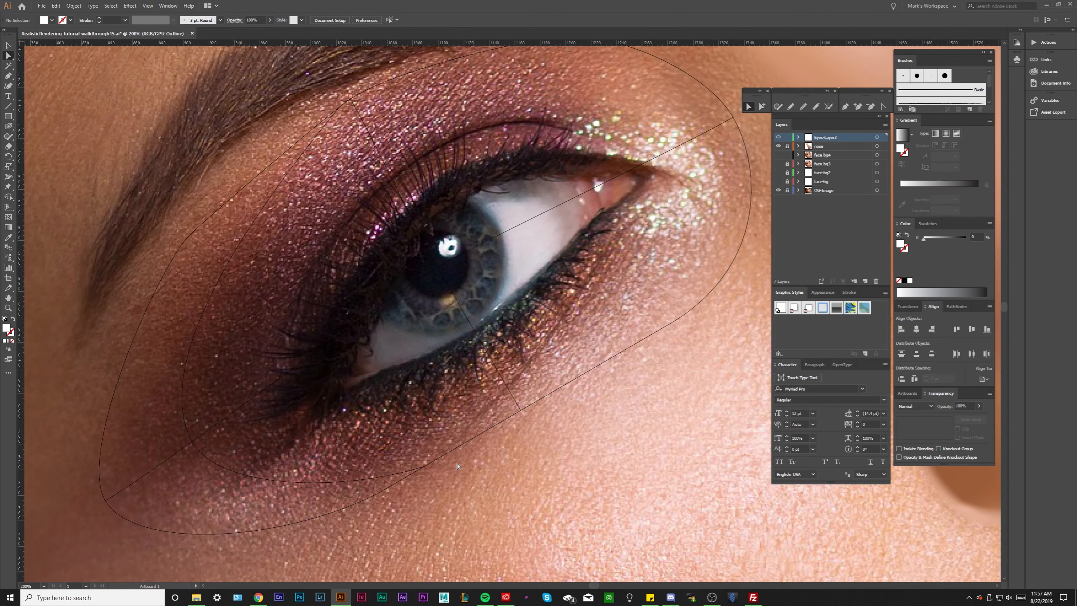
Slide the added line's lower end along the bottom edge to the iris line's bottom point and straighten the handles there
{"action": "left_click", "coordinate": [527, 412]}
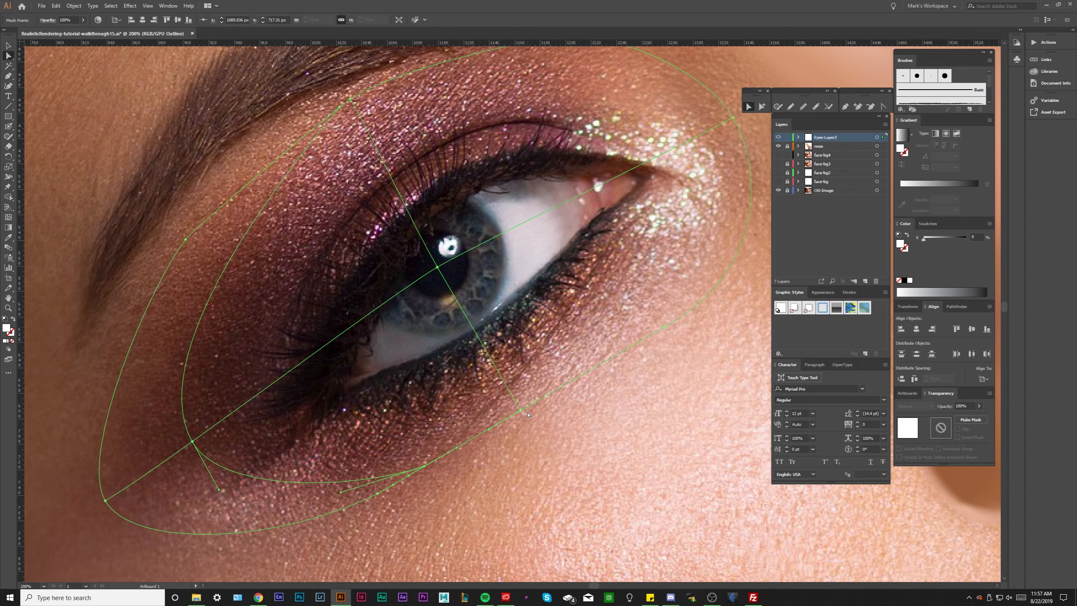
{"action": "left_click_drag", "start_coordinate": [424, 467], "coordinate": [497, 427]}
{"action": "scroll", "coordinate": [505, 428], "scroll_direction": "up", "scroll_amount": 2}
{"action": "left_click_drag", "start_coordinate": [464, 399], "coordinate": [457, 438]}
{"action": "scroll", "coordinate": [501, 430], "scroll_direction": "up", "scroll_amount": 2}
{"action": "left_click_drag", "start_coordinate": [414, 448], "coordinate": [551, 394]}
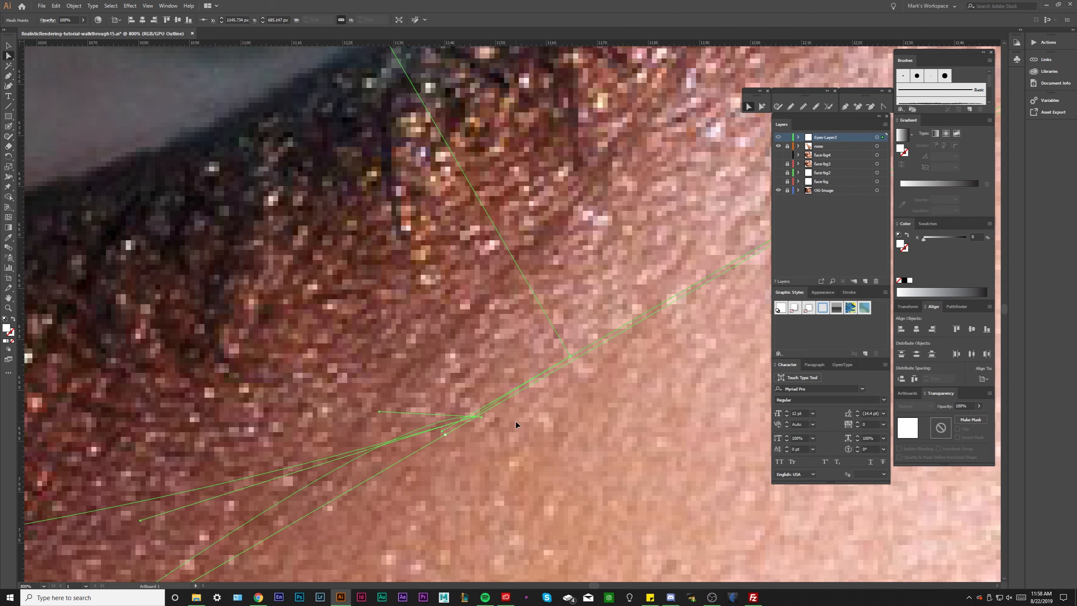
{"action": "left_click", "coordinate": [516, 421]}
{"action": "left_click_drag", "start_coordinate": [516, 421], "coordinate": [488, 344]}
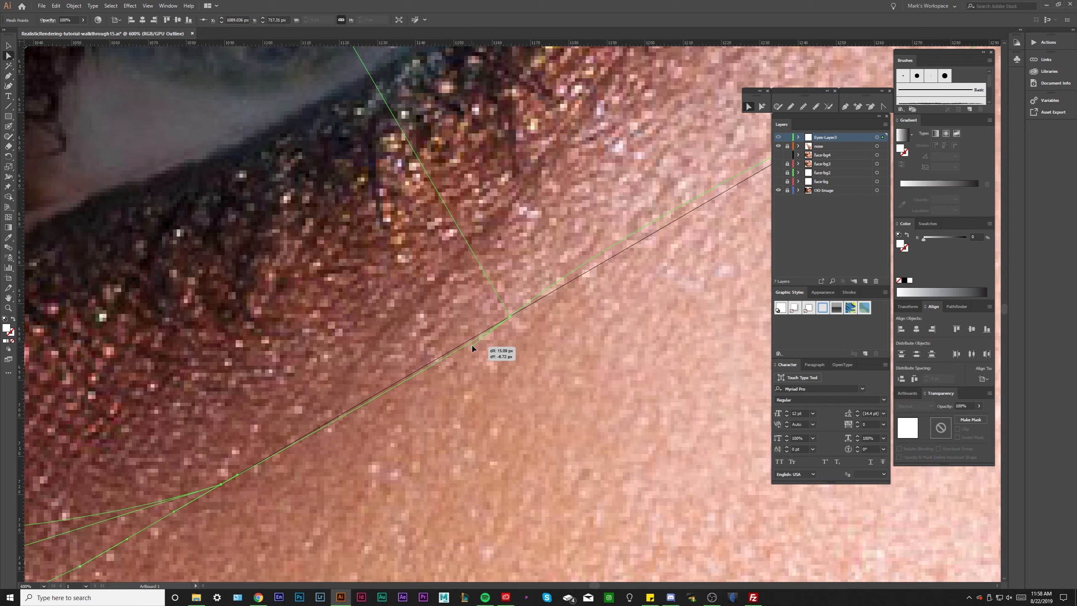
{"action": "left_click_drag", "start_coordinate": [472, 348], "coordinate": [473, 347]}
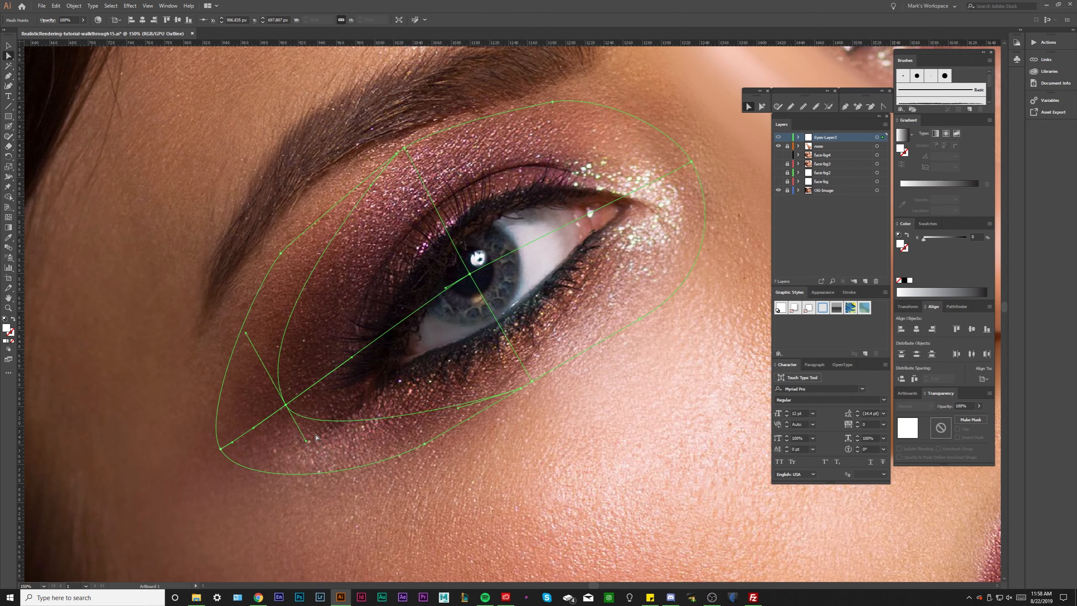
Add two mesh lines wrapping around the eye's outer corner, one near the mesh's outer tip and one closer to the lashes
{"action": "left_click", "coordinate": [353, 302]}
{"action": "scroll", "coordinate": [352, 302], "scroll_direction": "down", "scroll_amount": 1}
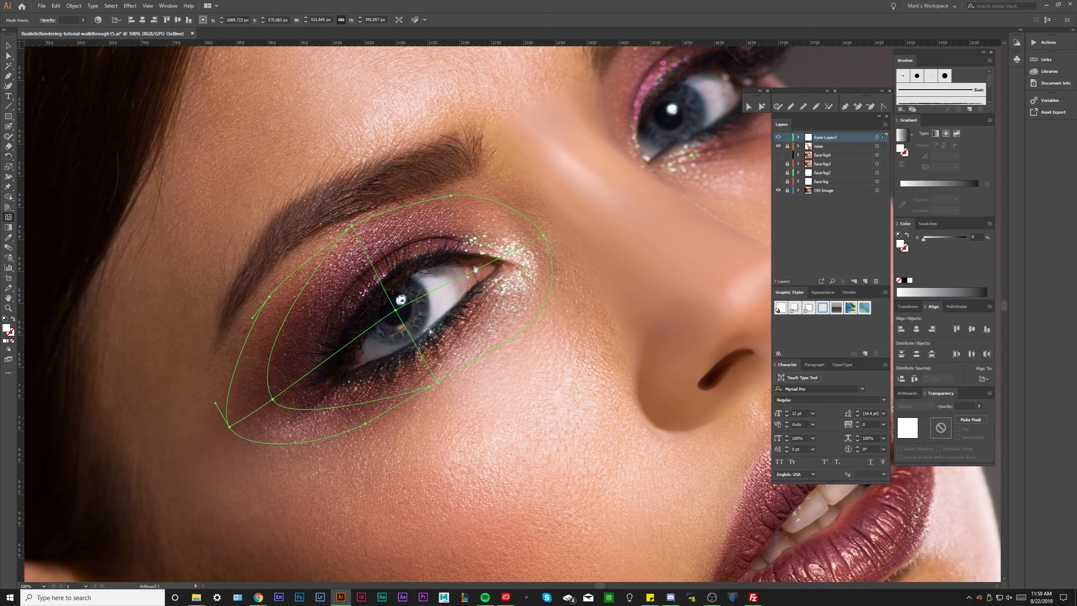
{"action": "scroll", "coordinate": [314, 407], "scroll_direction": "up", "scroll_amount": 1}
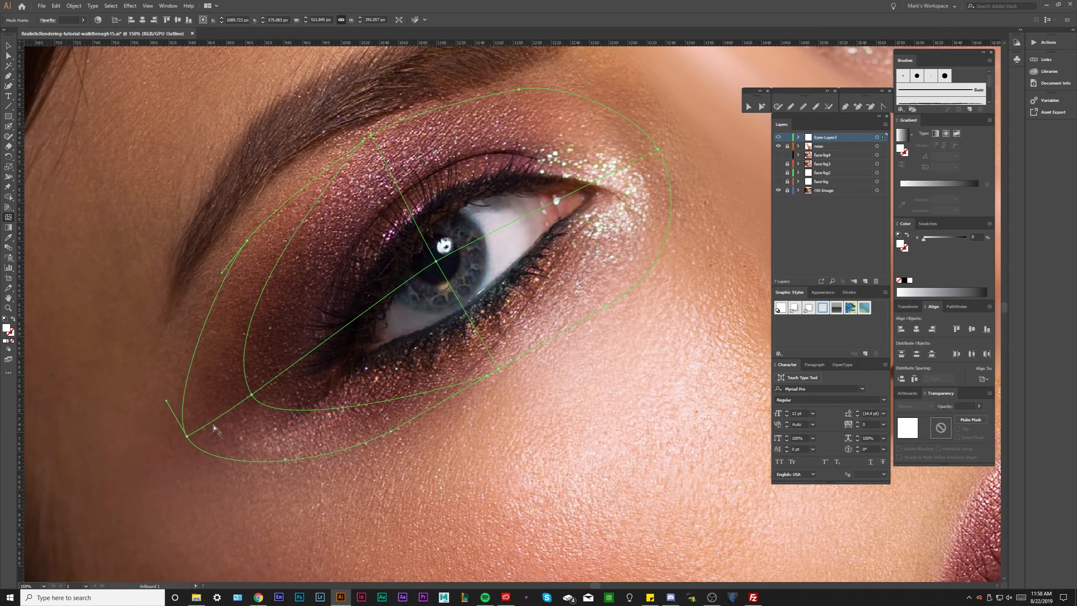
{"action": "left_click", "coordinate": [213, 421]}
{"action": "left_click_drag", "start_coordinate": [295, 365], "coordinate": [272, 429]}
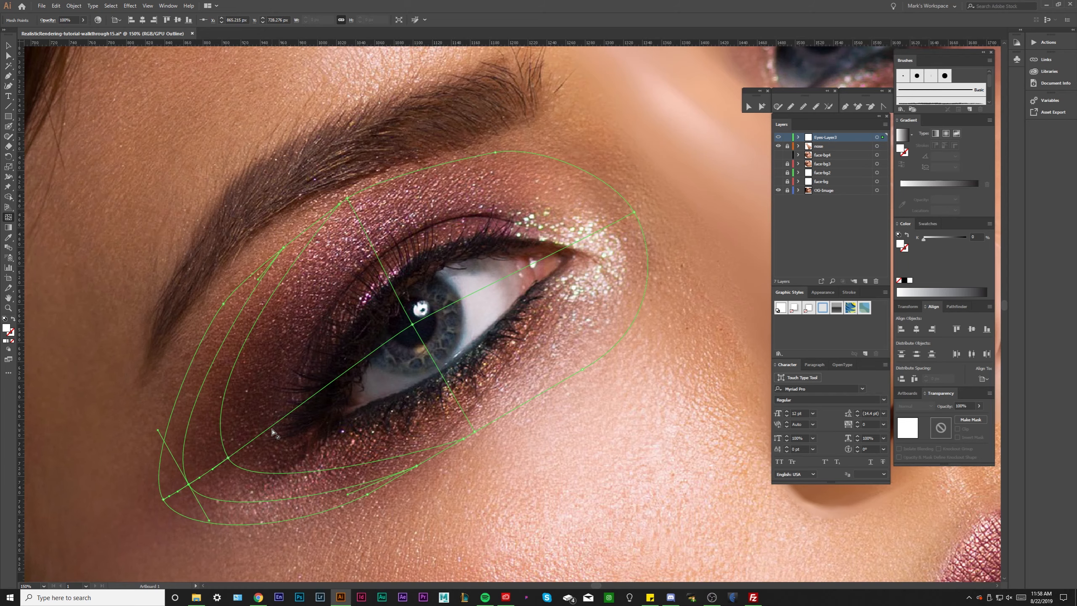
{"action": "left_click", "coordinate": [271, 426]}
{"action": "left_click_drag", "start_coordinate": [262, 442], "coordinate": [232, 463]}
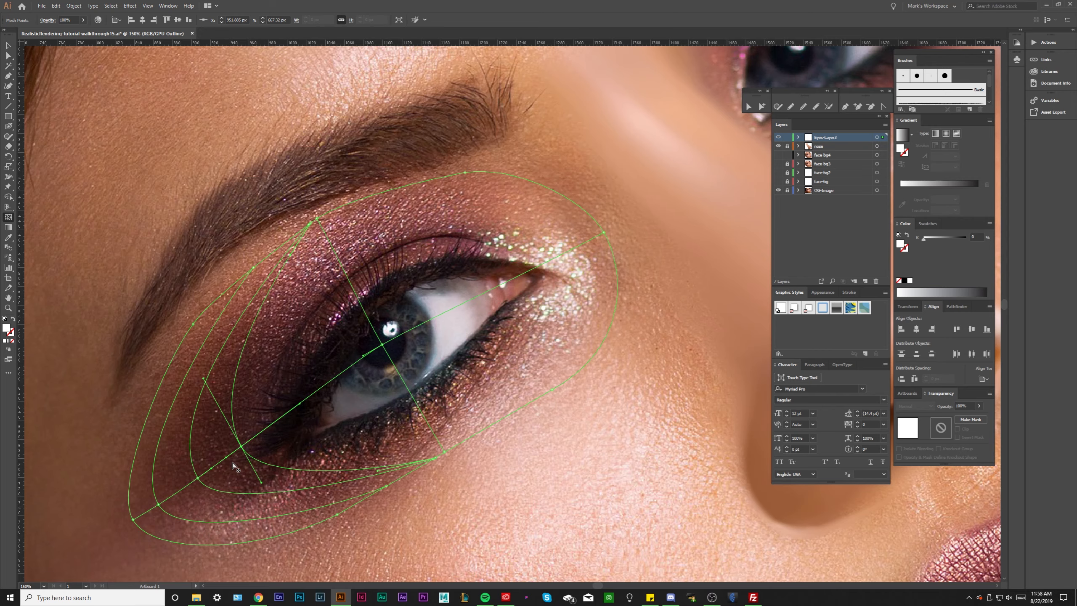
Shift the new lines' crossings along the outer corner so the central lengthwise line bends with the eyeshadow wing
{"action": "key", "text": "ctrl+equal"}
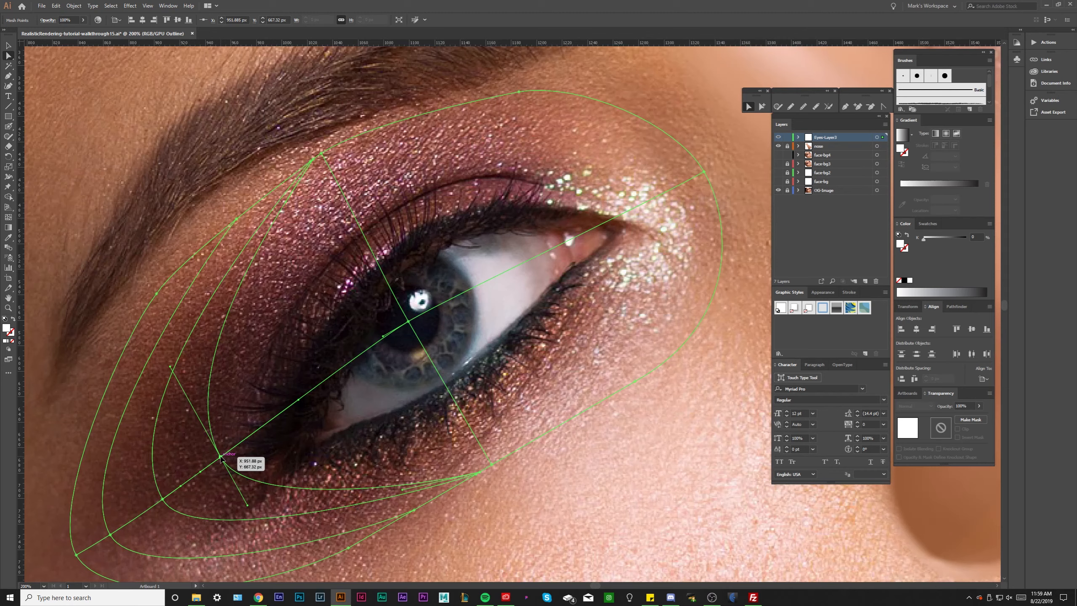
{"action": "left_click_drag", "start_coordinate": [221, 457], "coordinate": [170, 499]}
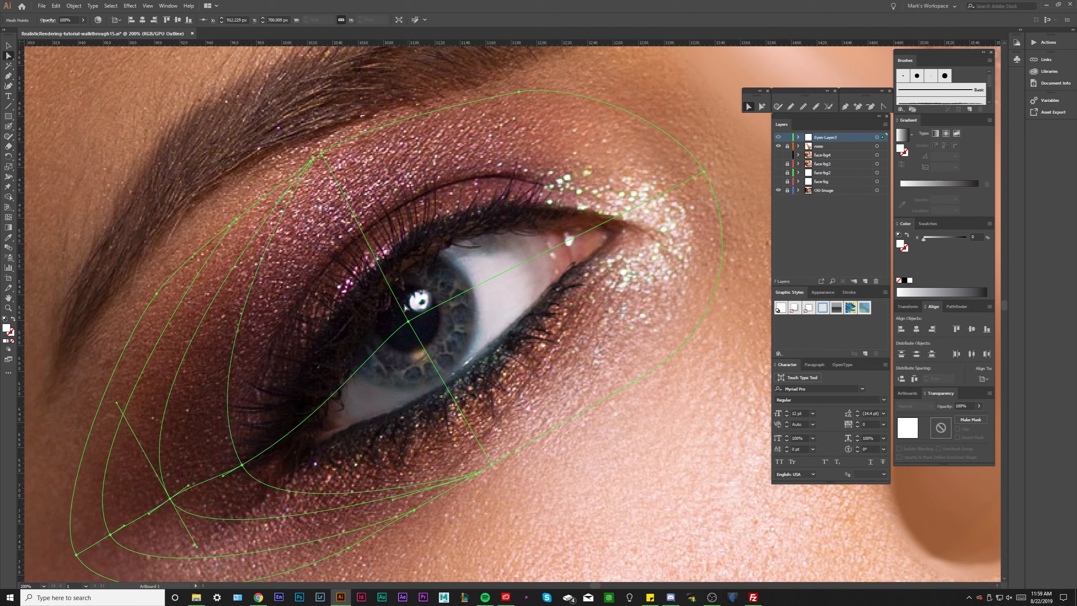
{"action": "left_click", "coordinate": [241, 465]}
{"action": "scroll", "coordinate": [318, 417], "scroll_direction": "down", "scroll_amount": 1}
{"action": "key", "text": "ctrl+shift+a"}
Add a lengthwise mesh line across the upper lid from the outer edge to the edge above the inner corner
{"action": "key", "text": "u"}
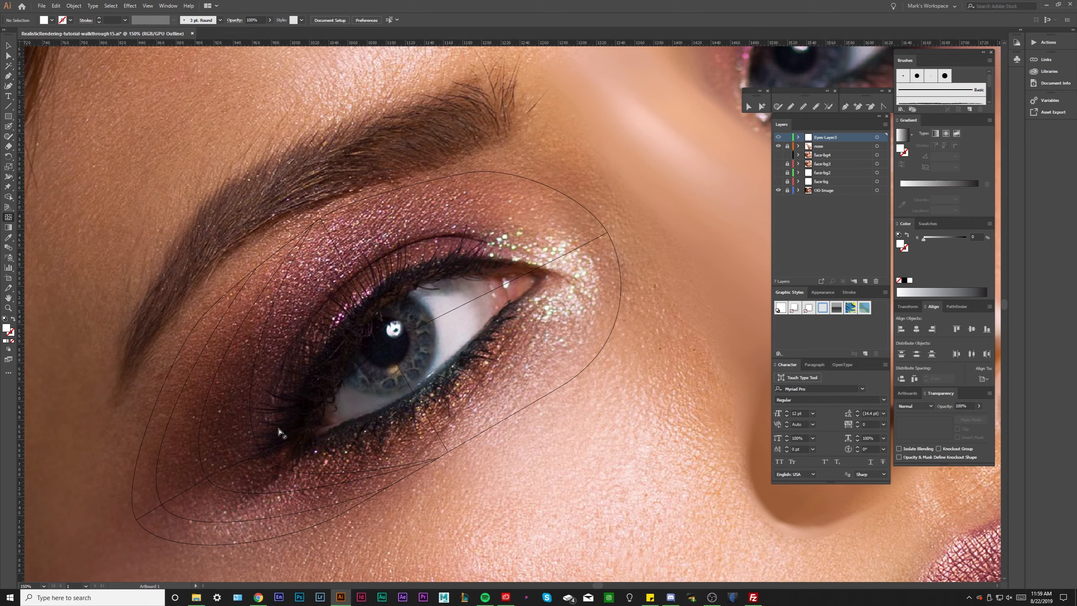
{"action": "left_click", "coordinate": [292, 424], "text": "ctrl"}
{"action": "left_click_drag", "start_coordinate": [415, 360], "coordinate": [359, 395]}
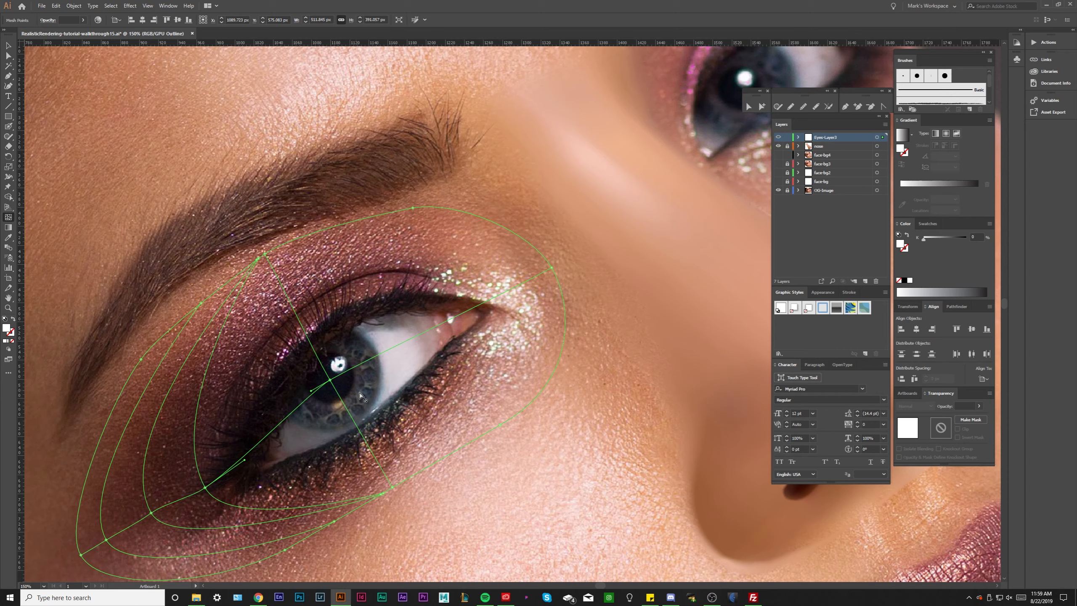
{"action": "scroll", "coordinate": [102, 510], "scroll_direction": "up", "scroll_amount": 1}
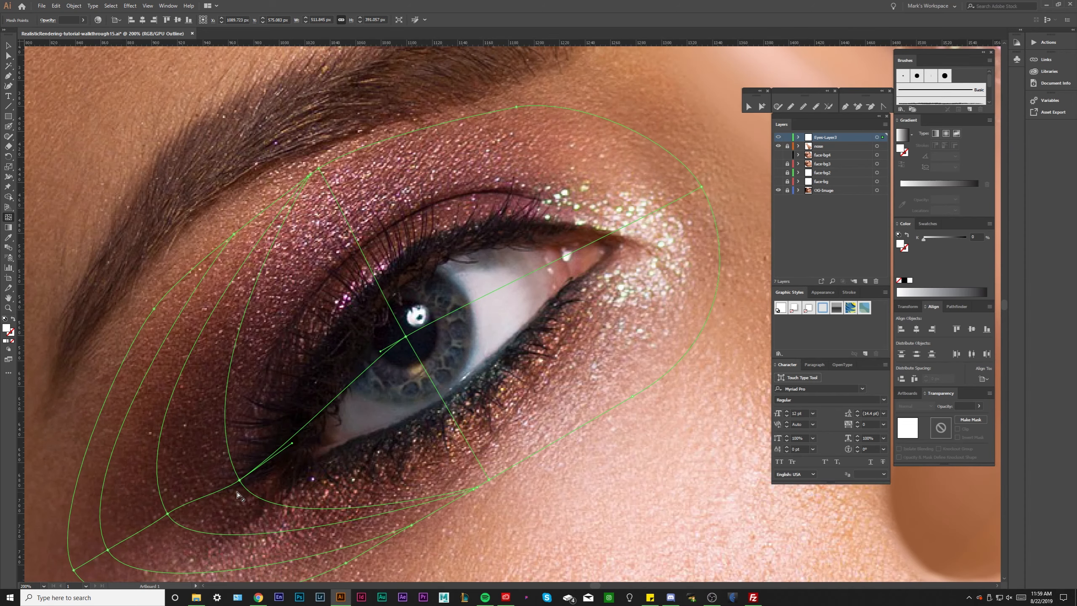
{"action": "key", "text": "ctrl+z"}
{"action": "key", "text": "p"}
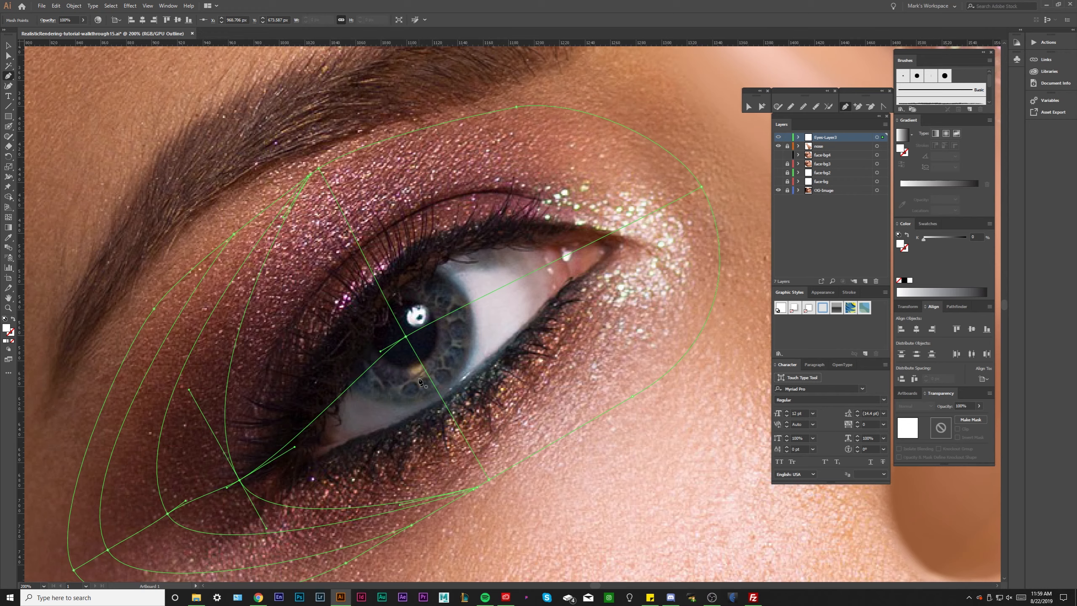
{"action": "key", "text": "u"}
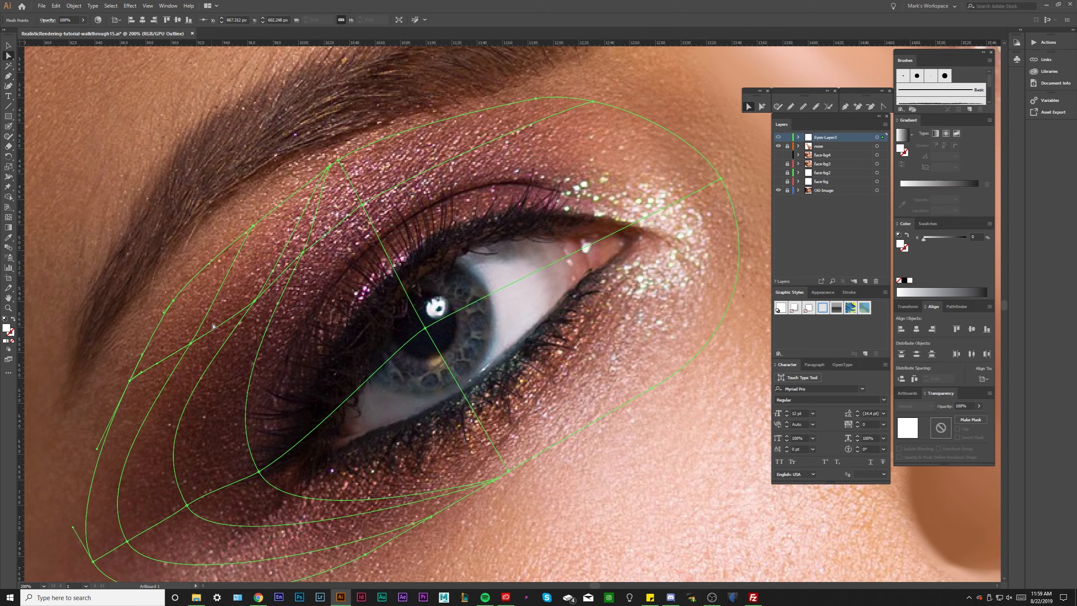
{"action": "scroll", "coordinate": [212, 326], "scroll_direction": "down", "scroll_amount": 2}
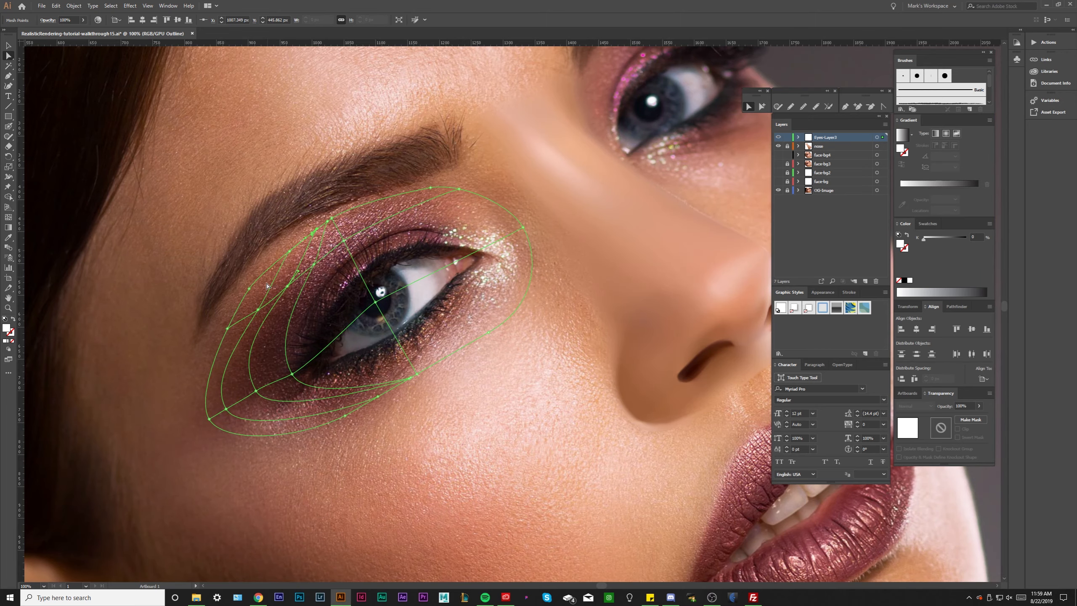
{"action": "scroll", "coordinate": [225, 298], "scroll_direction": "up", "scroll_amount": 1}
Add a lengthwise mesh line over the iris's upper half and shift the iris line's lower end along the bottom edge toward the nose
{"action": "key", "text": "u"}
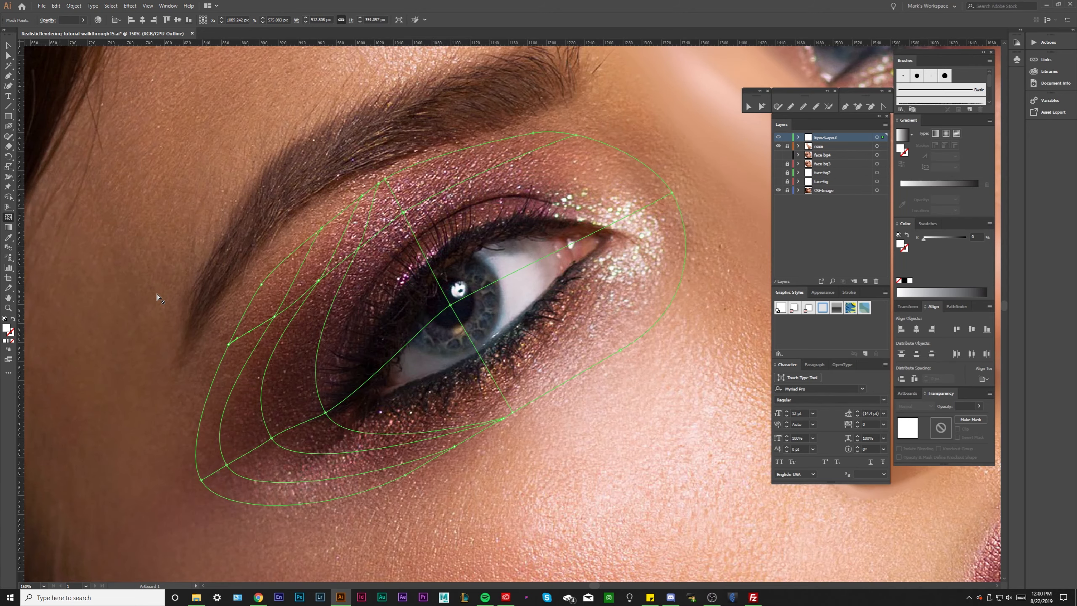
{"action": "scroll", "coordinate": [267, 449], "scroll_direction": "up", "scroll_amount": 1}
{"action": "key", "text": "a"}
{"action": "left_click", "coordinate": [274, 437]}
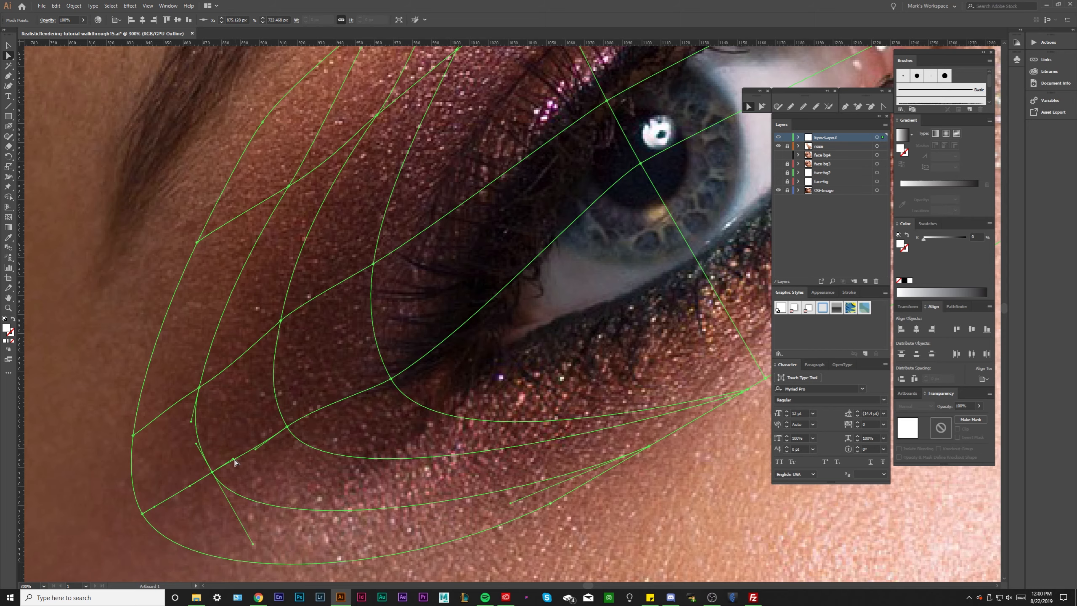
{"action": "left_click_drag", "start_coordinate": [548, 371], "coordinate": [568, 363]}
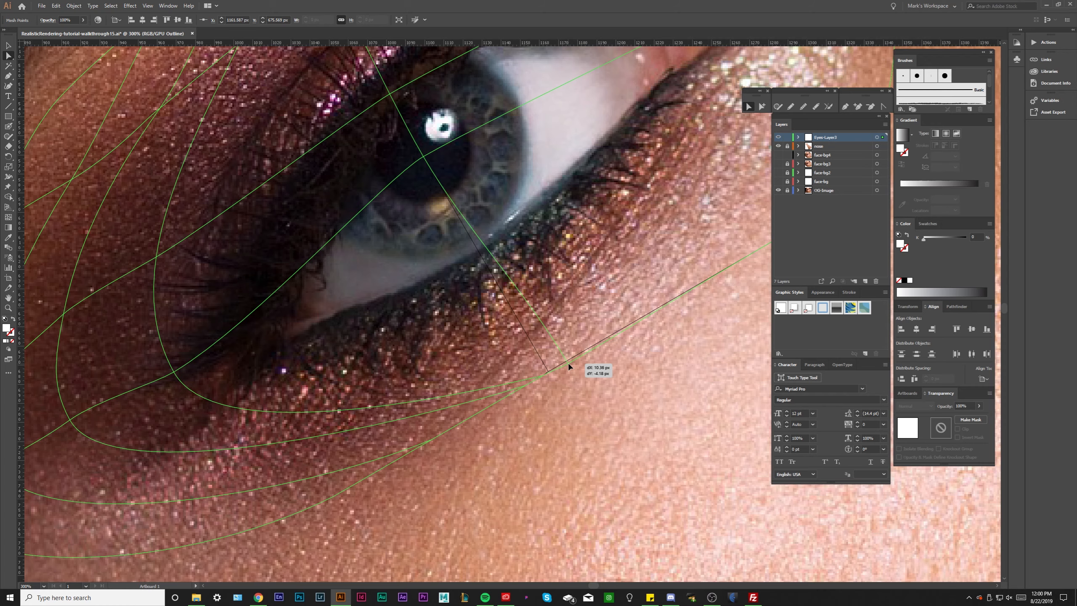
{"action": "left_click_drag", "start_coordinate": [474, 422], "coordinate": [489, 414]}
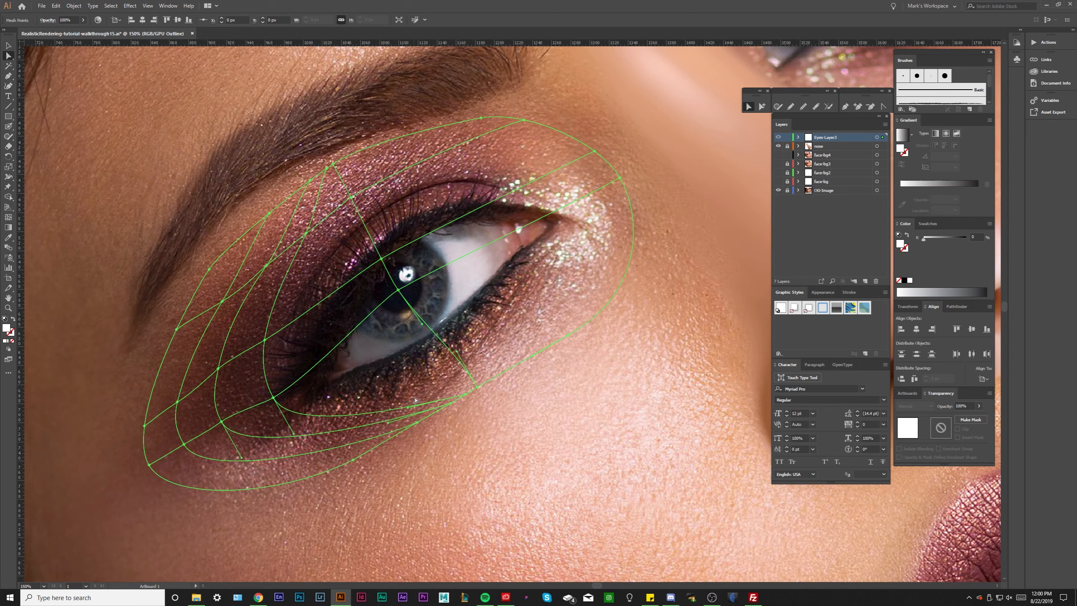
Add a mesh line around the inner corner with its crossing on the corner of the eye, and a lengthwise line beneath the eye
{"action": "left_click_drag", "start_coordinate": [521, 250], "coordinate": [532, 263]}
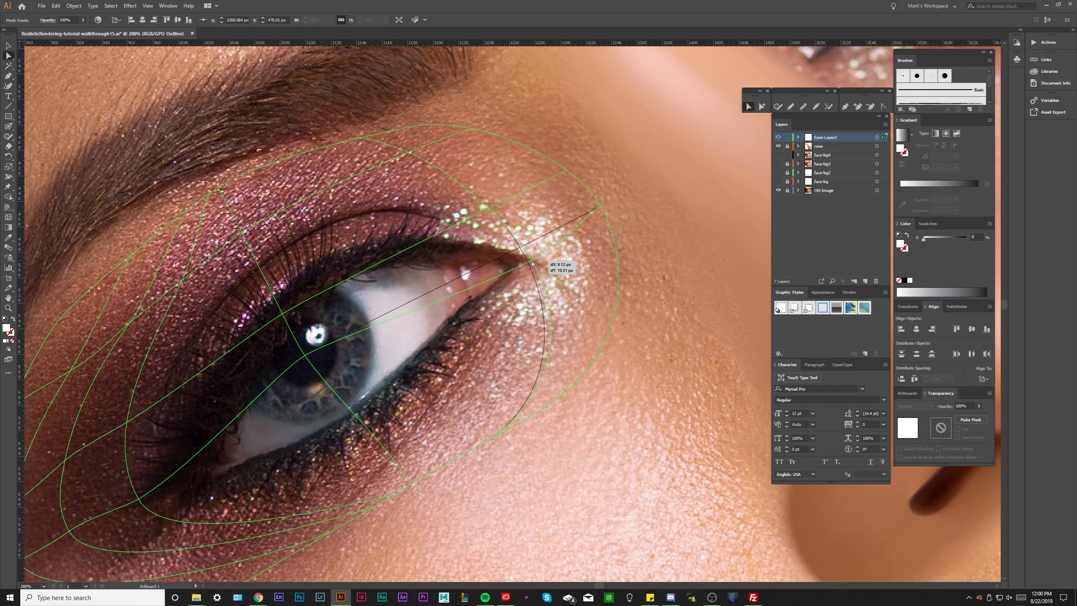
{"action": "left_click_drag", "start_coordinate": [532, 263], "coordinate": [533, 263]}
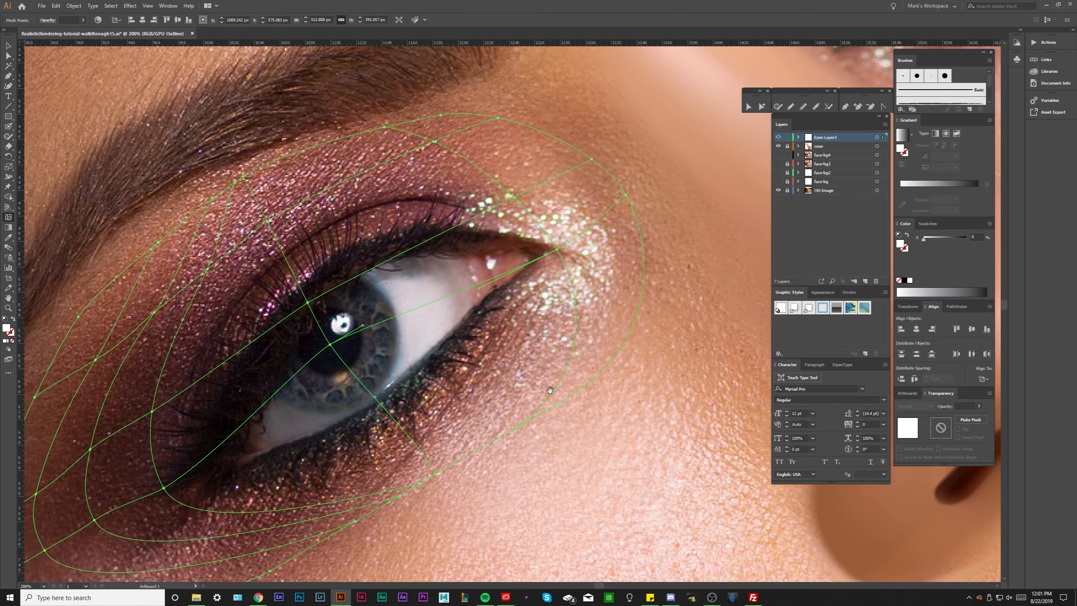
{"action": "key", "text": "a"}
{"action": "left_click_drag", "start_coordinate": [563, 283], "coordinate": [584, 336]}
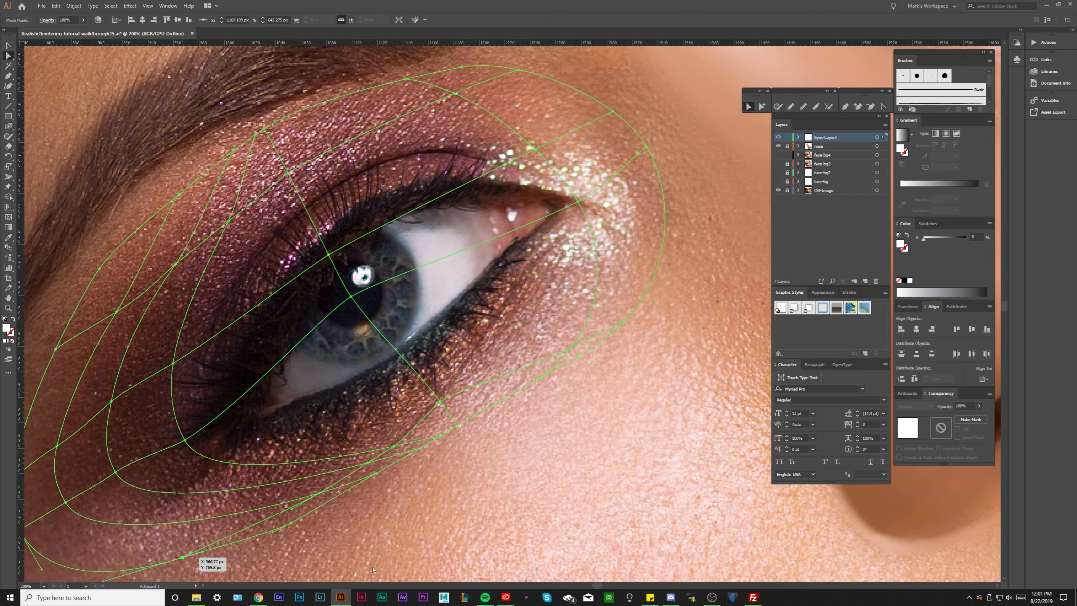
Slide the inner end of the under-eye lengthwise line up the mesh's inner edge to beside the glitter
{"action": "scroll", "coordinate": [460, 413], "scroll_direction": "up", "scroll_amount": 3}
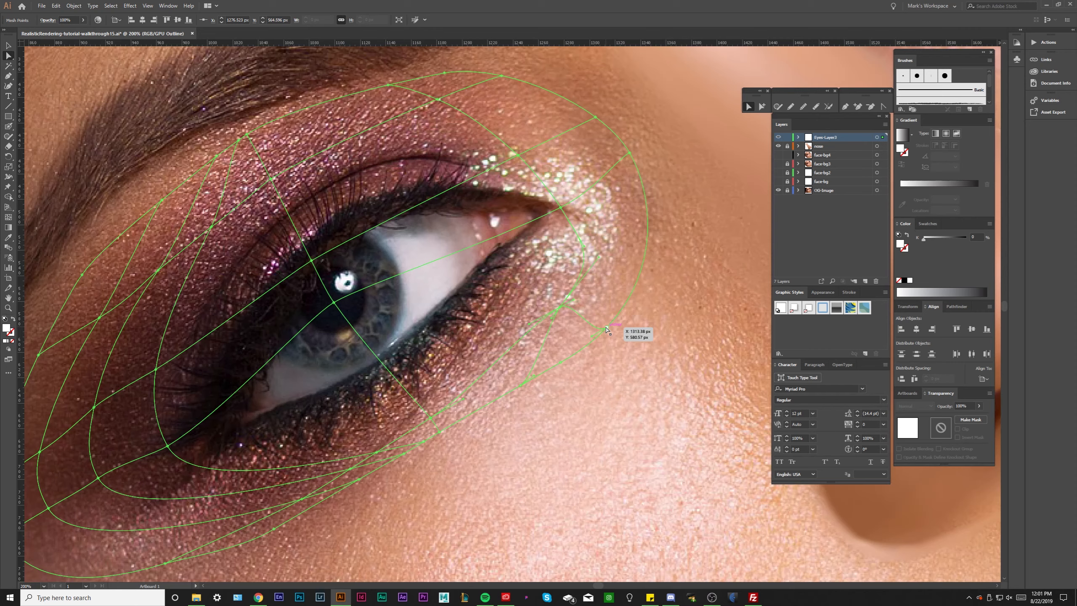
{"action": "left_click_drag", "start_coordinate": [606, 330], "coordinate": [639, 236]}
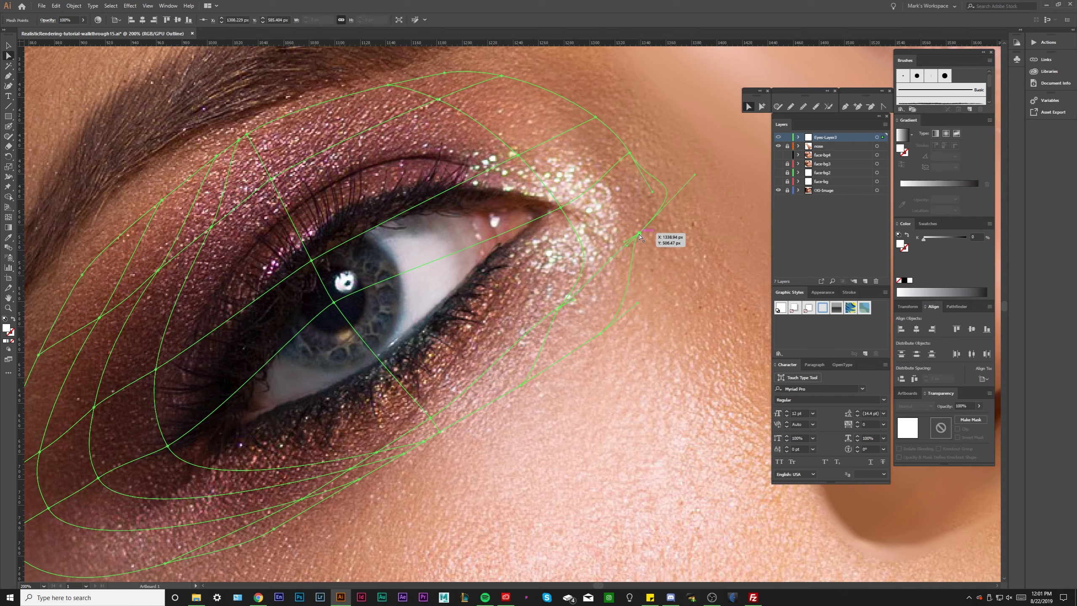
{"action": "left_click_drag", "start_coordinate": [635, 241], "coordinate": [635, 241]}
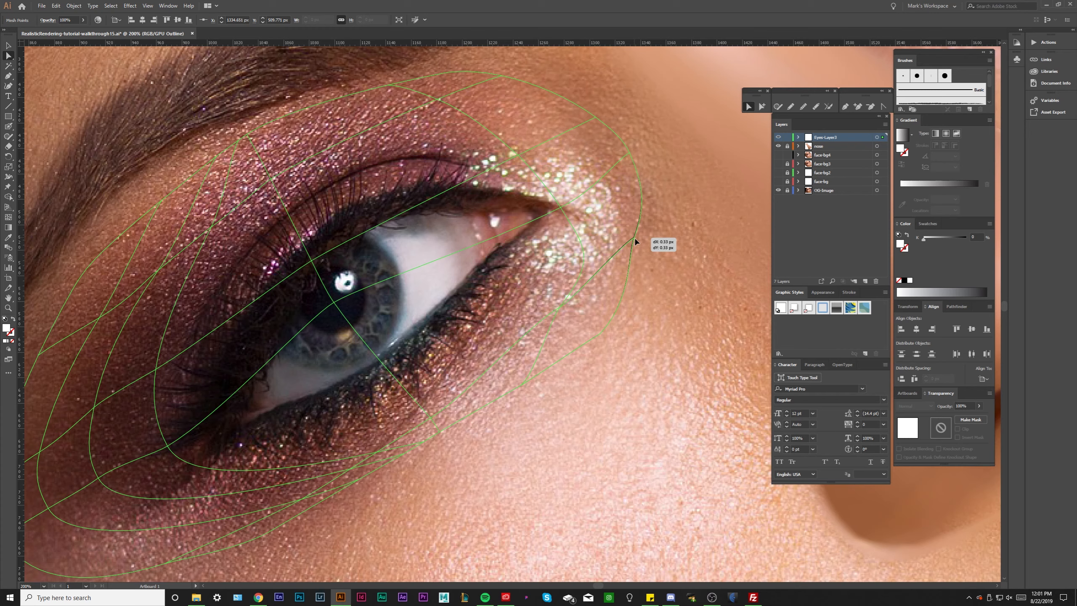
{"action": "left_click_drag", "start_coordinate": [635, 240], "coordinate": [634, 240]}
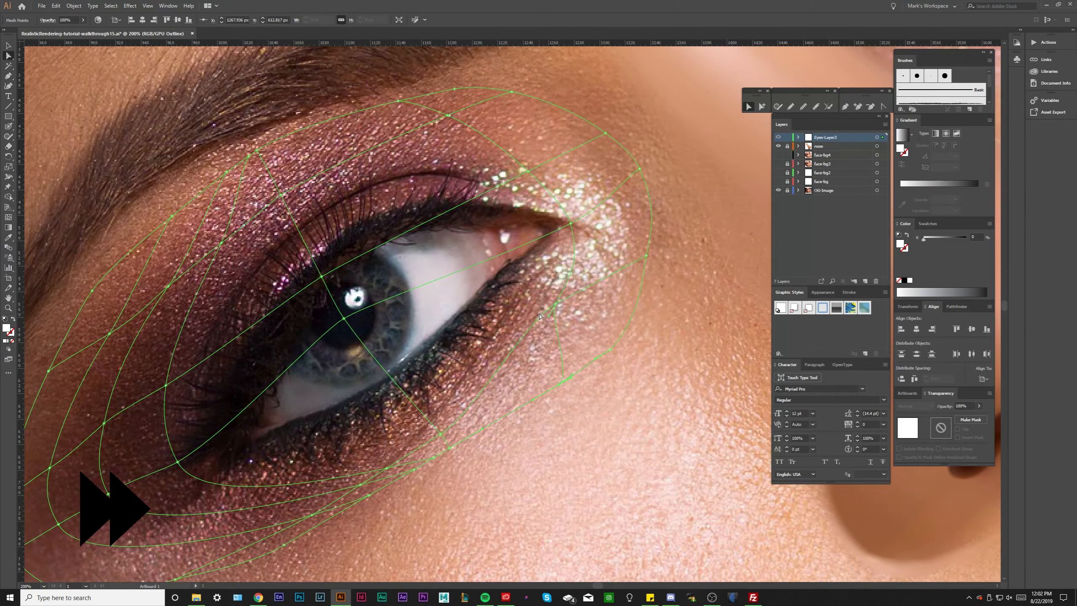
Fine-tune the mesh crossings and edge points around the inner corner so the lines curve through the glitter
{"action": "left_click_drag", "start_coordinate": [572, 225], "coordinate": [579, 228]}
{"action": "left_click_drag", "start_coordinate": [646, 254], "coordinate": [649, 231]}
{"action": "left_click", "coordinate": [580, 224]}
{"action": "left_click_drag", "start_coordinate": [589, 261], "coordinate": [592, 274]}
{"action": "left_click", "coordinate": [592, 273]}
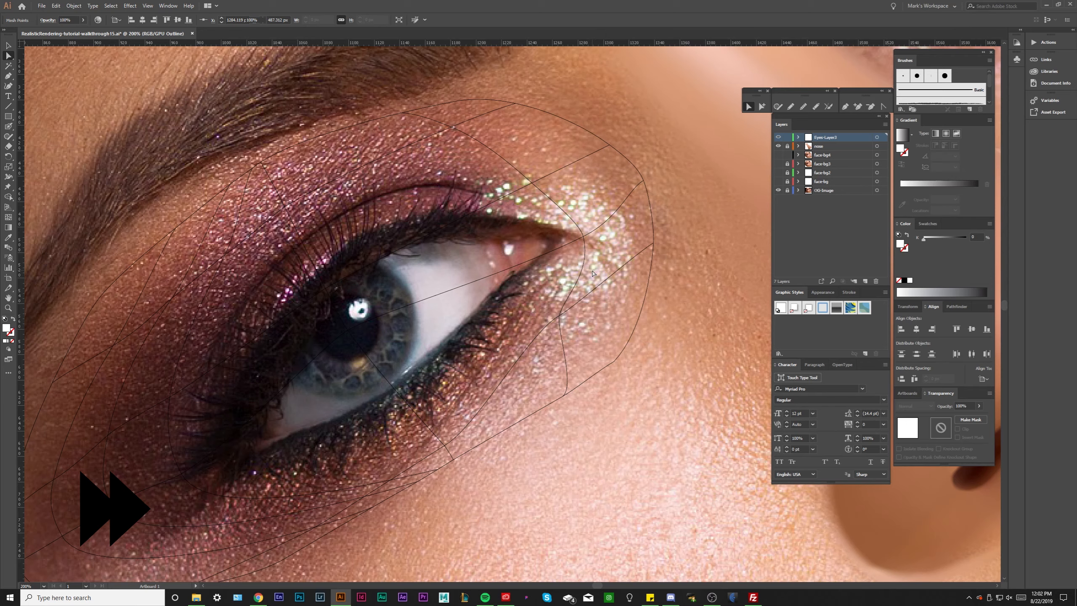
{"action": "key", "text": "ctrl+minus"}
{"action": "left_click", "coordinate": [554, 315]}
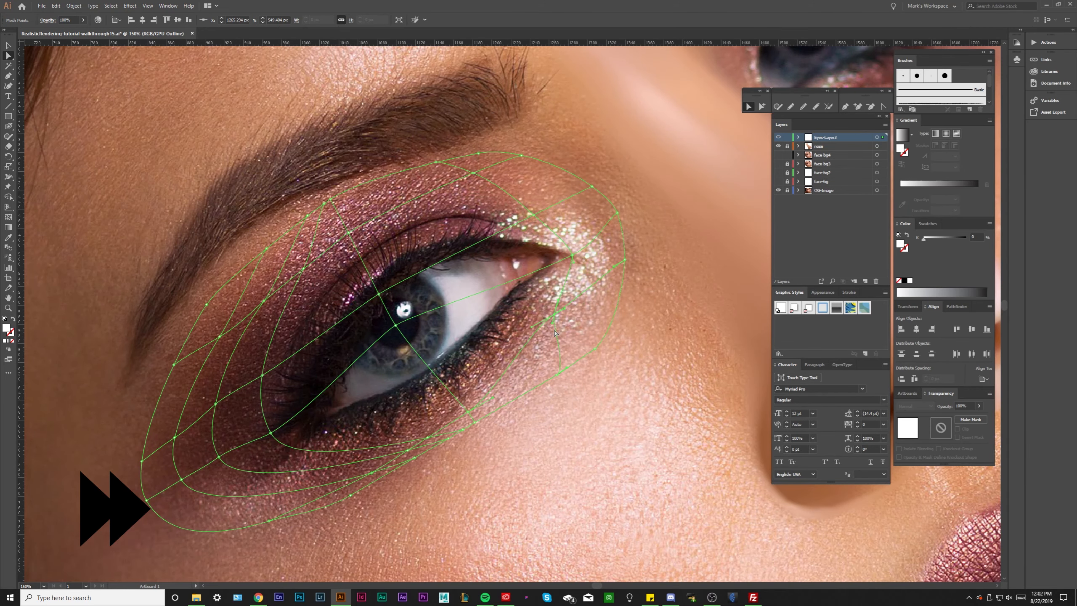
Add two mesh lines through the glitter between the inner-corner line and the inner edge, shaping their crossings and lower ends
{"action": "left_click_drag", "start_coordinate": [370, 219], "coordinate": [340, 234]}
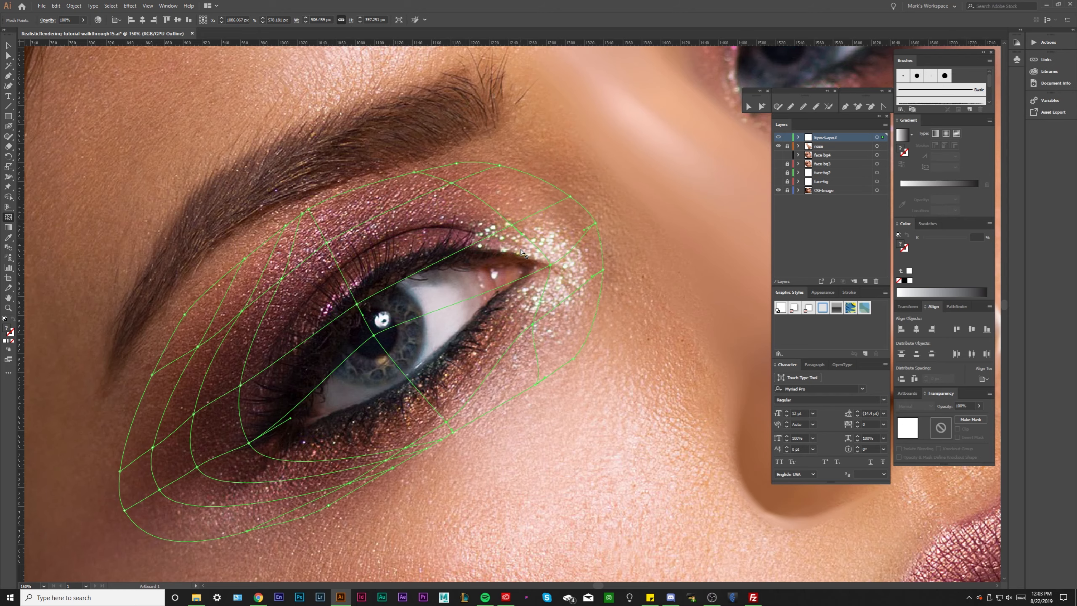
{"action": "left_click_drag", "start_coordinate": [496, 235], "coordinate": [495, 245]}
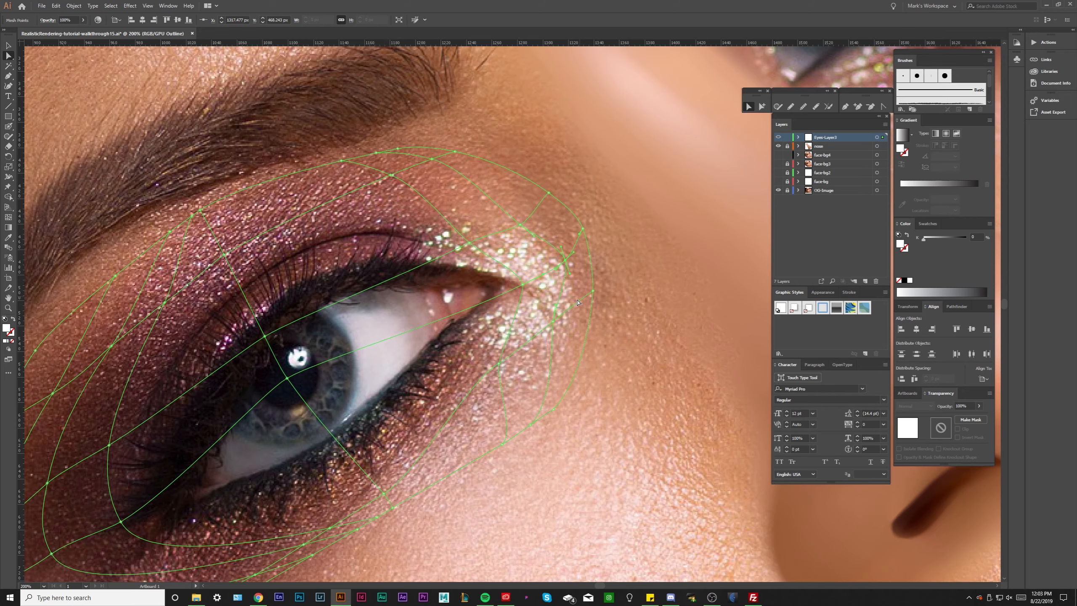
{"action": "scroll", "coordinate": [549, 336], "scroll_direction": "down", "scroll_amount": 1}
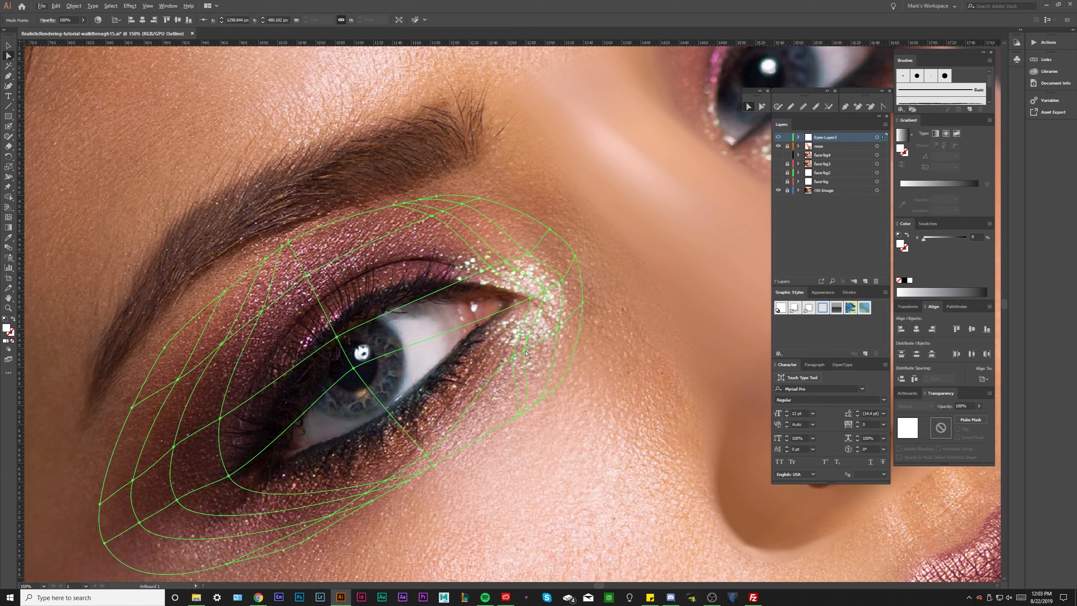
{"action": "scroll", "coordinate": [526, 353], "scroll_direction": "up", "scroll_amount": 3}
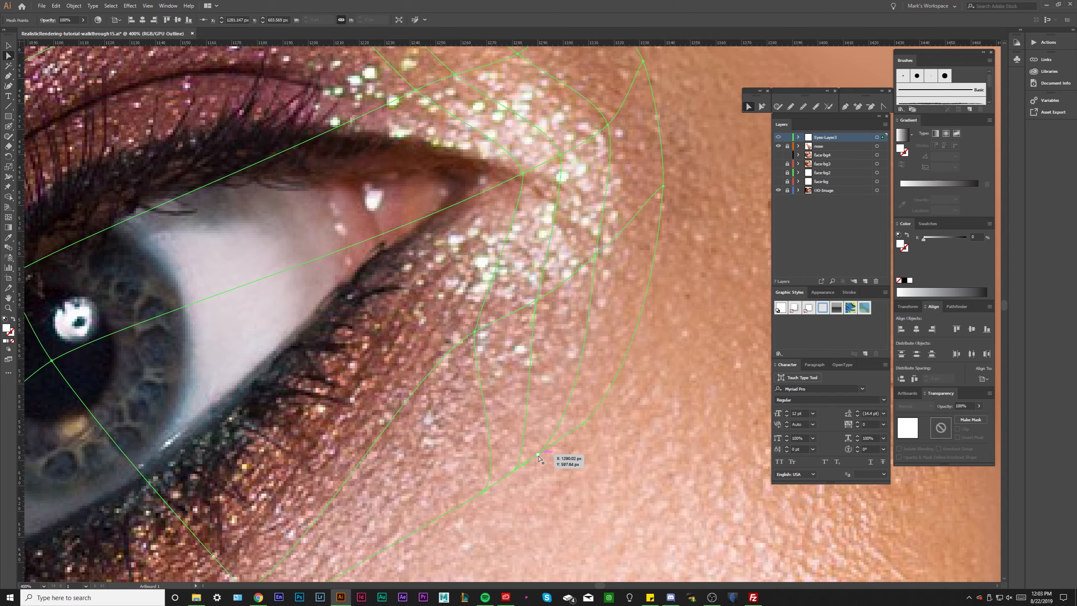
{"action": "scroll", "coordinate": [539, 458], "scroll_direction": "down", "scroll_amount": 2}
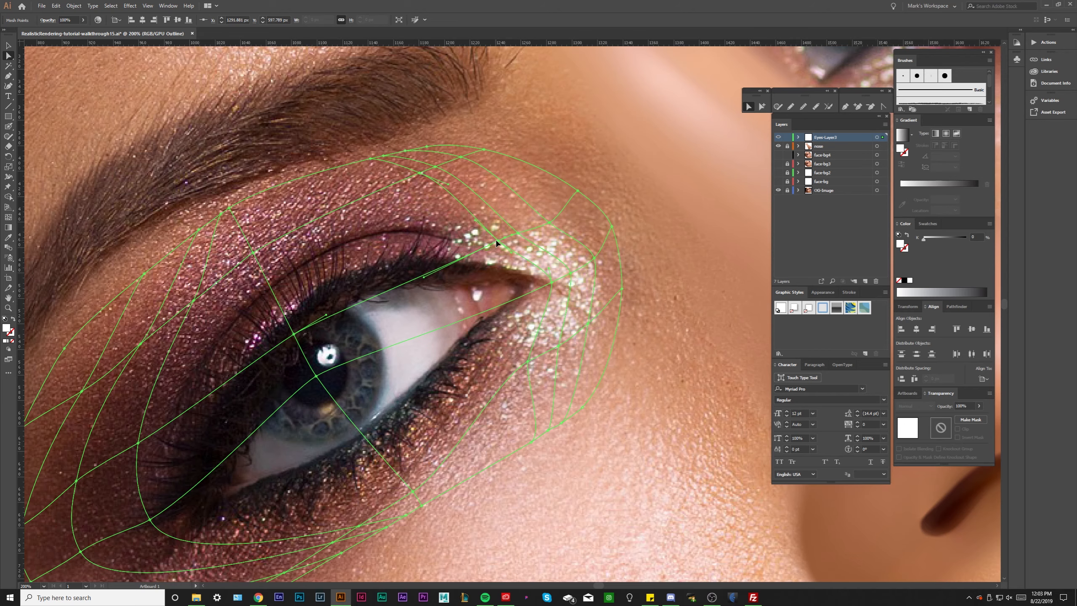
Reposition the inner-corner line's crossing on the lid just above the eye's inner corner
{"action": "scroll", "coordinate": [569, 345], "scroll_direction": "down", "scroll_amount": 2}
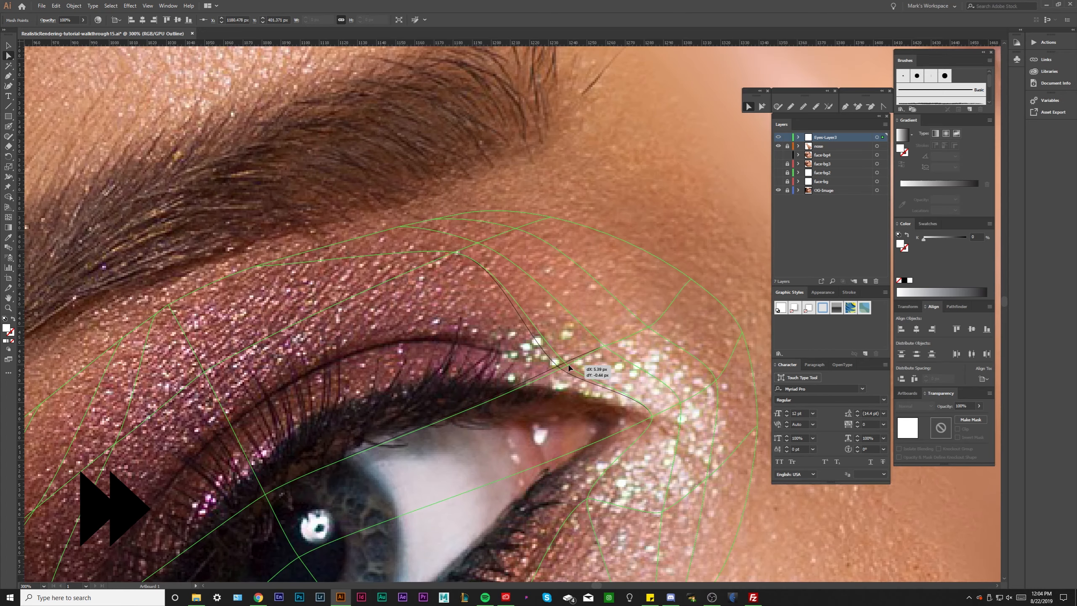
{"action": "left_click_drag", "start_coordinate": [569, 367], "coordinate": [569, 369]}
{"action": "scroll", "coordinate": [449, 246], "scroll_direction": "up", "scroll_amount": 1}
Slide the glitter lines' upper ends along the top edge toward the iris line's top point and raise the iris line's upper-lid crossing
{"action": "left_click_drag", "start_coordinate": [383, 219], "coordinate": [310, 239]}
{"action": "left_click", "coordinate": [426, 211]}
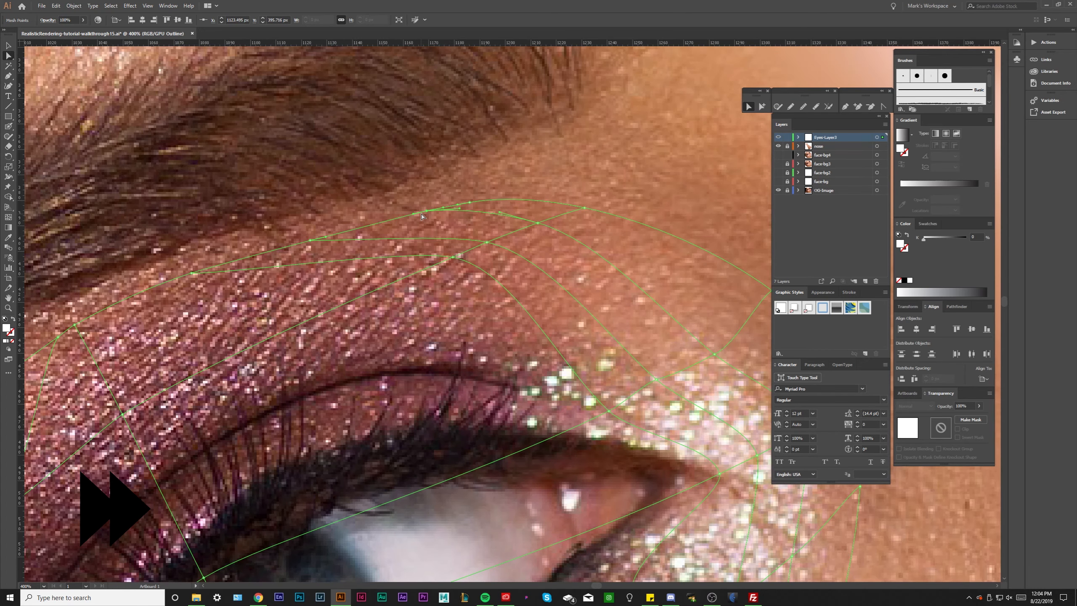
{"action": "left_click_drag", "start_coordinate": [421, 214], "coordinate": [395, 217]}
{"action": "scroll", "coordinate": [497, 240], "scroll_direction": "down", "scroll_amount": 1}
{"action": "left_click_drag", "start_coordinate": [268, 264], "coordinate": [241, 274]}
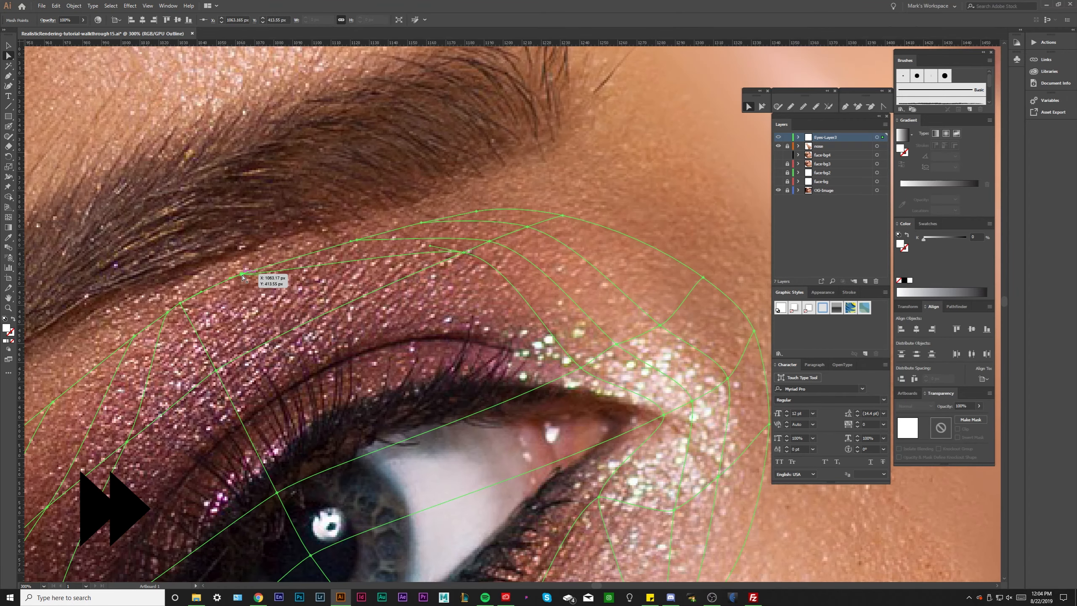
{"action": "left_click_drag", "start_coordinate": [216, 371], "coordinate": [223, 359]}
{"action": "scroll", "coordinate": [402, 297], "scroll_direction": "down", "scroll_amount": 3}
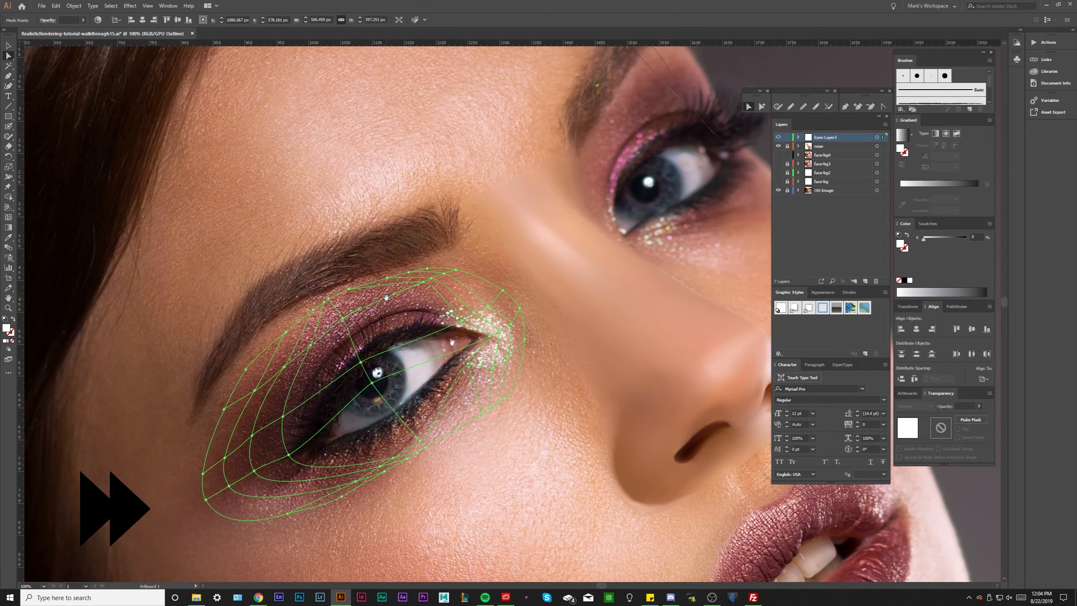
Add another lengthwise mesh line beneath the eye, following the lower lashes
{"action": "left_click_drag", "start_coordinate": [386, 297], "coordinate": [450, 263]}
{"action": "scroll", "coordinate": [376, 442], "scroll_direction": "up", "scroll_amount": 1}
{"action": "key", "text": "u"}
{"action": "left_click", "coordinate": [314, 473]}
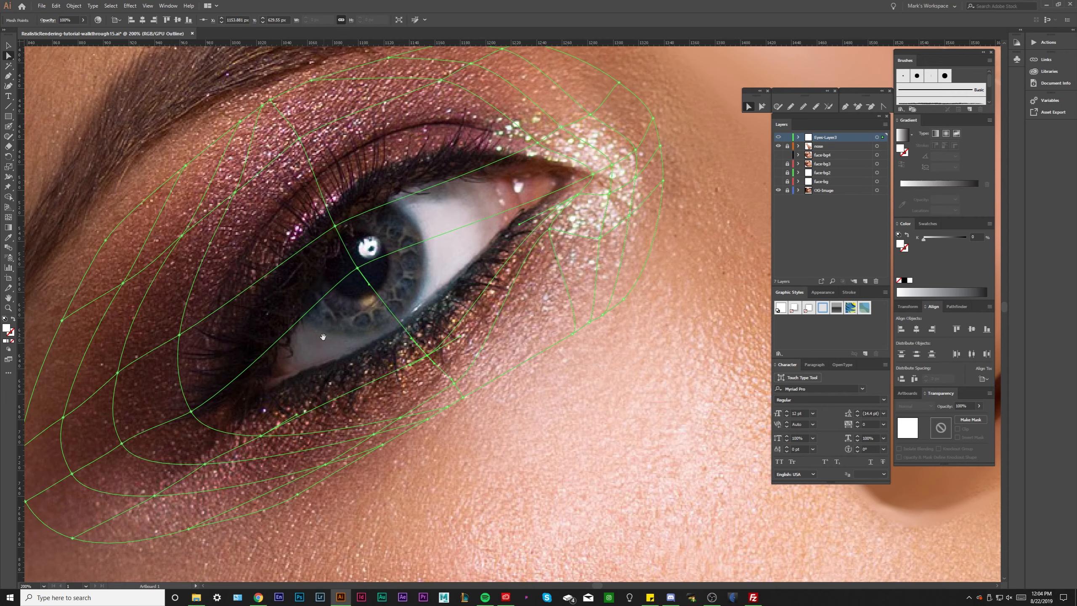
Select the eye mesh and add a lengthwise mesh line through the eyeshadow just above the upper lashes
{"action": "left_click_drag", "start_coordinate": [323, 337], "coordinate": [302, 361]}
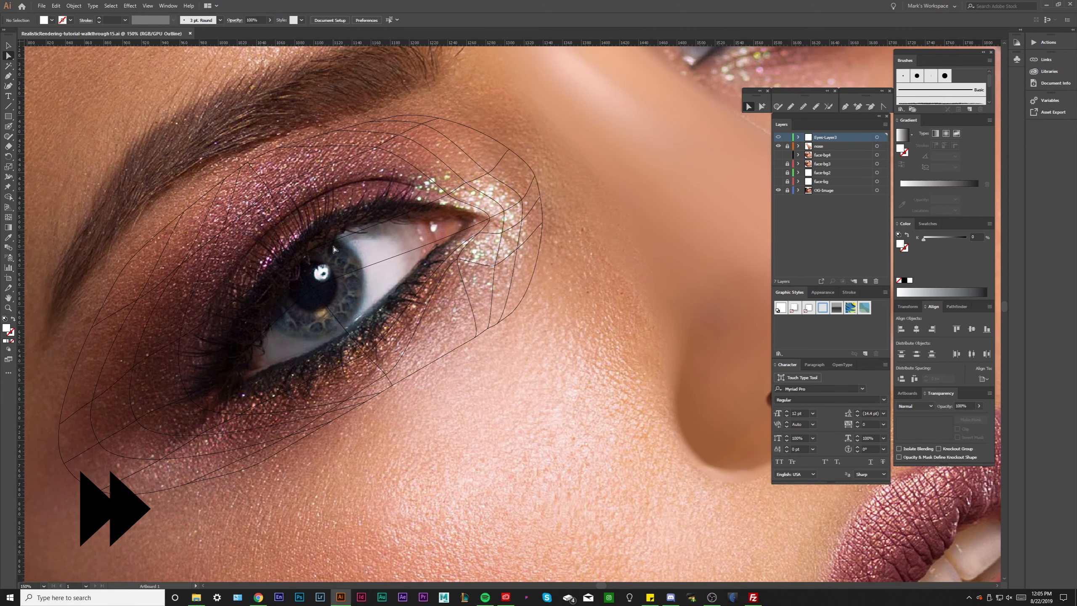
{"action": "left_click", "coordinate": [379, 259]}
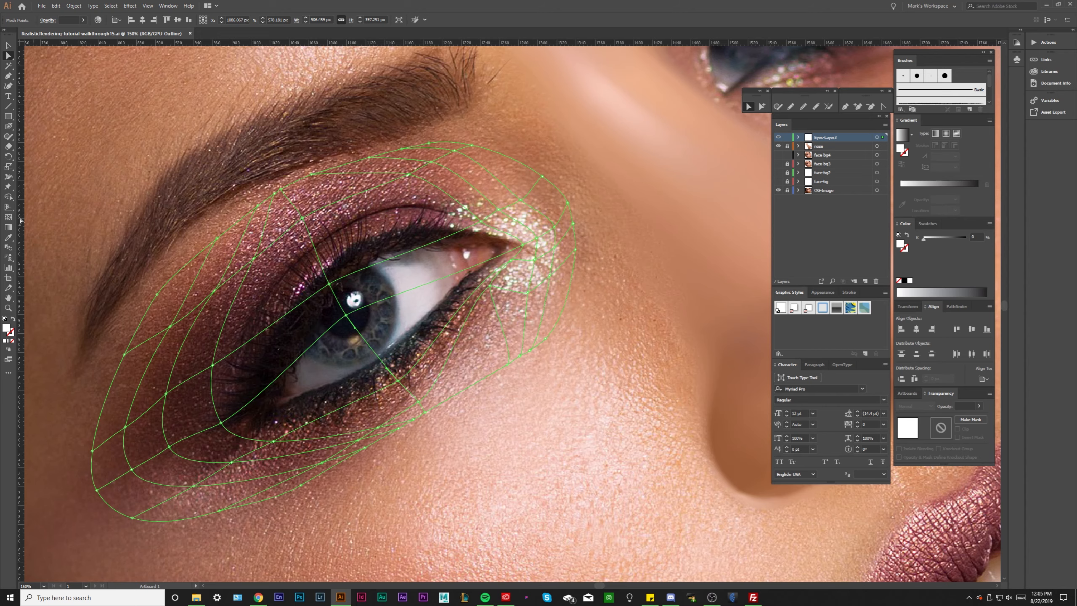
{"action": "left_click", "coordinate": [8, 217]}
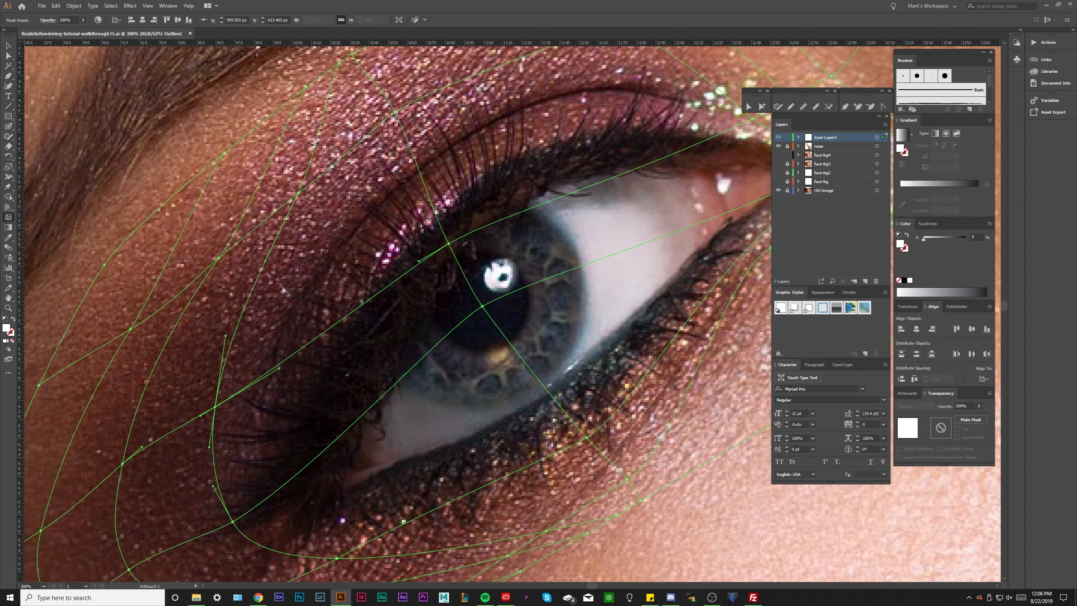
{"action": "key", "text": "a"}
{"action": "scroll", "coordinate": [205, 392], "scroll_direction": "down", "scroll_amount": 1}
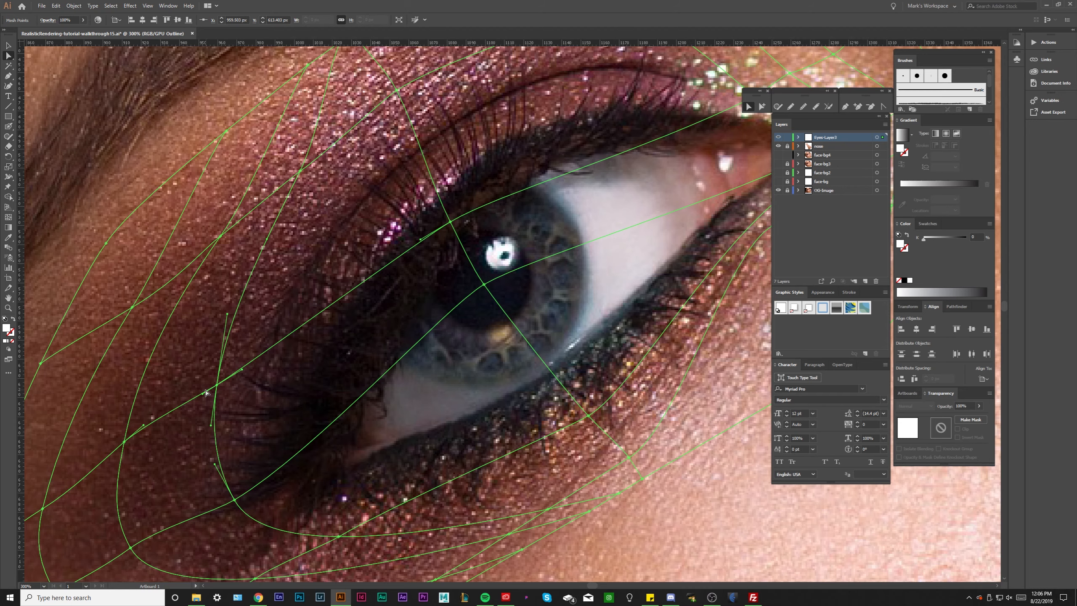
Move the iris line's and neighbouring outer line's upper crossings down onto the eyelid crease and adjust the outer crossing's handles
{"action": "scroll", "coordinate": [205, 392], "scroll_direction": "up", "scroll_amount": 3}
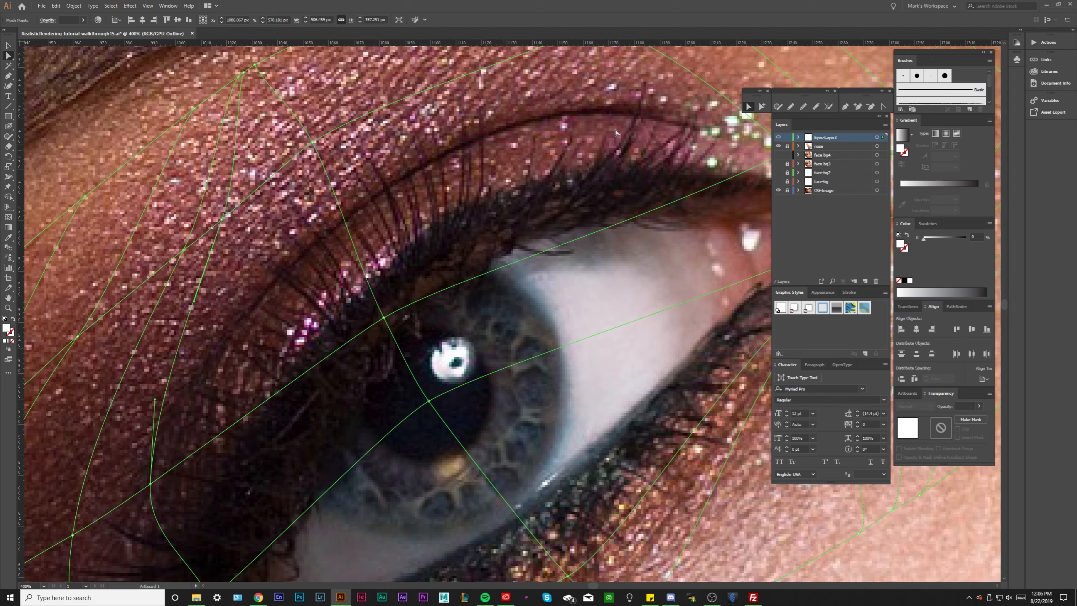
{"action": "left_click_drag", "start_coordinate": [292, 169], "coordinate": [332, 243]}
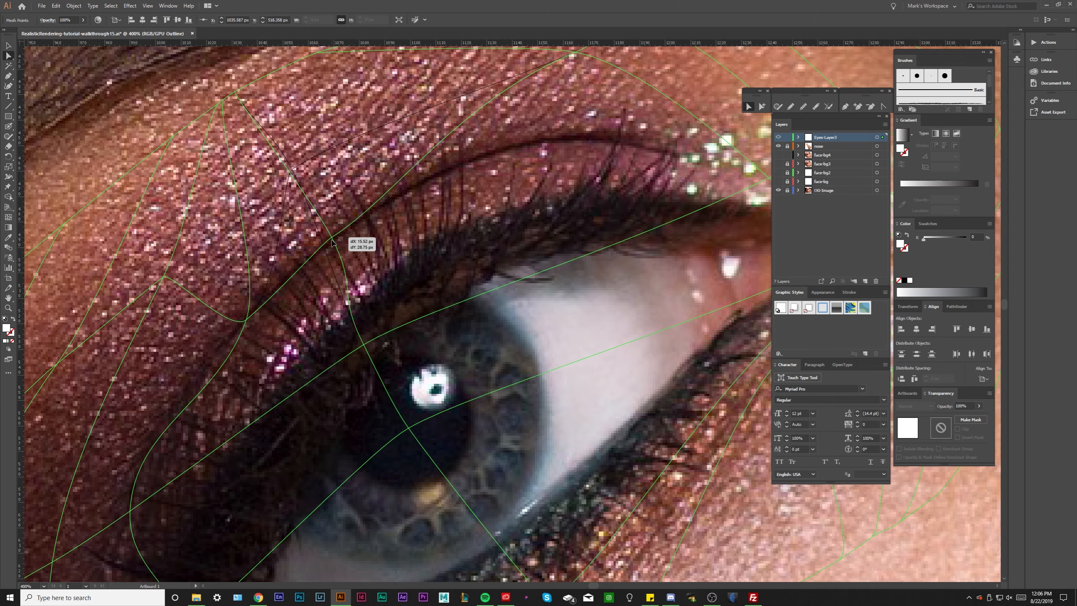
{"action": "left_click_drag", "start_coordinate": [332, 240], "coordinate": [332, 244]}
{"action": "left_click", "coordinate": [246, 320]}
{"action": "key", "text": "shift+c"}
{"action": "left_click_drag", "start_coordinate": [179, 405], "coordinate": [209, 377]}
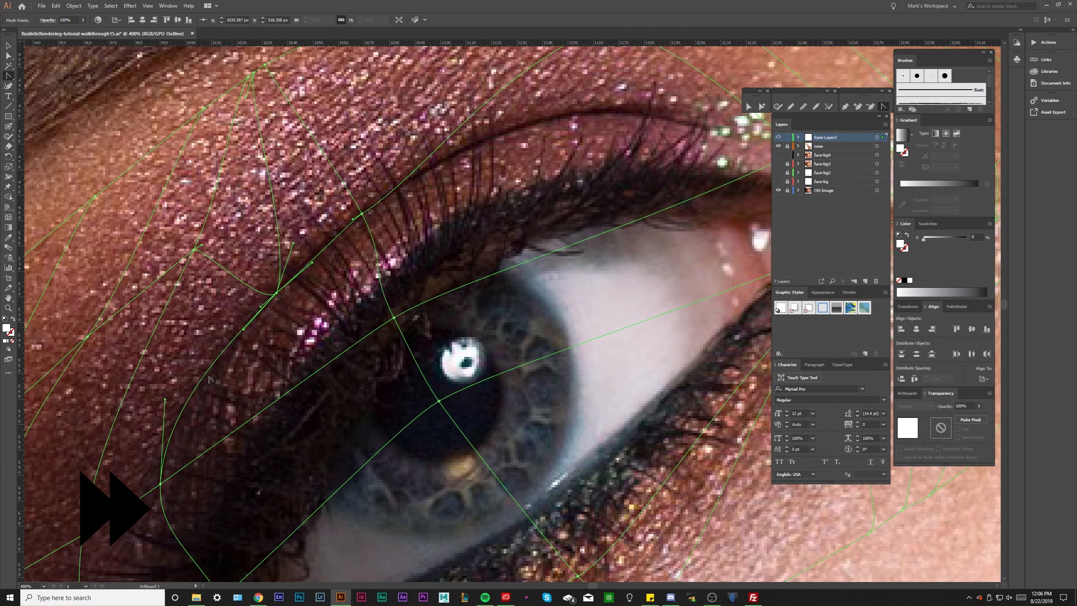
Pull the upper crossings between the iris line and the inner corner down so the mesh line follows the eyelid crease
{"action": "left_click_drag", "start_coordinate": [424, 169], "coordinate": [351, 250]}
{"action": "left_click_drag", "start_coordinate": [537, 104], "coordinate": [626, 206]}
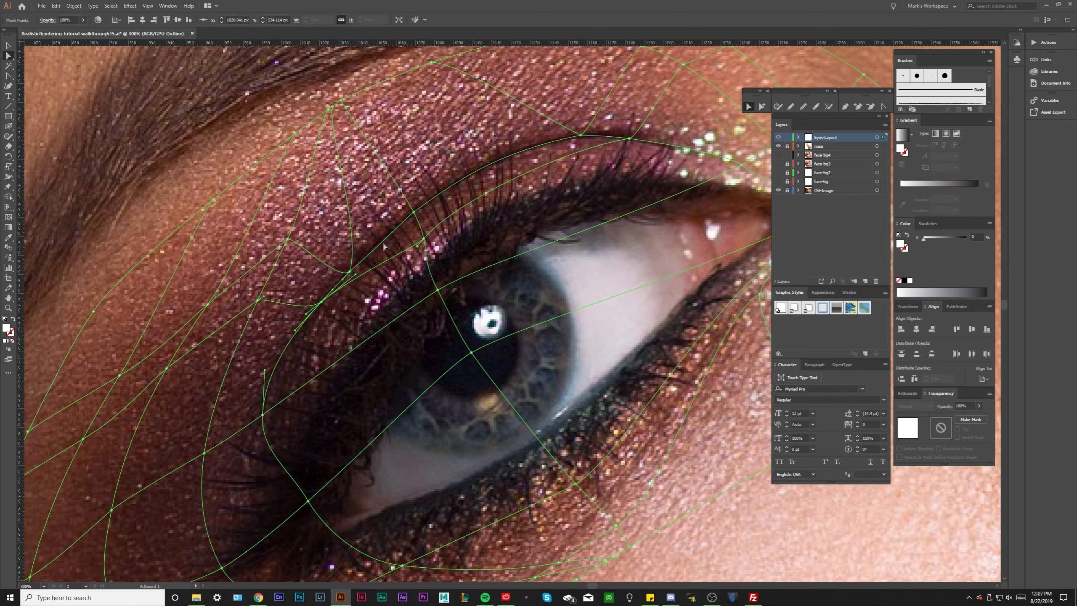
{"action": "key", "text": "ctrl+minus"}
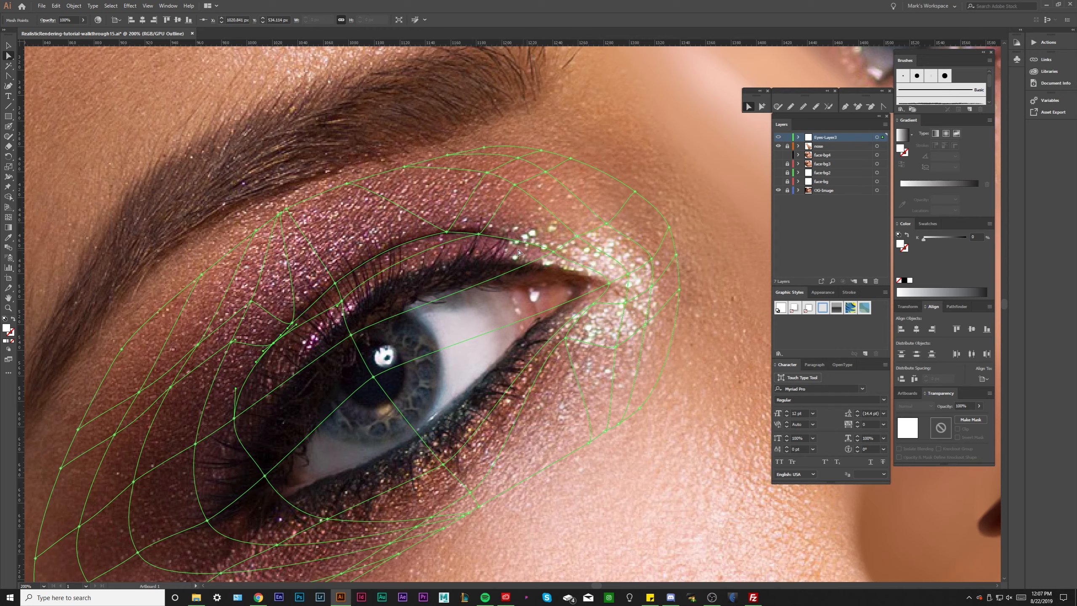
Refine the upper-lid mesh line near the inner corner and the handles of the crossing at the crease's outer end
{"action": "key", "text": "ctrl+plus"}
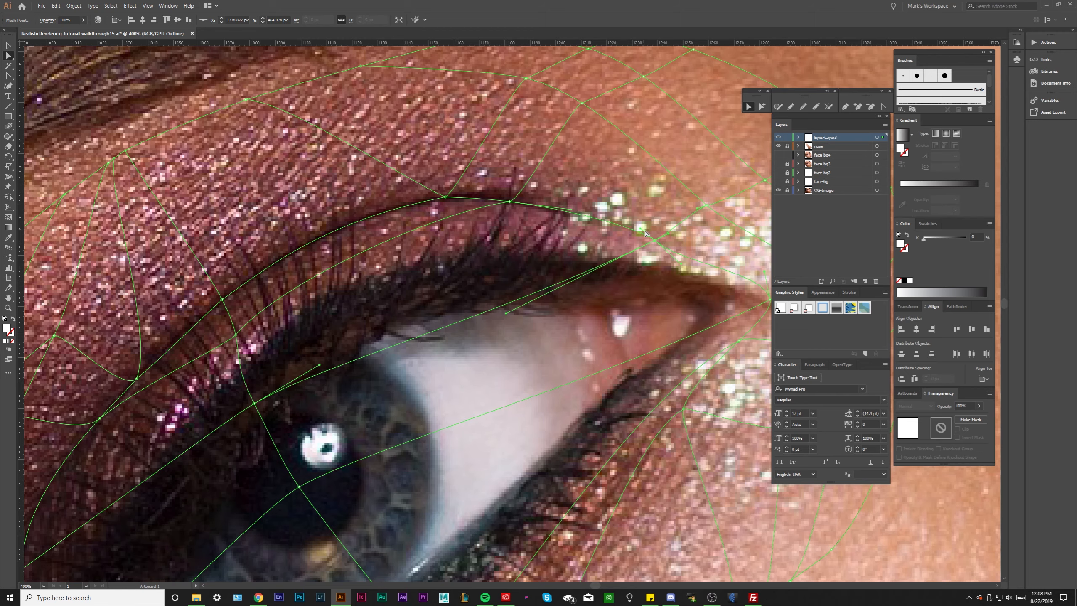
{"action": "key", "text": "u"}
{"action": "key", "text": "ctrl+minus"}
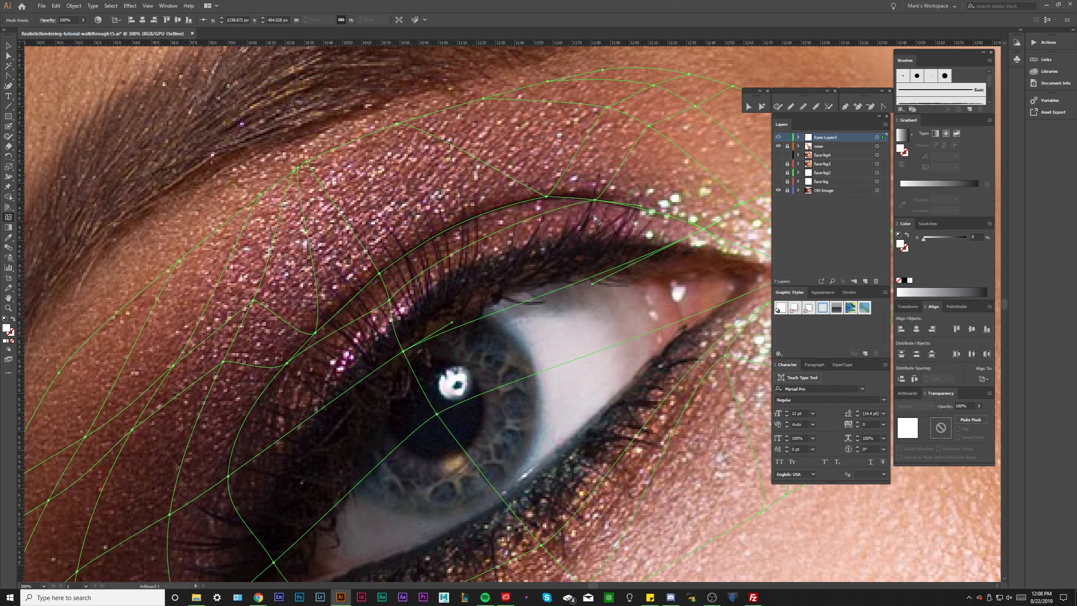
{"action": "key", "text": "a"}
{"action": "left_click_drag", "start_coordinate": [314, 171], "coordinate": [346, 126]}
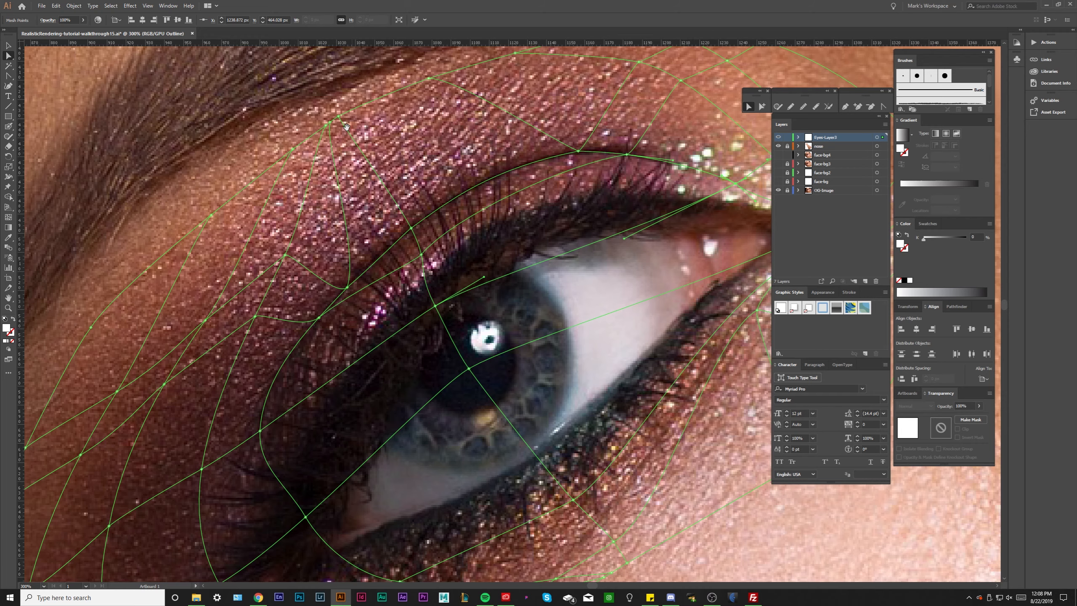
{"action": "left_click_drag", "start_coordinate": [345, 125], "coordinate": [340, 136]}
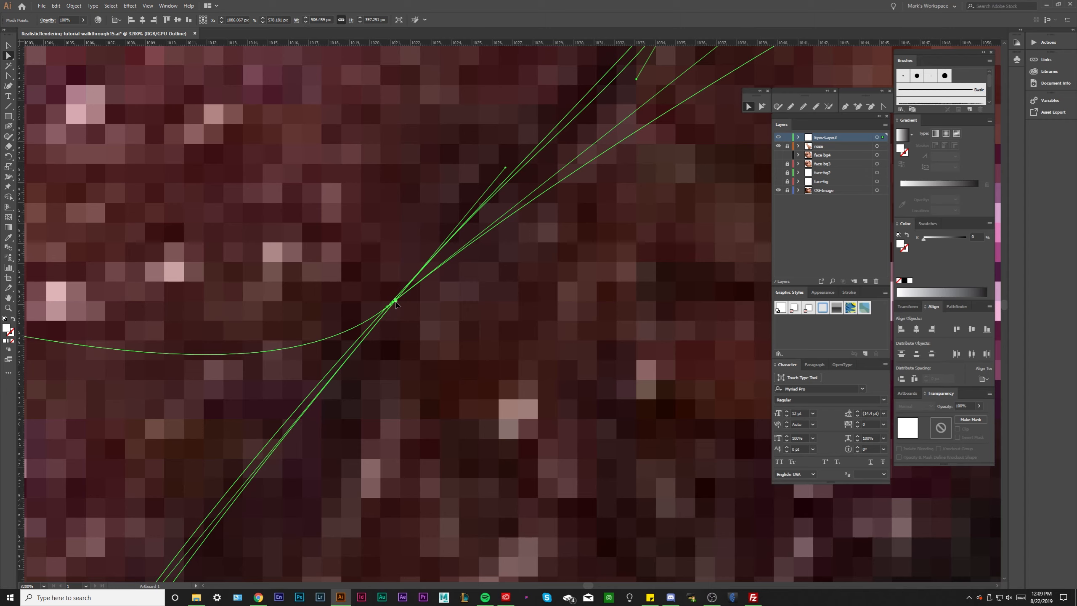
{"action": "left_click", "coordinate": [470, 339]}
{"action": "scroll", "coordinate": [543, 363], "scroll_direction": "down", "scroll_amount": 2}
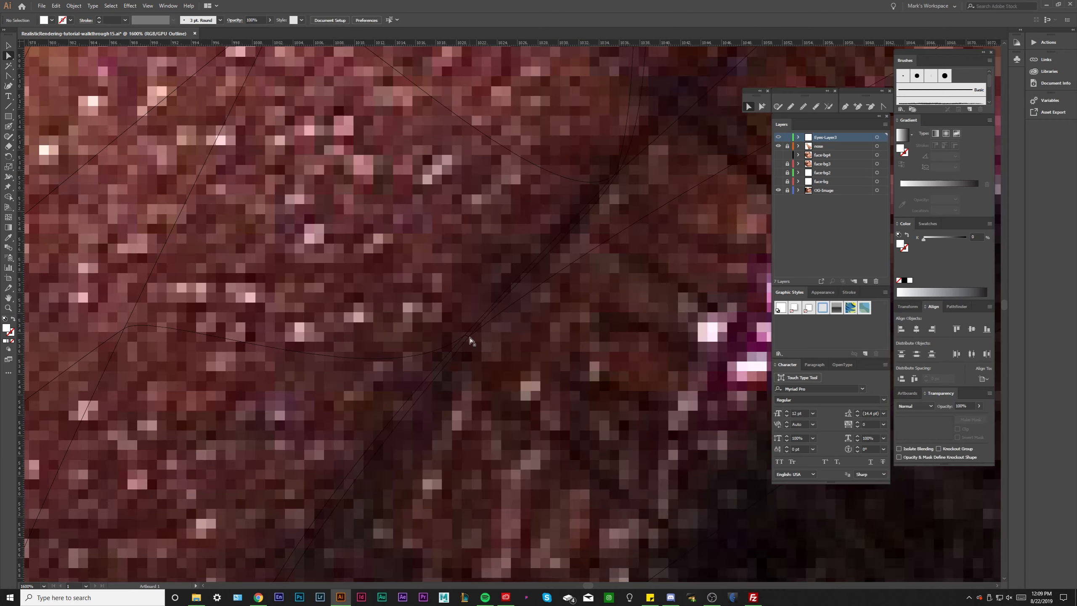